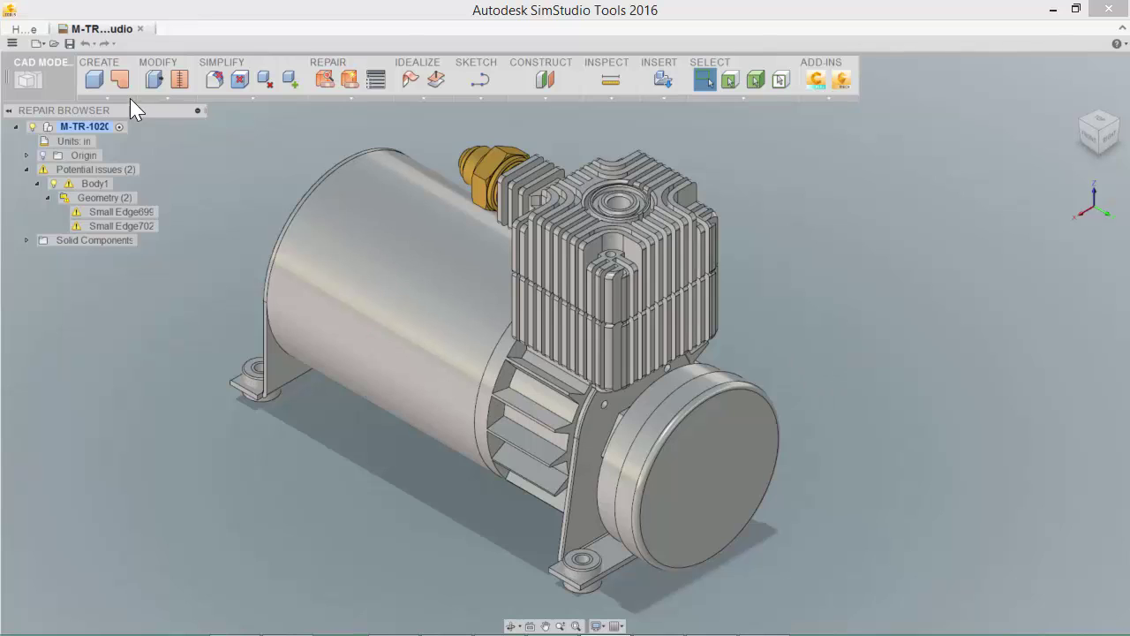
Step: Review the import options for issue fixing, auto stitching and small/sliver faces in the general preferences, leaving them as they are
{"action": "left_click", "coordinate": [12, 43]}
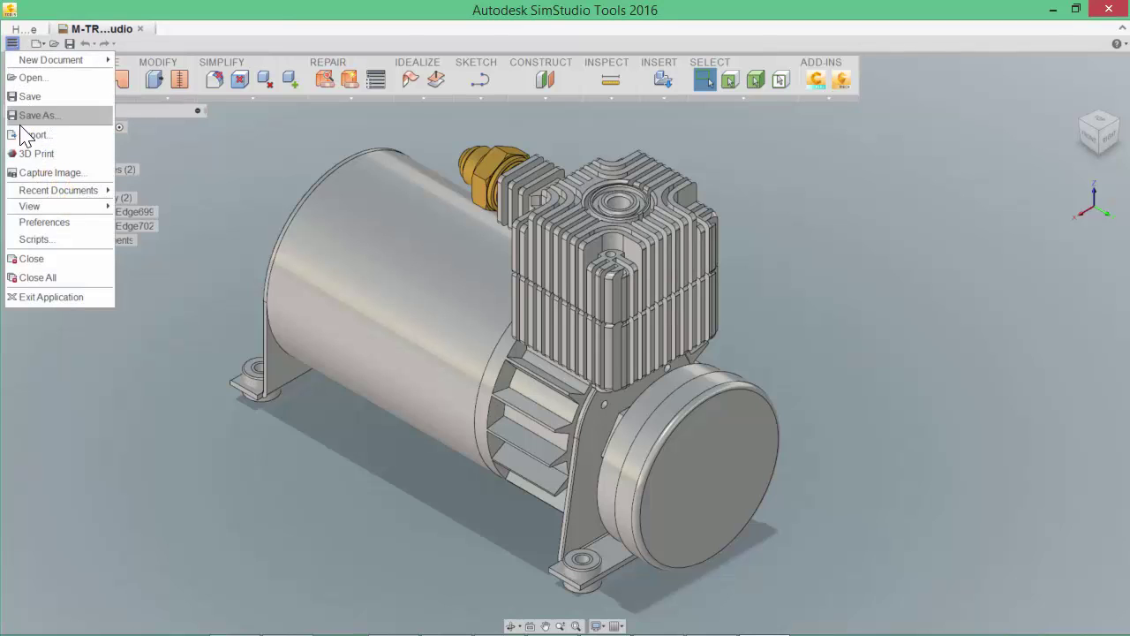
{"action": "left_click", "coordinate": [44, 222]}
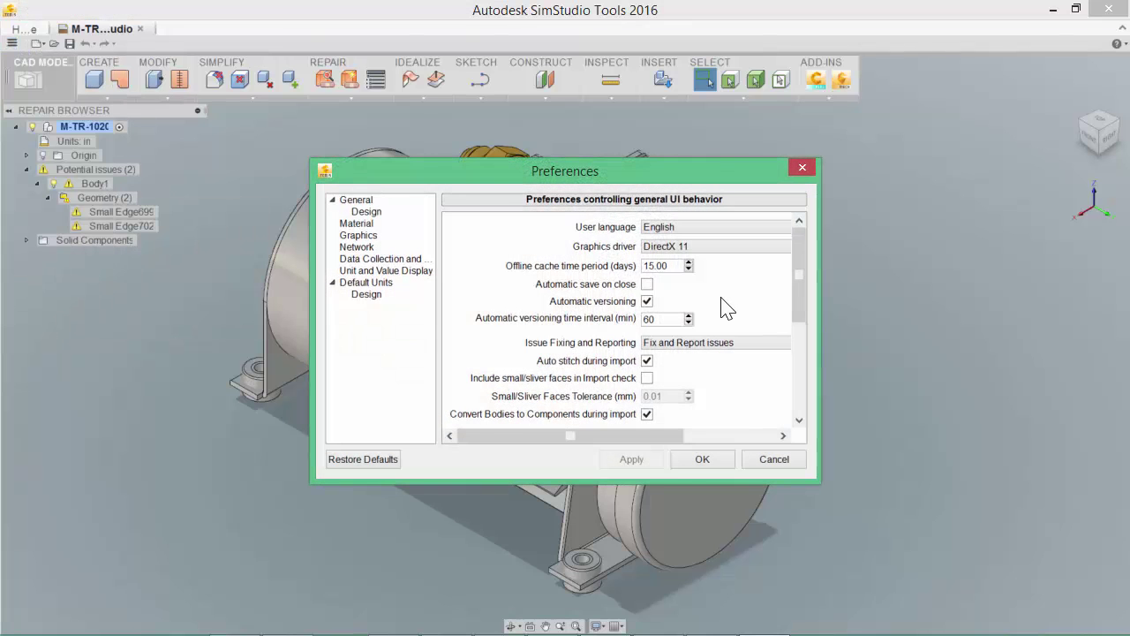
{"action": "left_click_drag", "start_coordinate": [817, 372], "coordinate": [978, 382]}
{"action": "left_click_drag", "start_coordinate": [959, 322], "coordinate": [961, 346]}
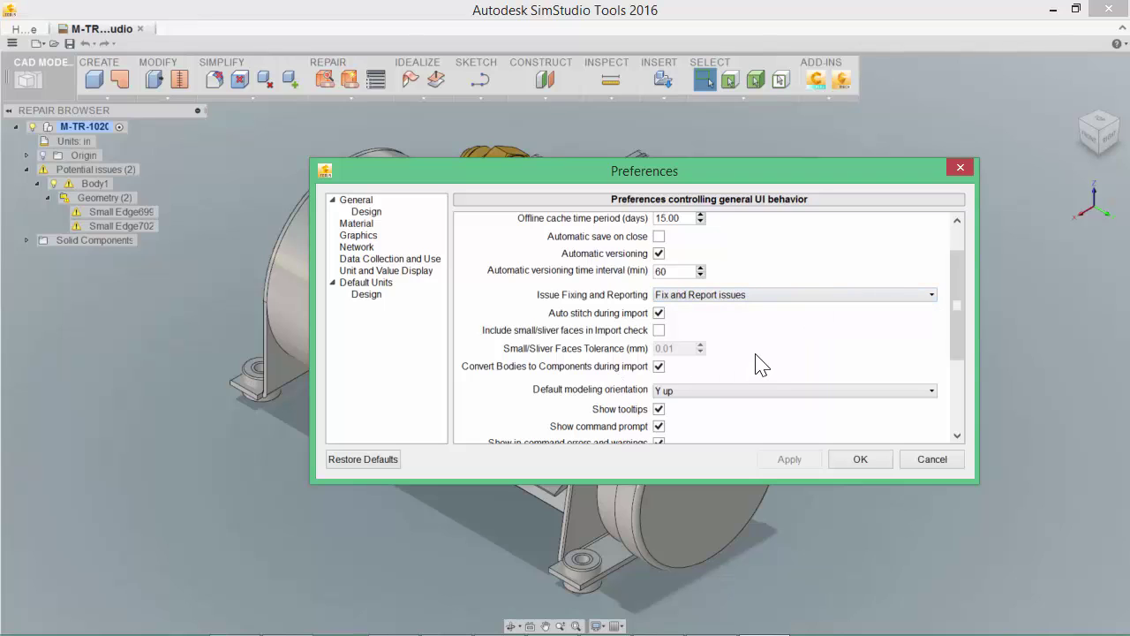
{"action": "left_click", "coordinate": [936, 461]}
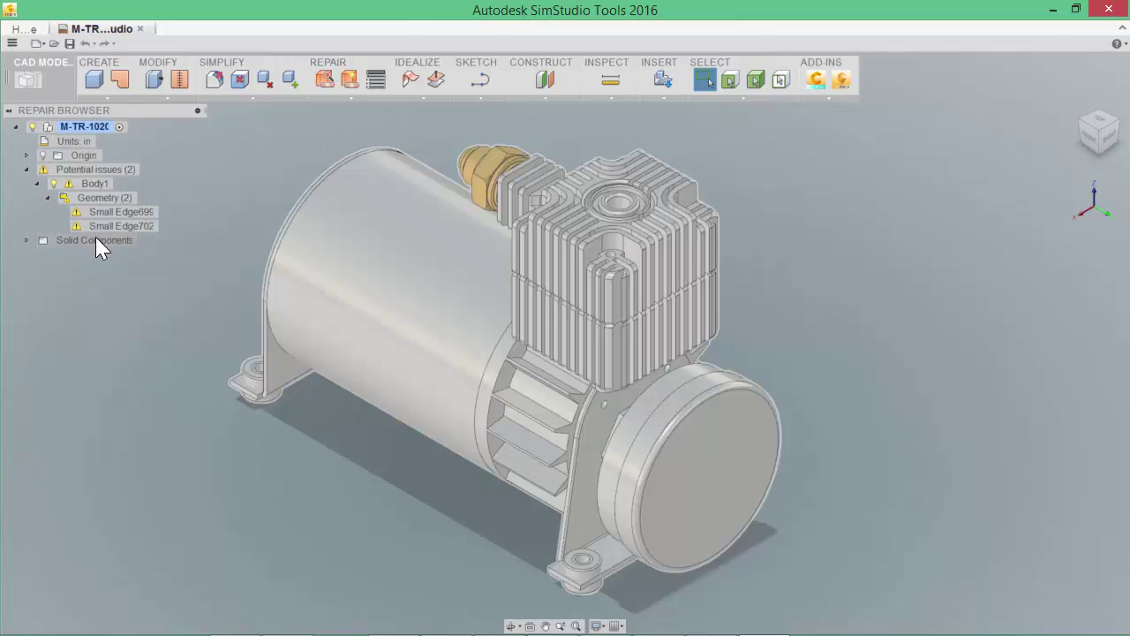
Step: Compare the model's component list with its repair list and examine the two small-edge issues on Body1
{"action": "left_click", "coordinate": [375, 82]}
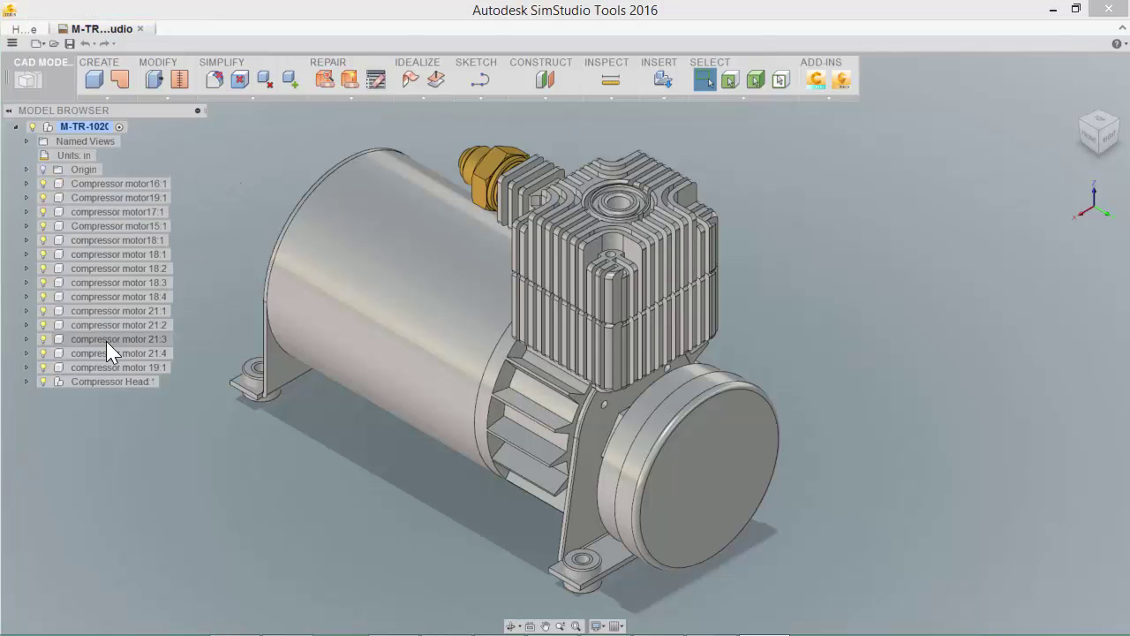
{"action": "left_click", "coordinate": [375, 81]}
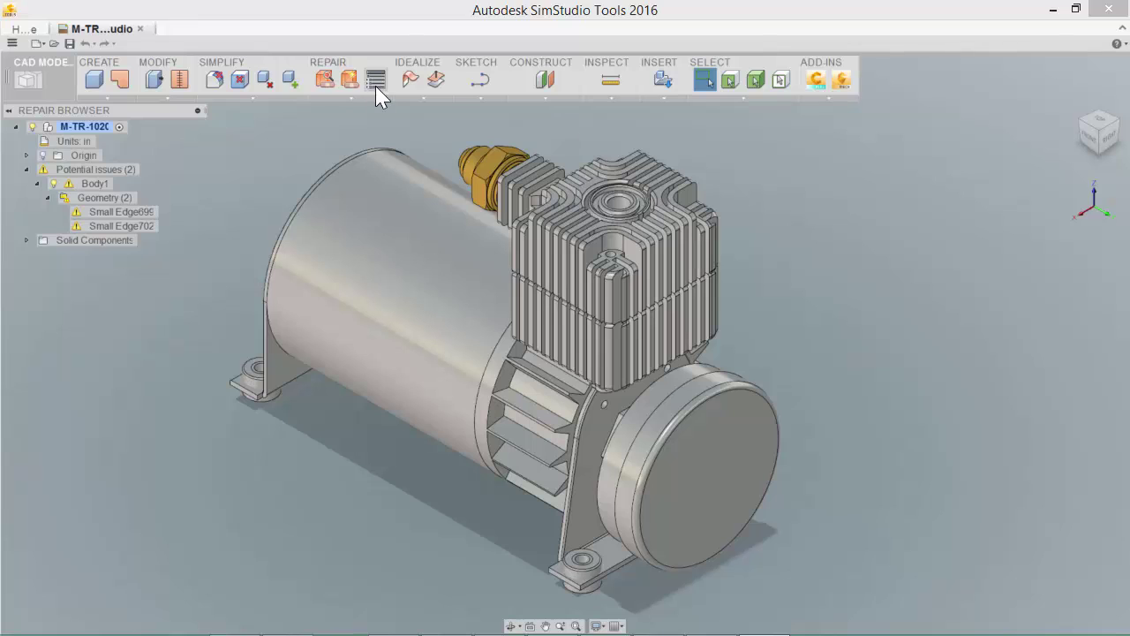
{"action": "left_click", "coordinate": [141, 212]}
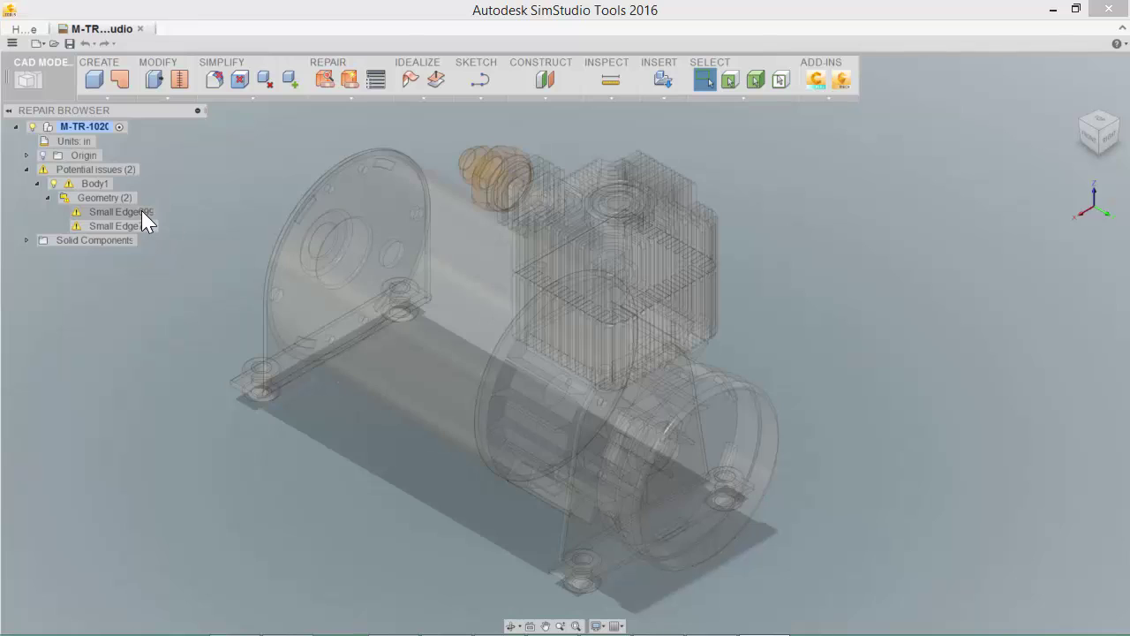
{"action": "left_click", "coordinate": [138, 228]}
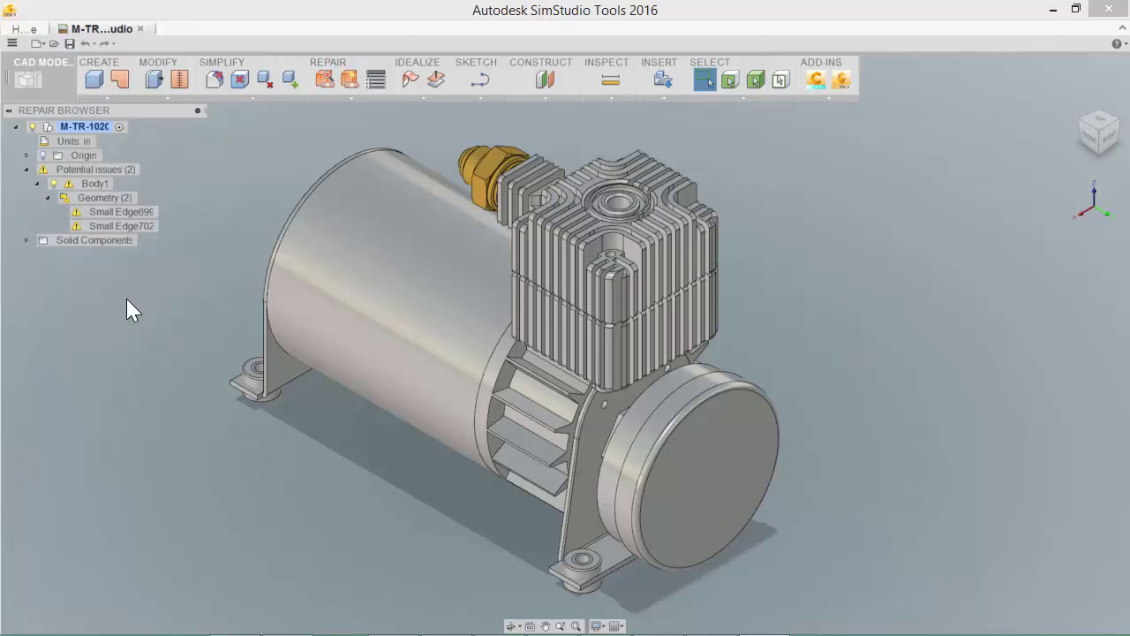
Step: Run Auto Fix on the small-edge issues of the compressor's Body1 and accept the repair
{"action": "left_click", "coordinate": [121, 212]}
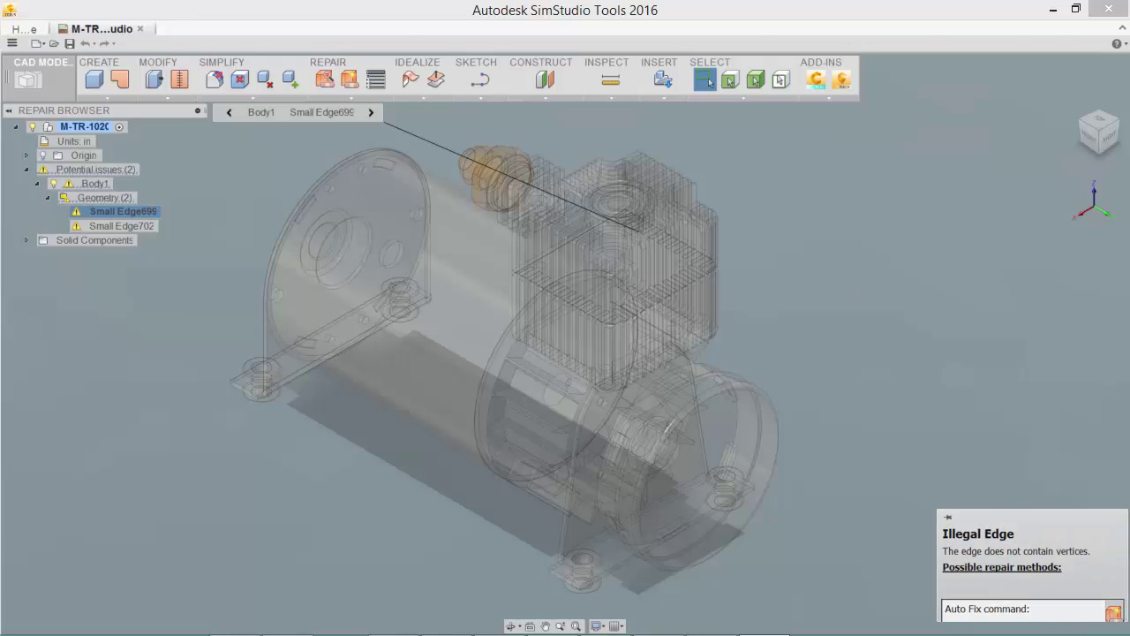
{"action": "left_click", "coordinate": [859, 285]}
{"action": "right_click", "coordinate": [130, 210]}
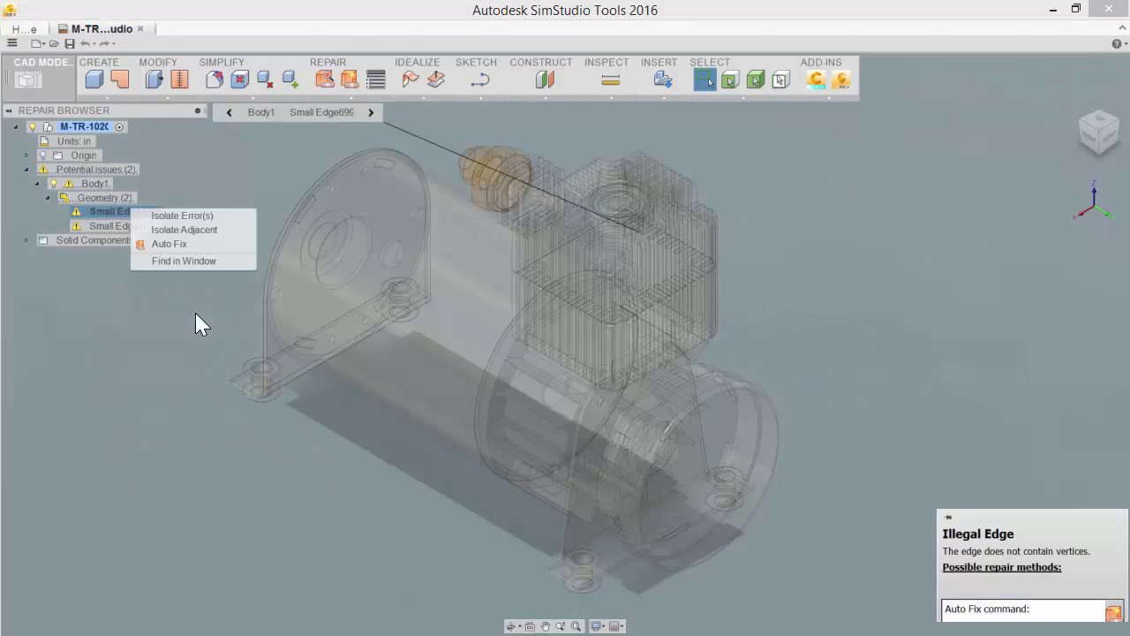
{"action": "left_click", "coordinate": [204, 243]}
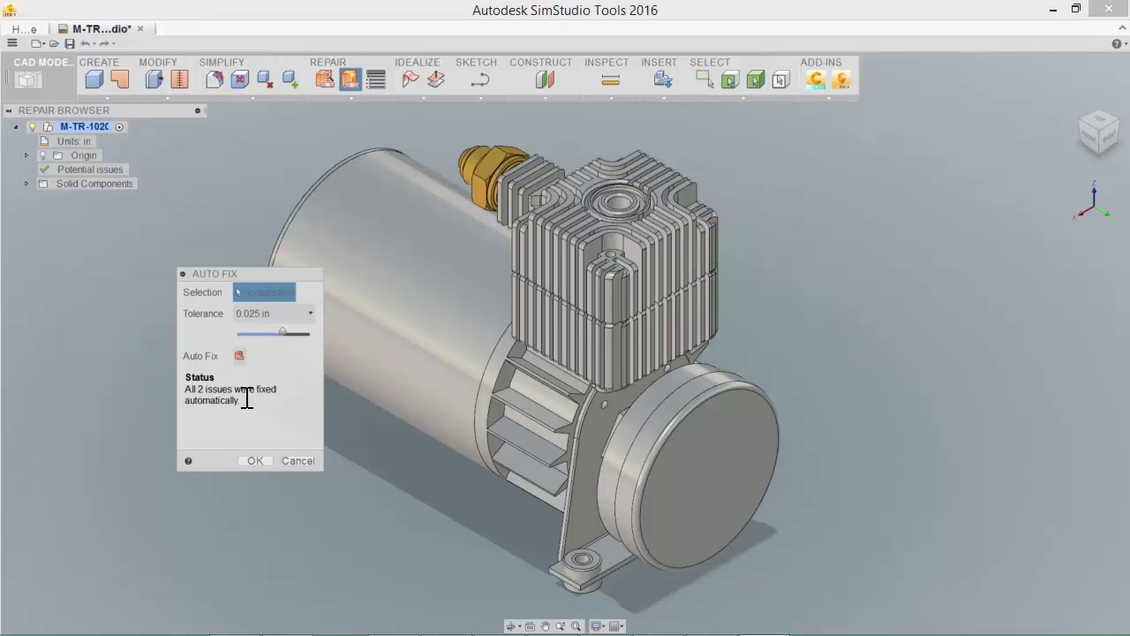
{"action": "left_click", "coordinate": [257, 461]}
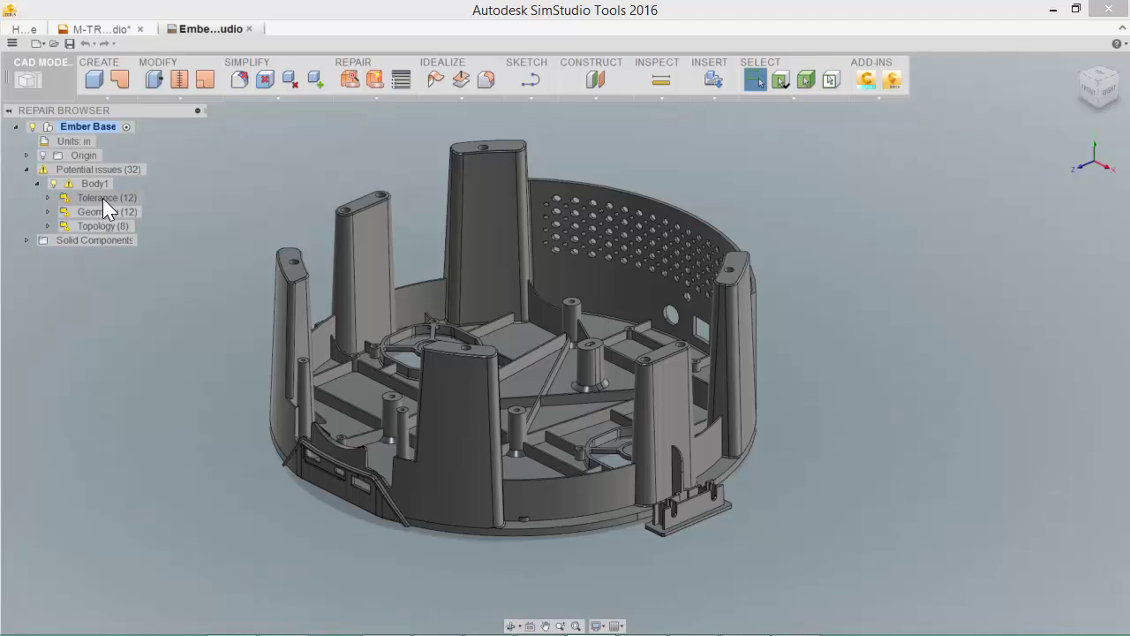
Step: Examine the first Gap at Vertex tolerance issue up close, where the protruding tab meets the Ember Base body
{"action": "left_click", "coordinate": [48, 198]}
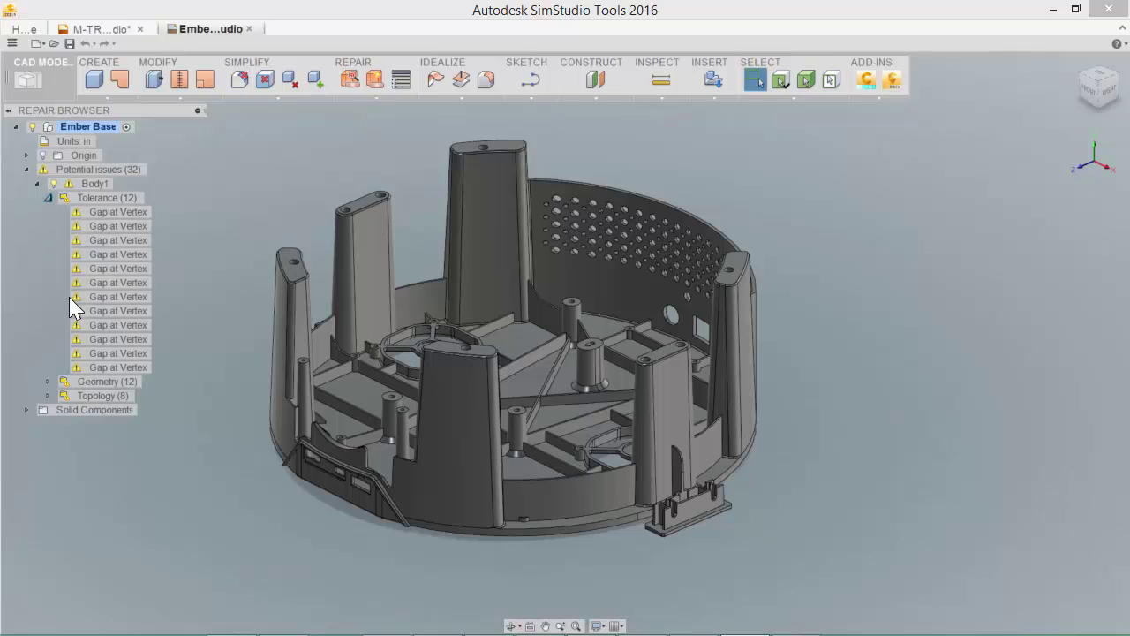
{"action": "left_click", "coordinate": [92, 212]}
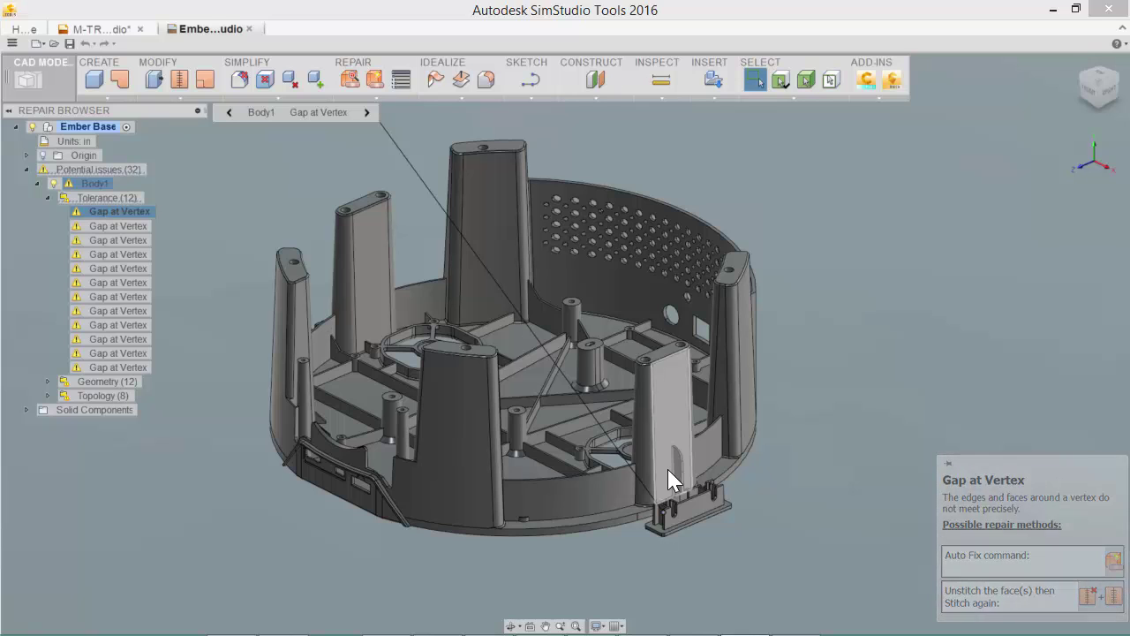
{"action": "left_click", "coordinate": [157, 317]}
{"action": "left_click", "coordinate": [112, 213]}
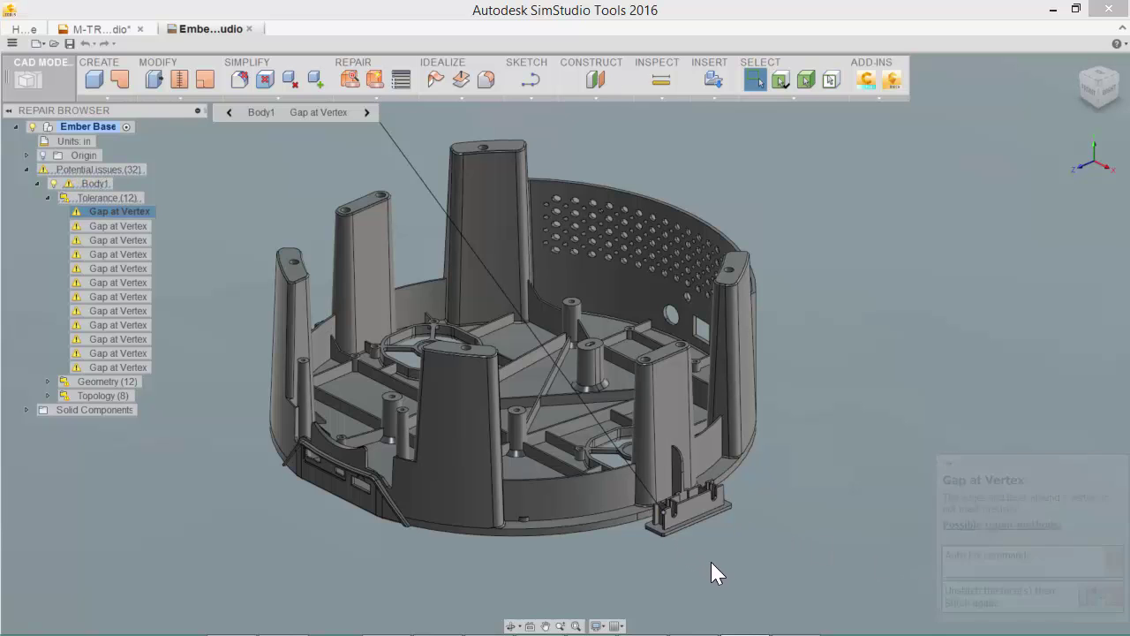
{"action": "middle_click_drag", "start_coordinate": [711, 562], "coordinate": [726, 215], "text": "shift"}
{"action": "scroll", "coordinate": [726, 215], "scroll_direction": "up", "scroll_amount": 10}
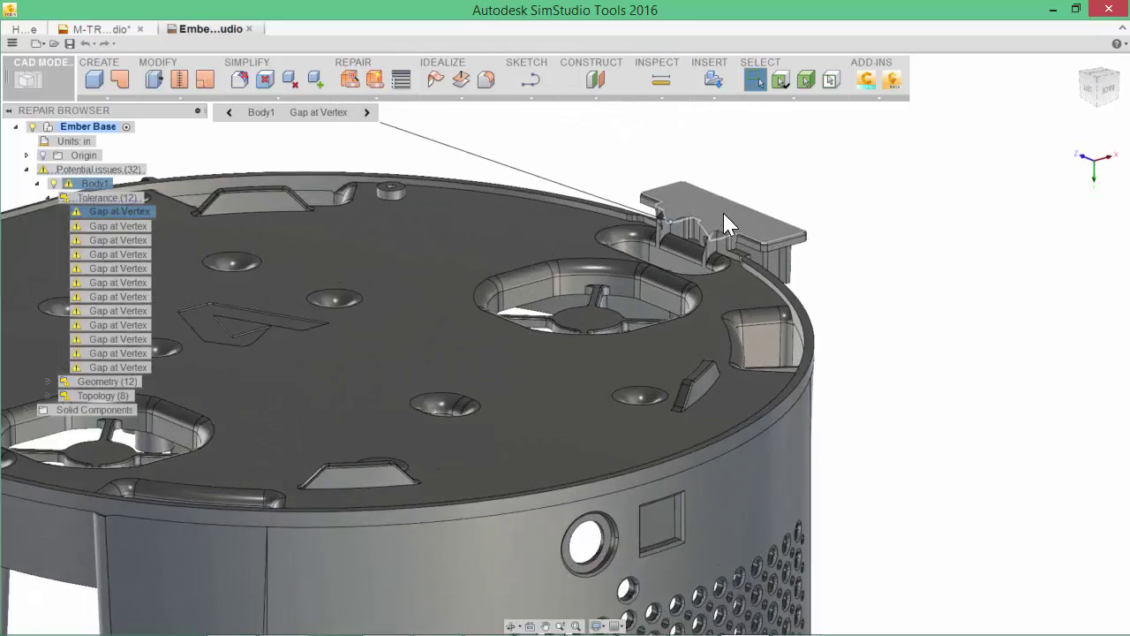
{"action": "scroll", "coordinate": [640, 256], "scroll_direction": "up", "scroll_amount": 2}
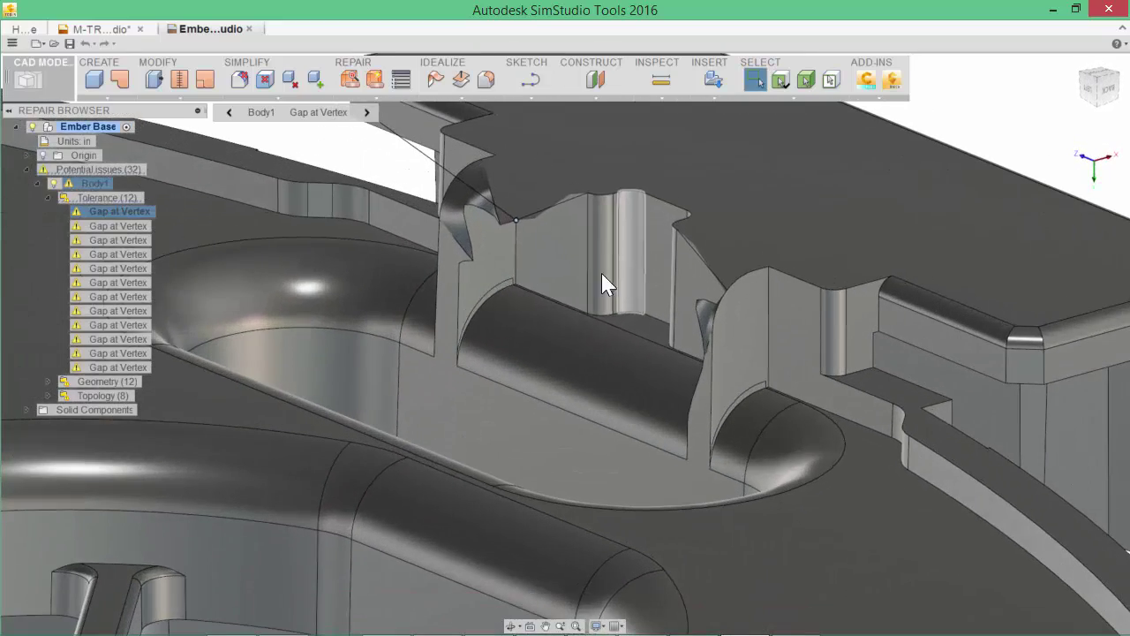
{"action": "middle_click_drag", "start_coordinate": [536, 318], "coordinate": [386, 320], "text": "shift"}
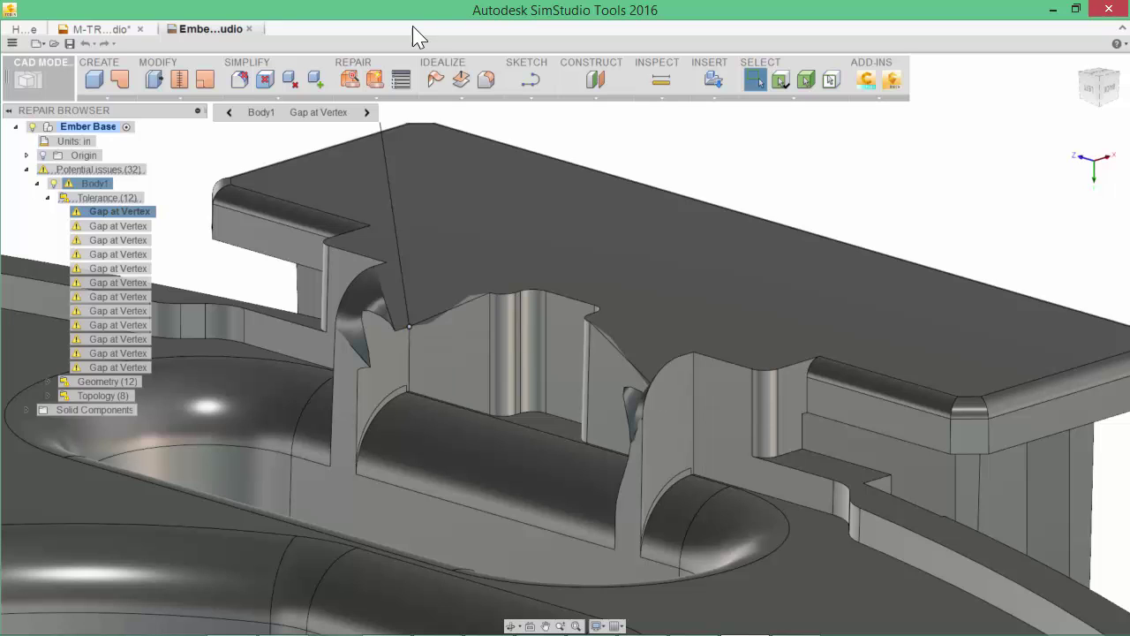
Step: Switch back to the model's component list and create an offset construction plane from the tab's large flat face
{"action": "left_click", "coordinate": [401, 78]}
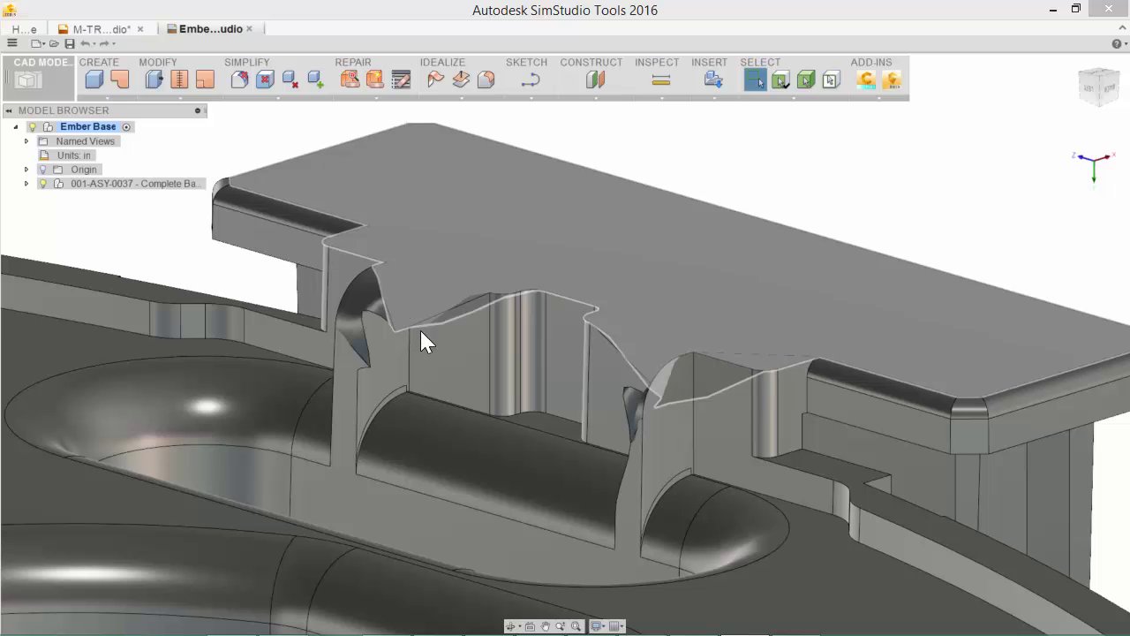
{"action": "middle_click_drag", "start_coordinate": [466, 324], "coordinate": [455, 370]}
{"action": "scroll", "coordinate": [454, 369], "scroll_direction": "down", "scroll_amount": 2}
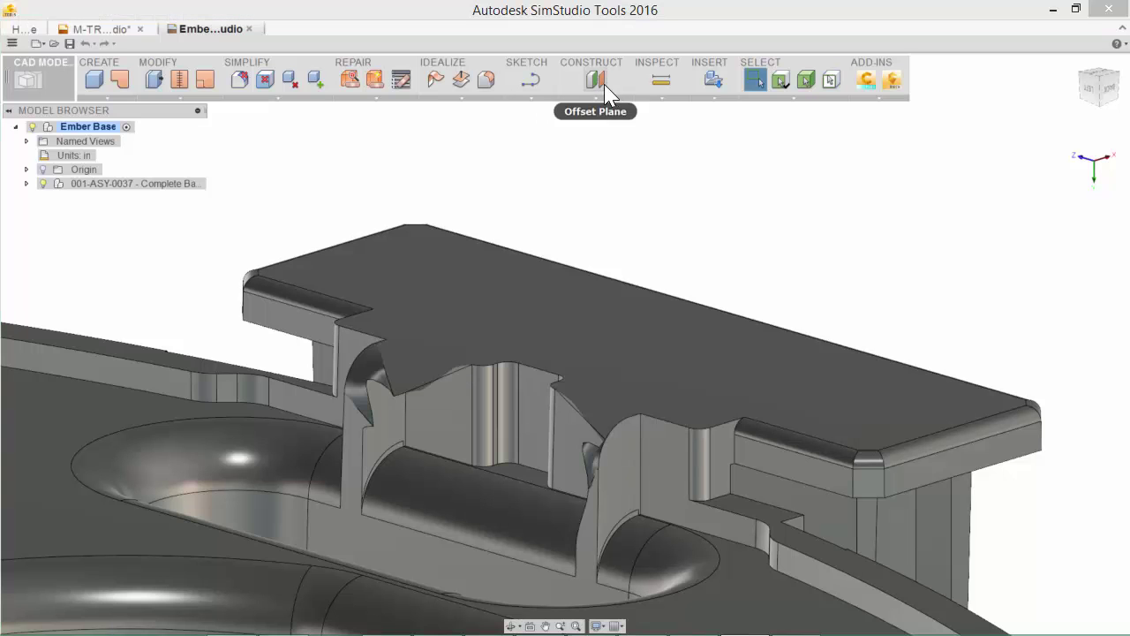
{"action": "left_click", "coordinate": [606, 85]}
{"action": "left_click", "coordinate": [465, 320]}
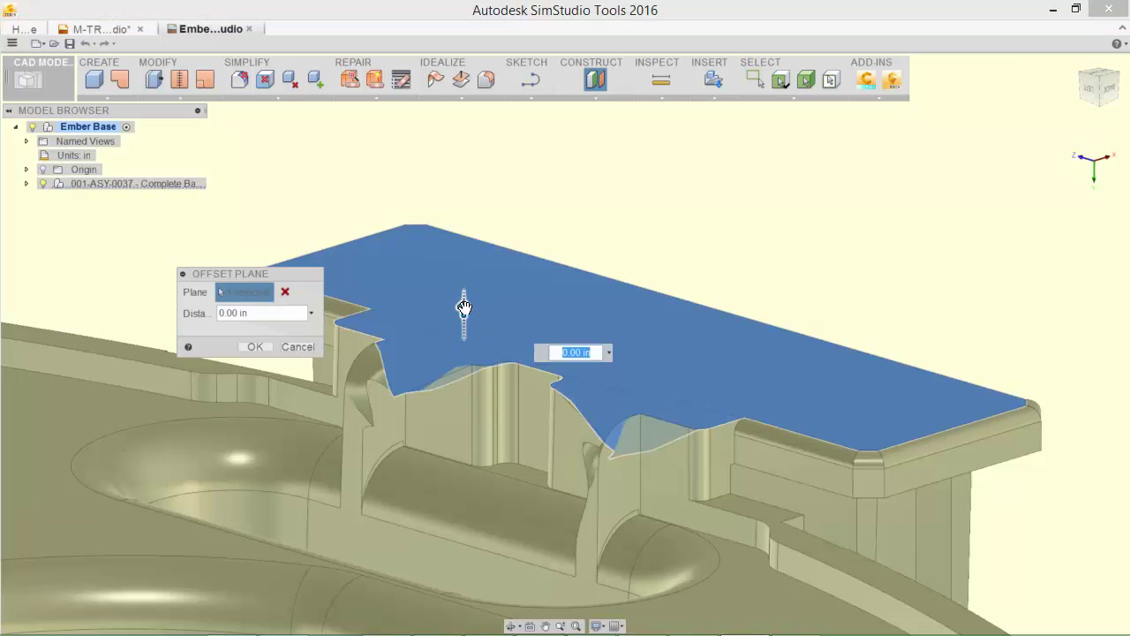
{"action": "key", "text": "Return"}
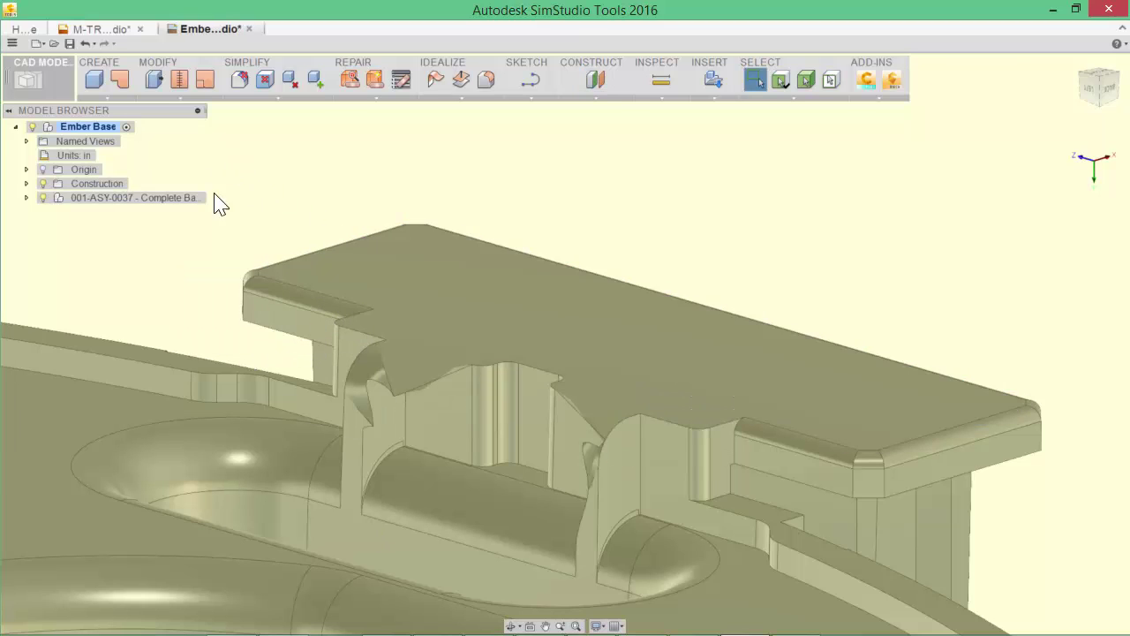
Step: Start a box over the protruding tab with a base rectangle of about 1.35 by 0.30 in
{"action": "left_click", "coordinate": [92, 87]}
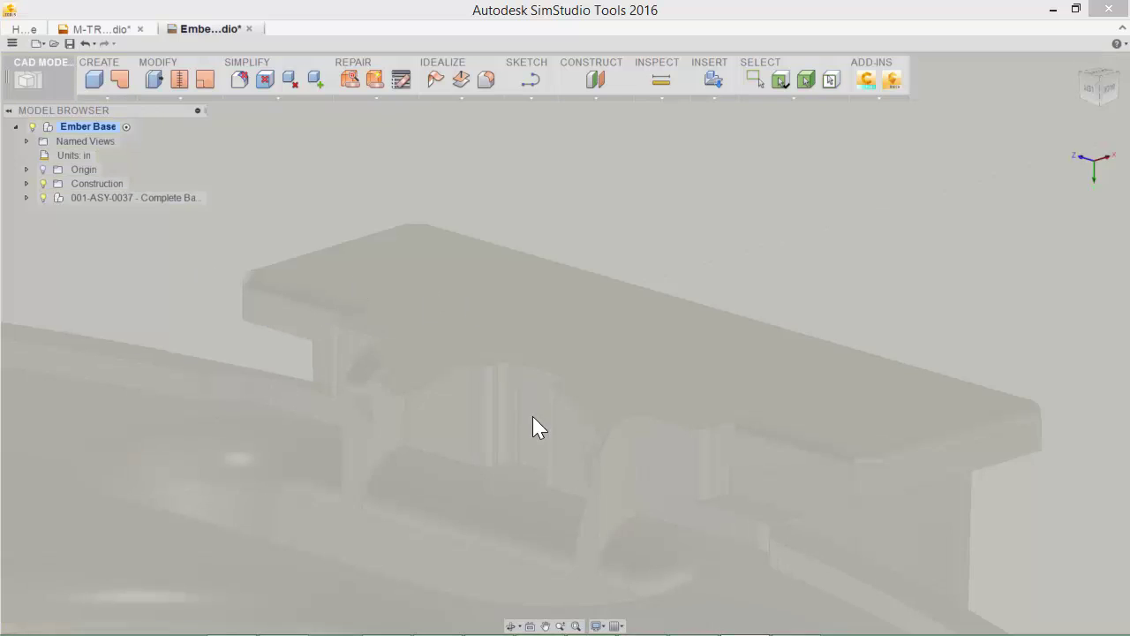
{"action": "left_click", "coordinate": [532, 416]}
{"action": "scroll", "coordinate": [354, 276], "scroll_direction": "down", "scroll_amount": 3}
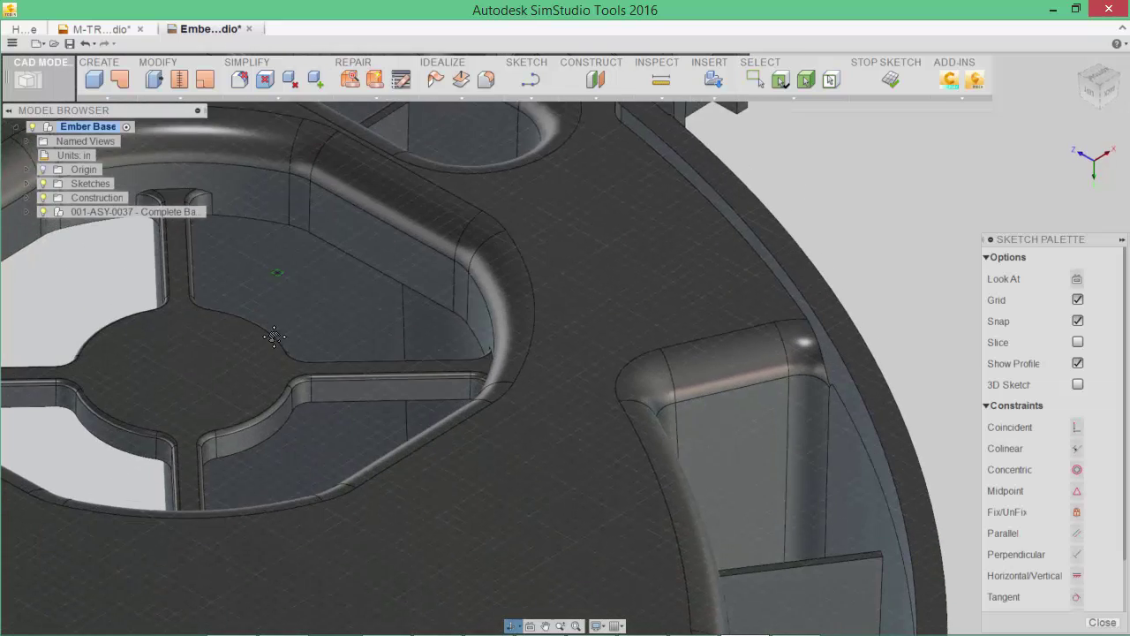
{"action": "middle_click_drag", "start_coordinate": [272, 348], "coordinate": [264, 632]}
{"action": "middle_click_drag", "start_coordinate": [240, 327], "coordinate": [245, 421]}
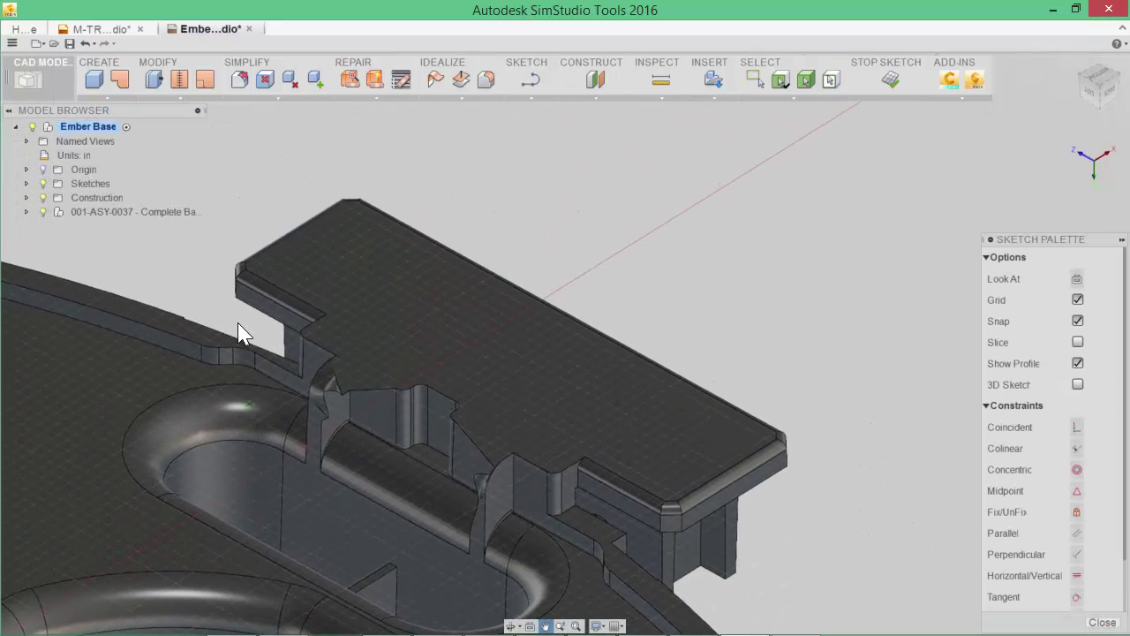
{"action": "left_click", "coordinate": [124, 272]}
{"action": "left_click", "coordinate": [421, 154]}
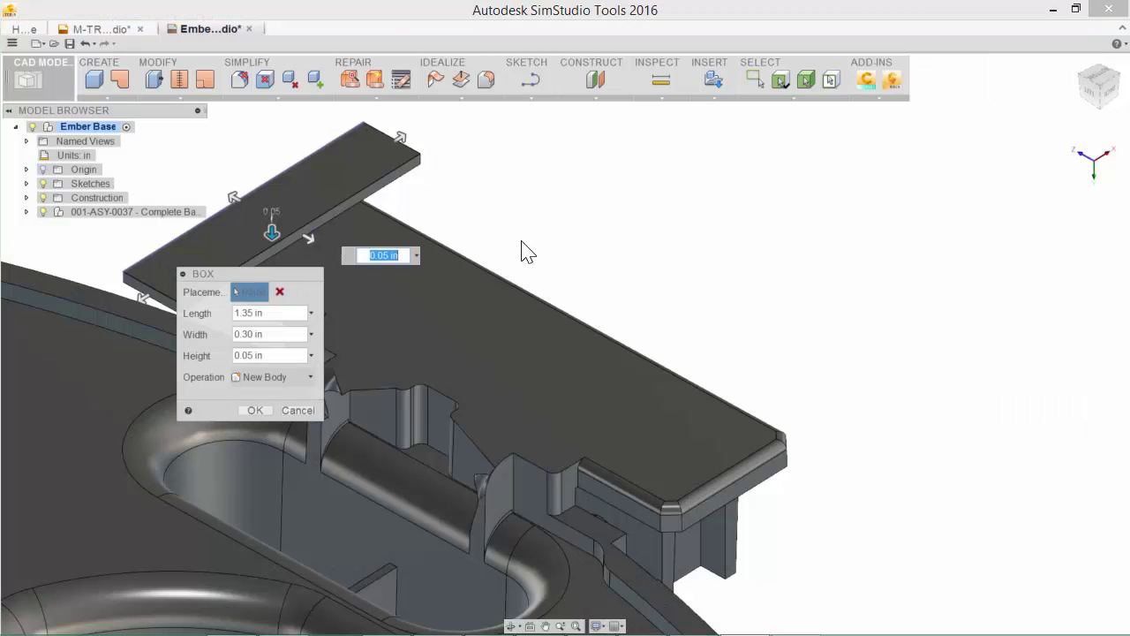
Step: Resize the box around the tab to 1.75 in long, 2.90 in wide and 0.90 in high, and create it as a new body
{"action": "left_click_drag", "start_coordinate": [403, 291], "coordinate": [800, 509]}
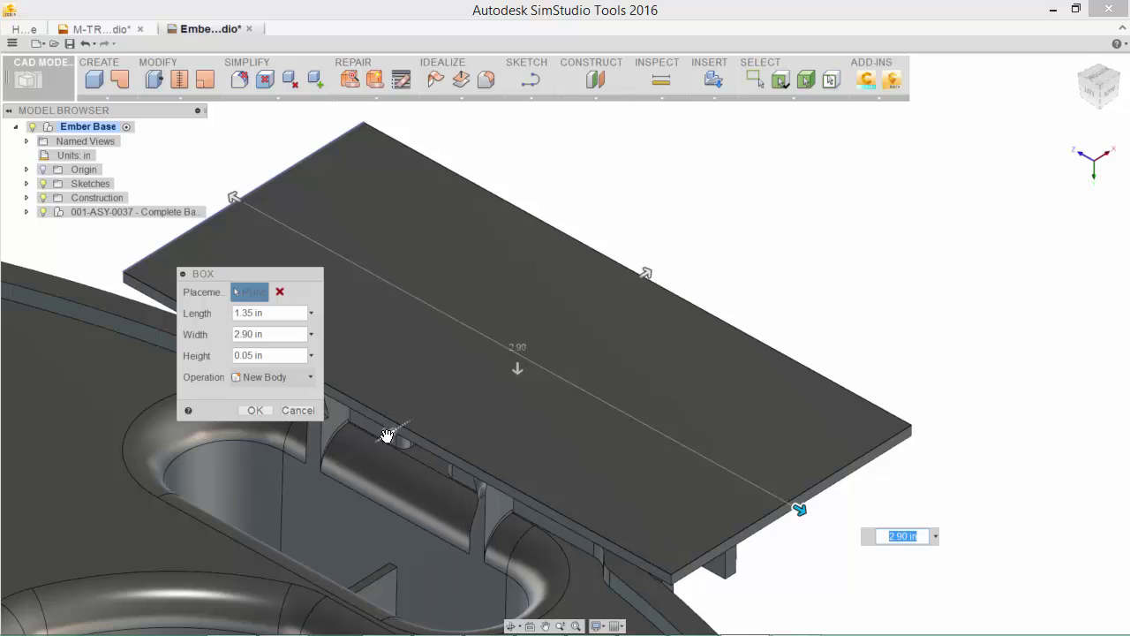
{"action": "left_click_drag", "start_coordinate": [386, 430], "coordinate": [306, 477]}
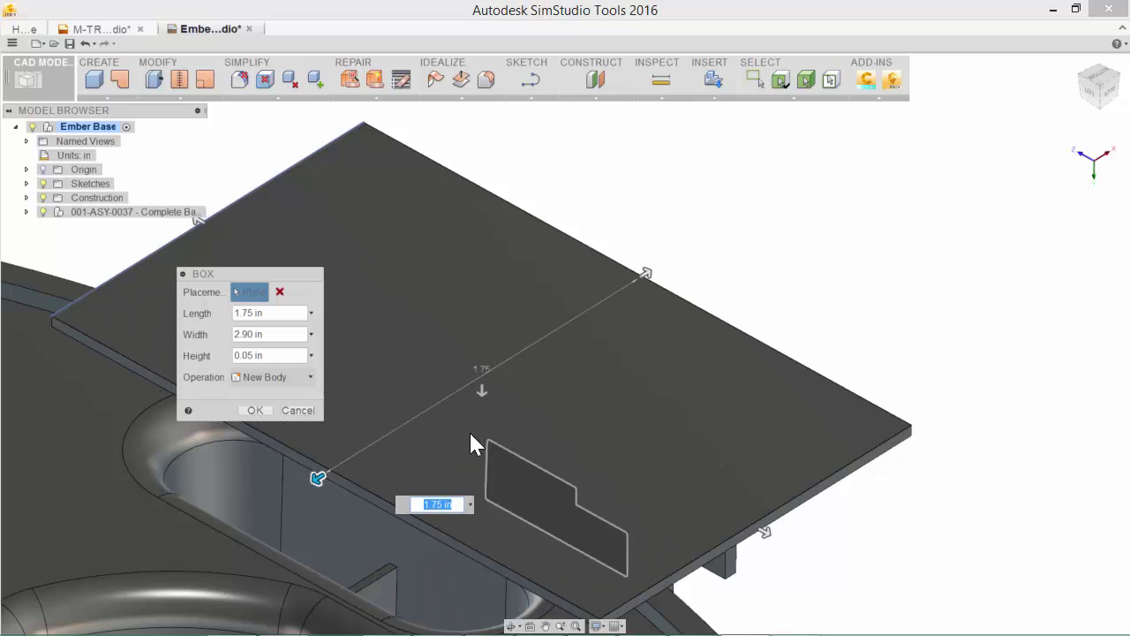
{"action": "left_click_drag", "start_coordinate": [480, 381], "coordinate": [497, 556]}
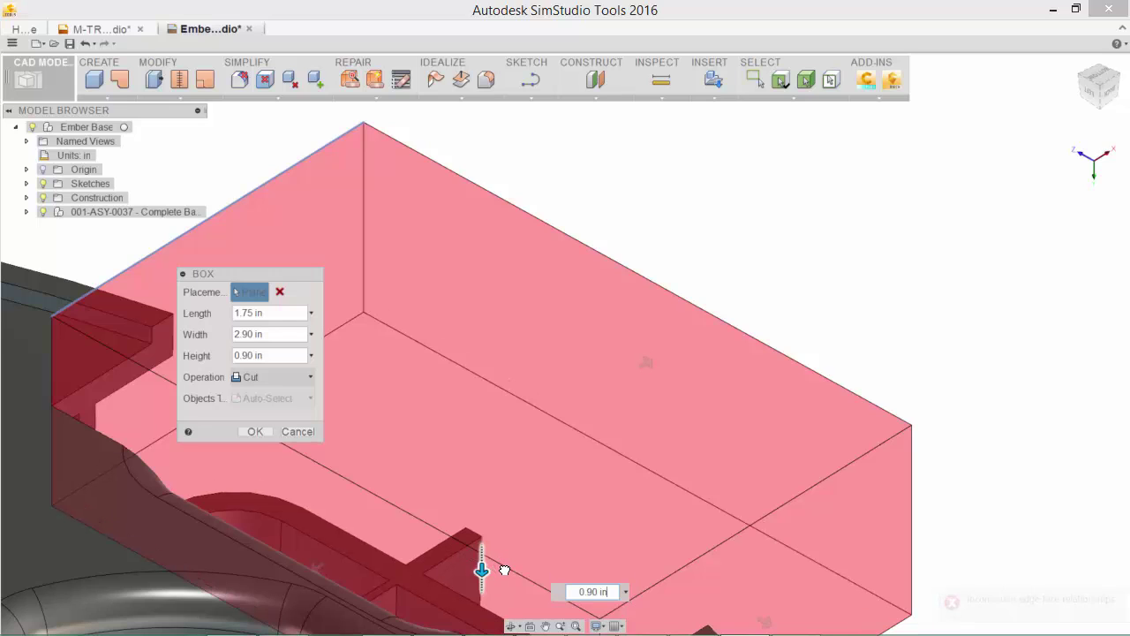
{"action": "left_click", "coordinate": [276, 380]}
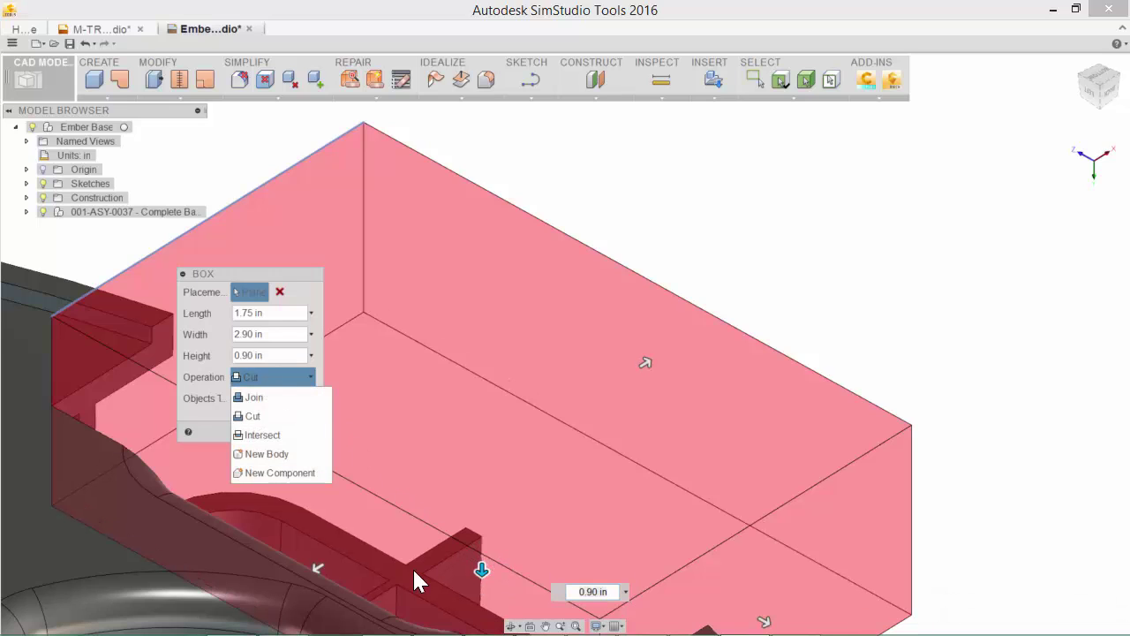
{"action": "left_click", "coordinate": [282, 453]}
{"action": "middle_click_drag", "start_coordinate": [372, 483], "coordinate": [557, 244], "text": "shift"}
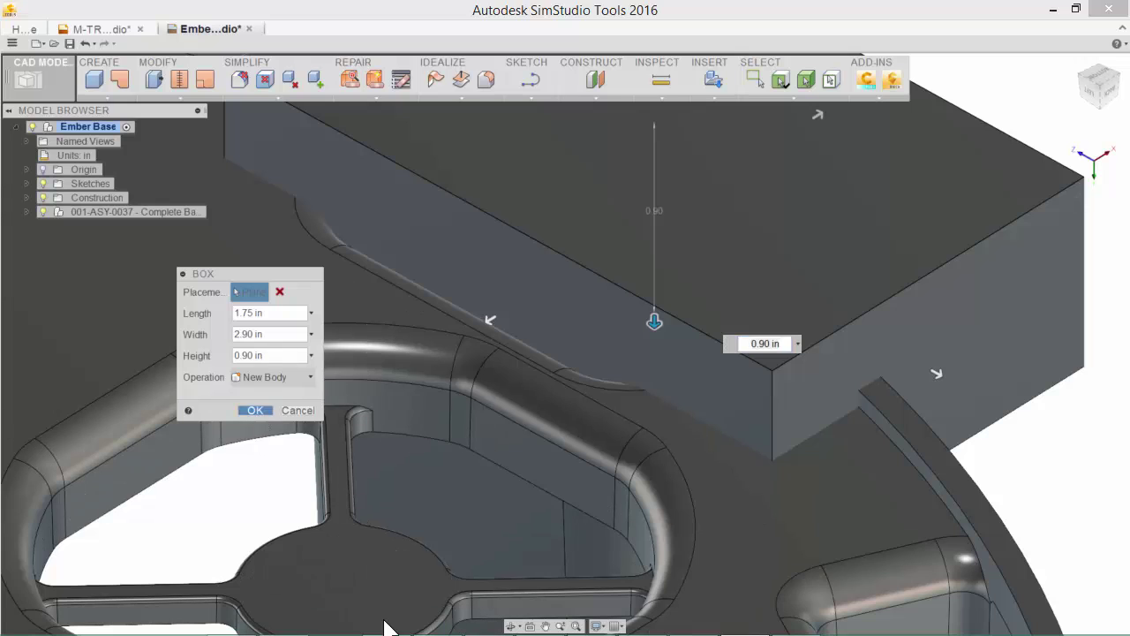
{"action": "key", "text": "Return"}
Step: Split the base body with the new box as the splitting tool, without extending the splitting tool
{"action": "middle_click_drag", "start_coordinate": [433, 328], "coordinate": [401, 445]}
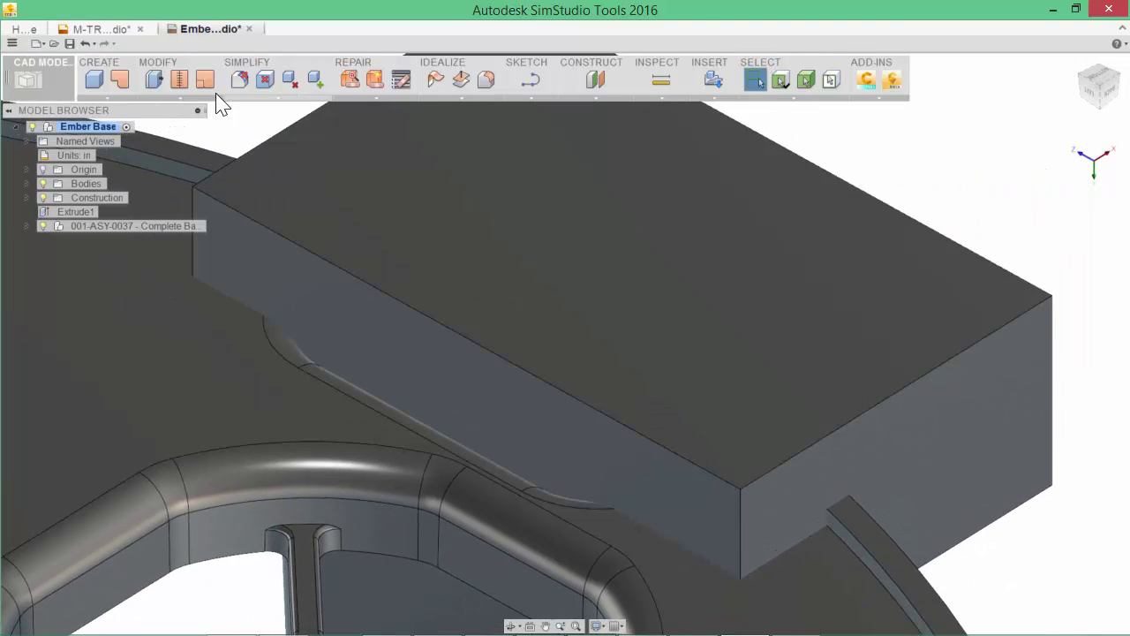
{"action": "left_click", "coordinate": [181, 98]}
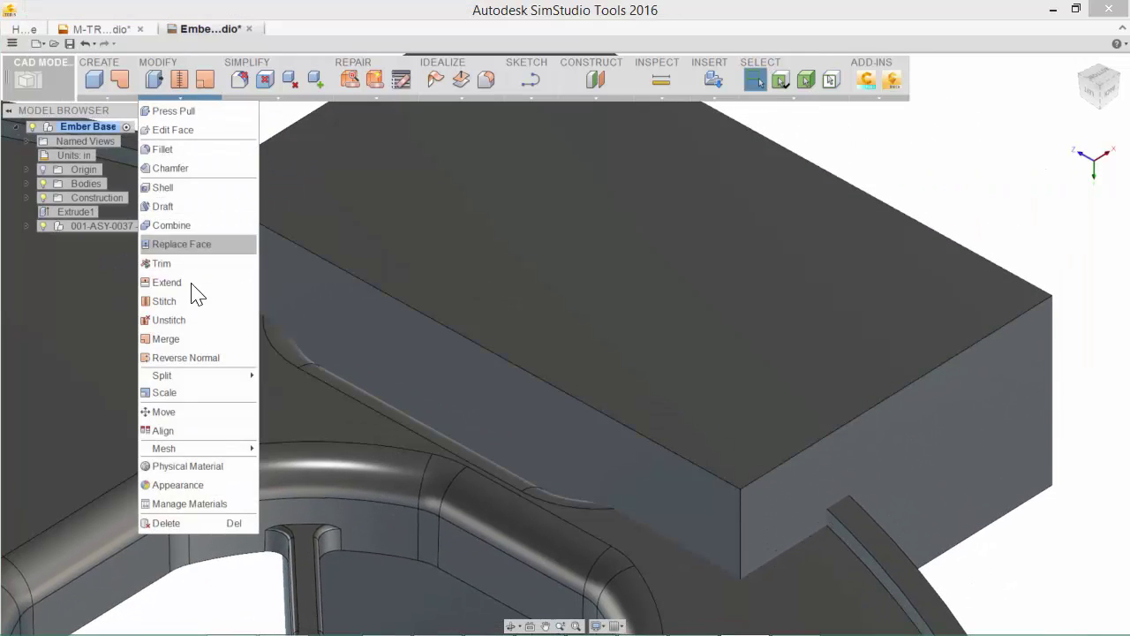
{"action": "mouse_move", "coordinate": [199, 377]}
{"action": "left_click", "coordinate": [340, 397]}
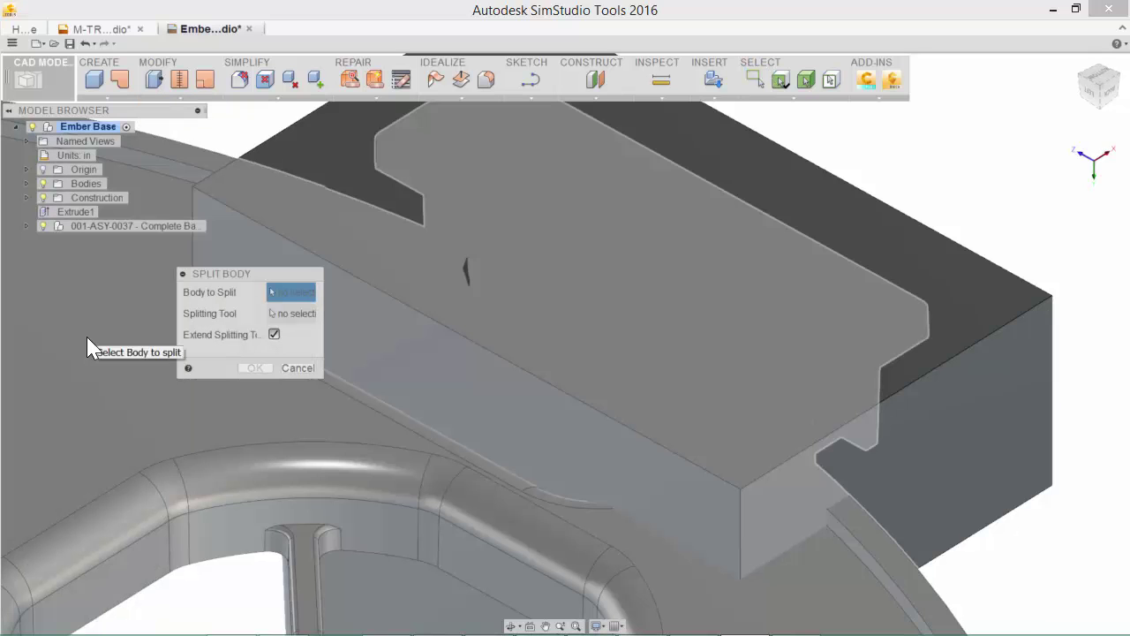
{"action": "left_click", "coordinate": [130, 506]}
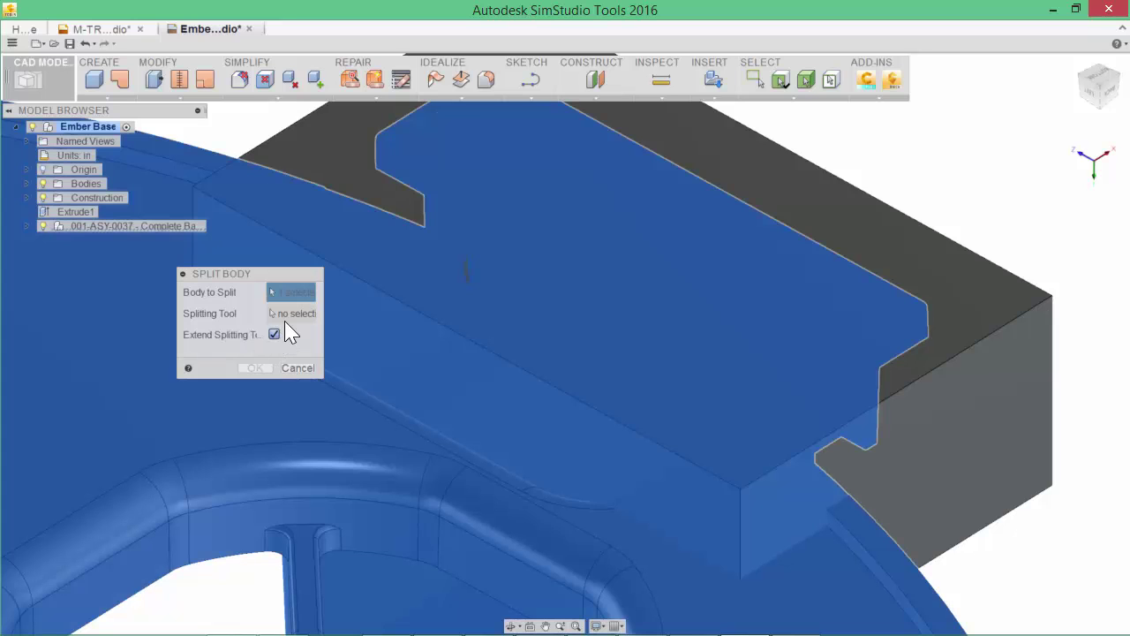
{"action": "left_click", "coordinate": [308, 314]}
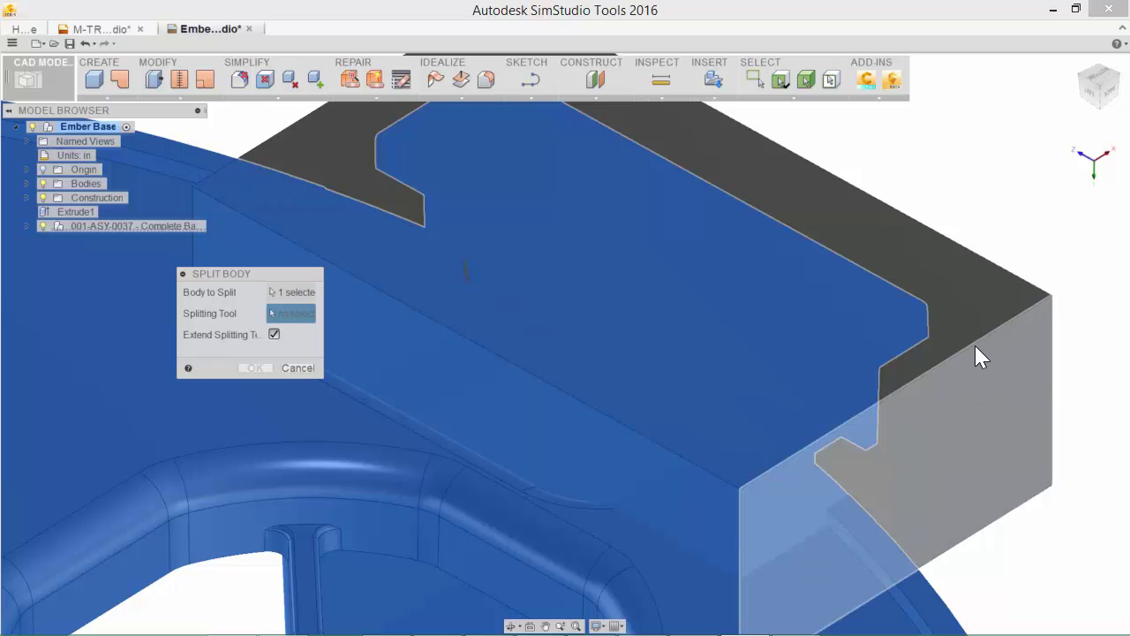
{"action": "left_click", "coordinate": [975, 345]}
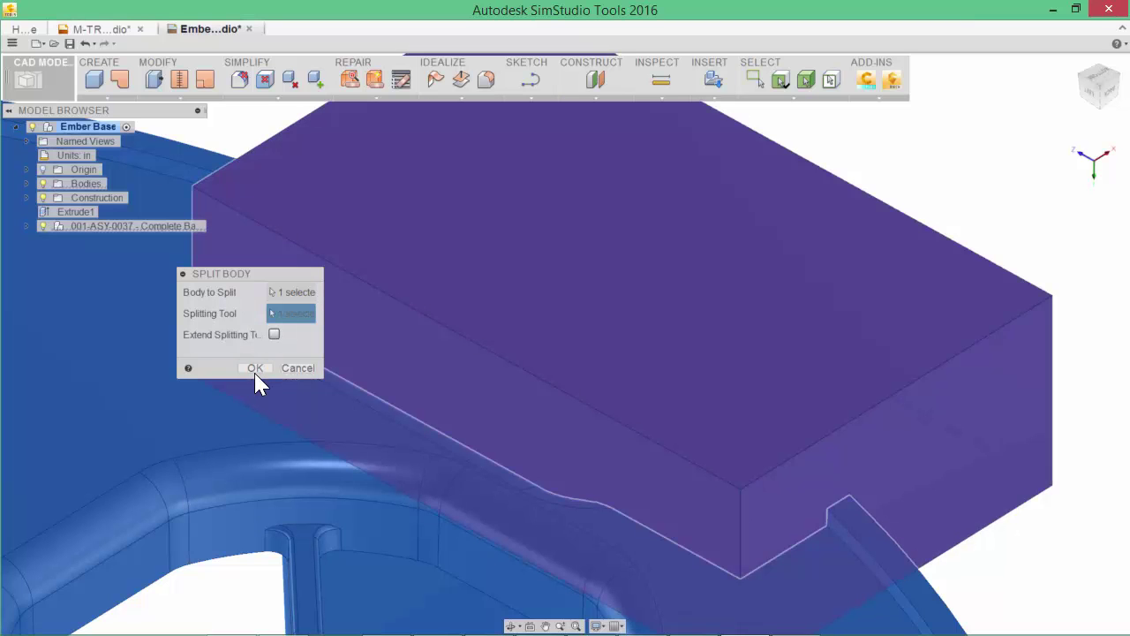
{"action": "left_click", "coordinate": [251, 368]}
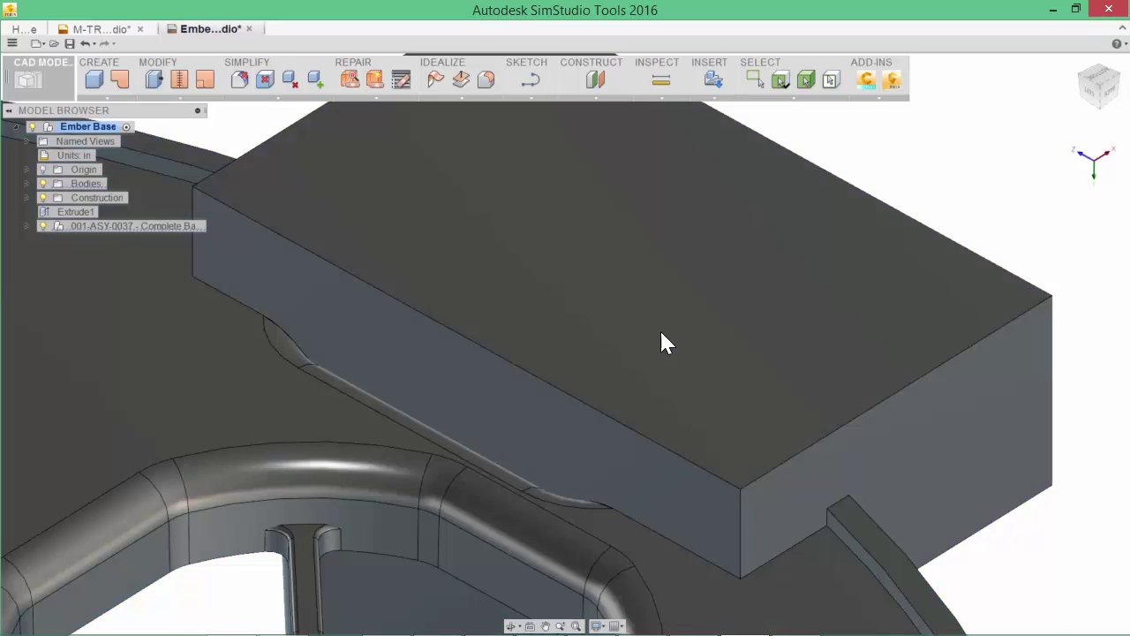
Step: Hide the box body Body1 under the Ember Base's top-level bodies
{"action": "middle_click_drag", "start_coordinate": [522, 317], "coordinate": [606, 326]}
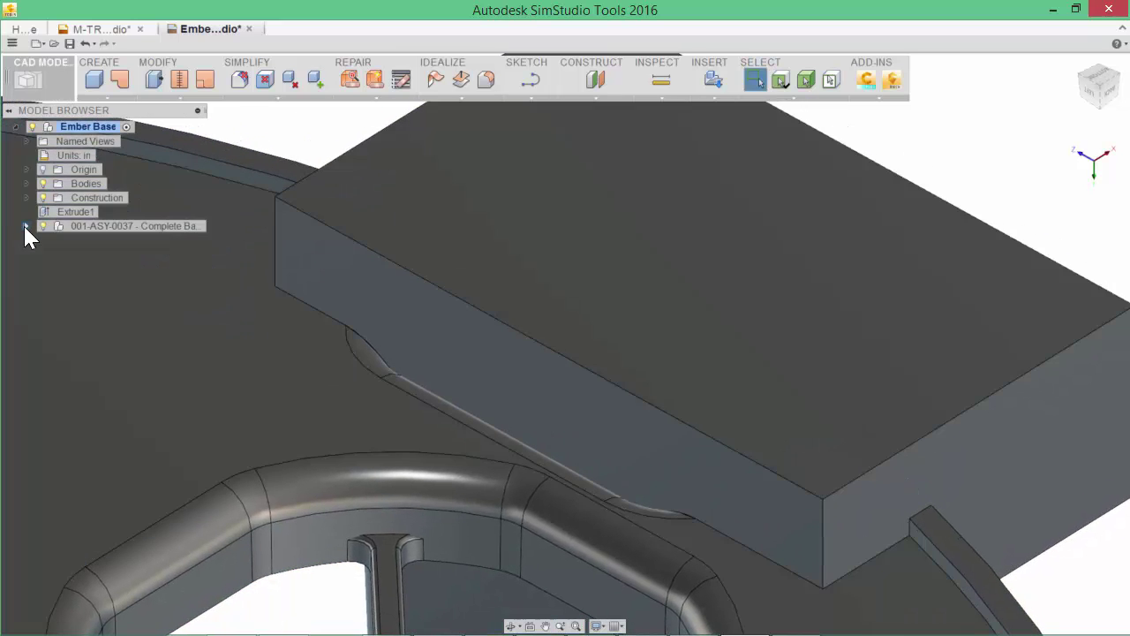
{"action": "left_click", "coordinate": [26, 183]}
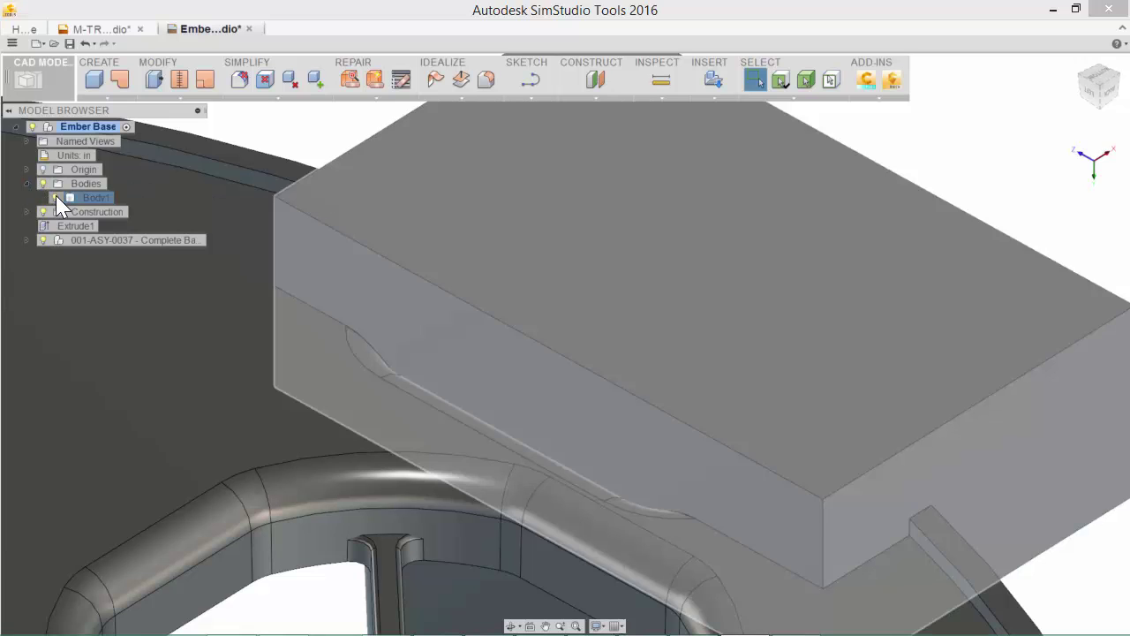
{"action": "left_click", "coordinate": [55, 198]}
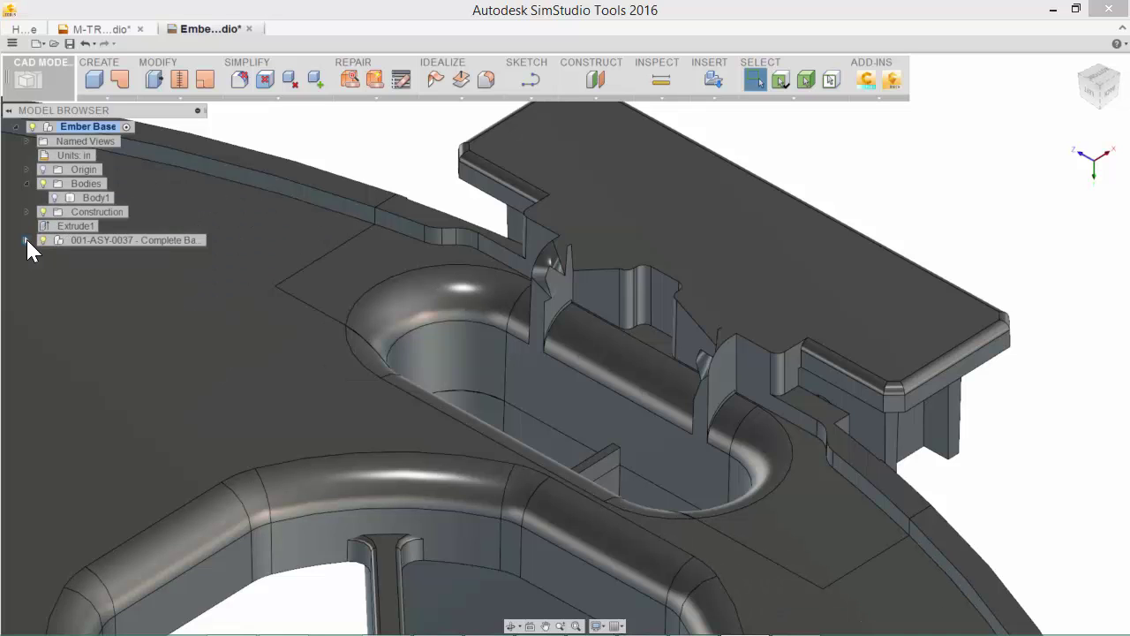
Step: Reveal the bodies of the nested component 001-STR-0003 and hide Body2, the large remainder of the split base
{"action": "left_click", "coordinate": [25, 240]}
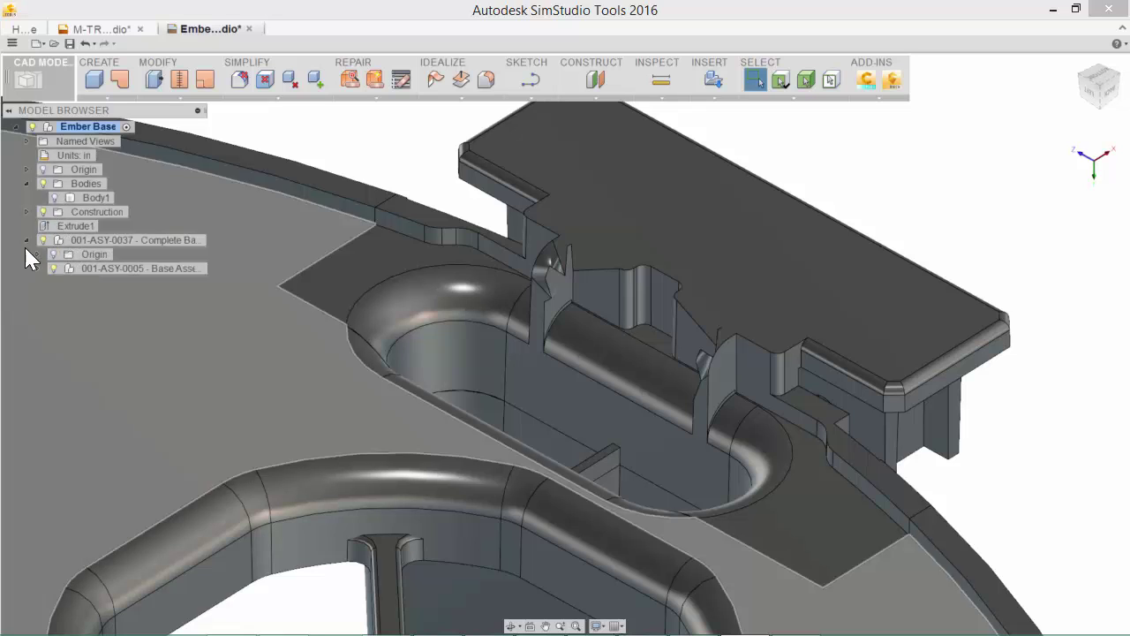
{"action": "left_click", "coordinate": [37, 267]}
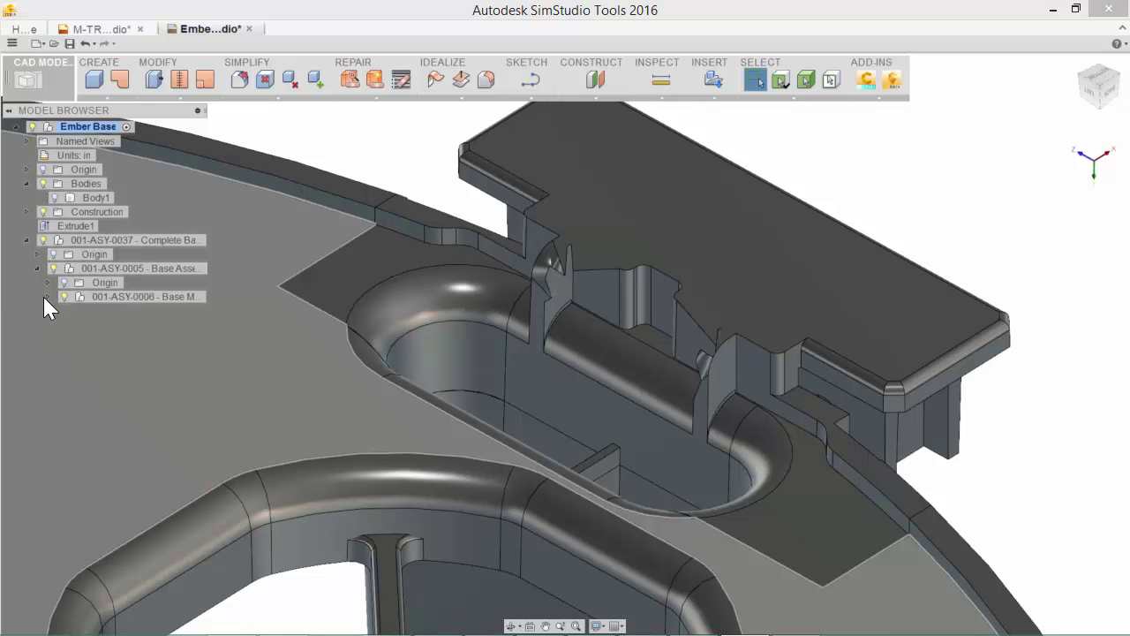
{"action": "left_click", "coordinate": [47, 296]}
{"action": "left_click", "coordinate": [59, 324]}
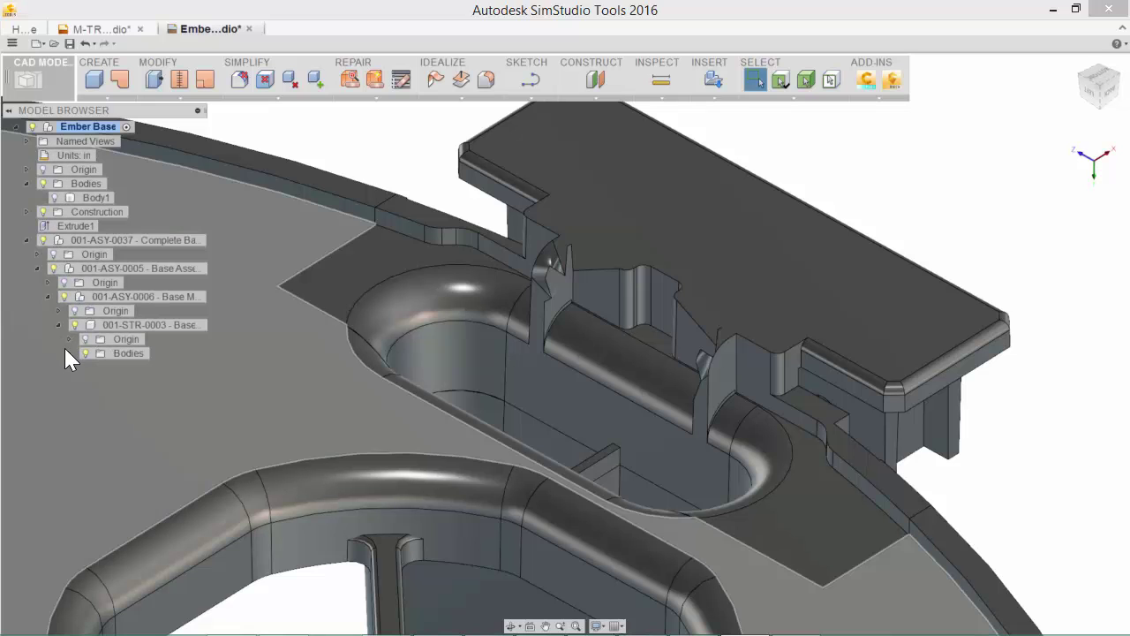
{"action": "left_click", "coordinate": [68, 353]}
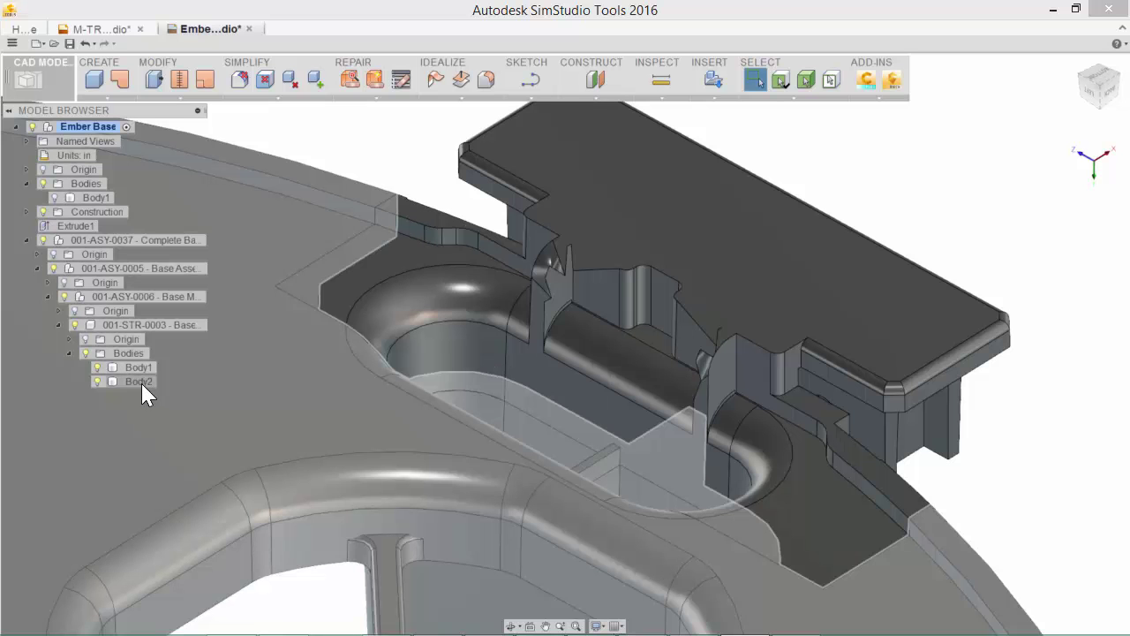
{"action": "left_click", "coordinate": [141, 384]}
{"action": "left_click", "coordinate": [97, 382]}
Step: Unstitch the split-off tab section, Body1 of 001-STR-0003, into individual surfaces with chain selection on
{"action": "mouse_move", "coordinate": [300, 371]}
{"action": "middle_mouse_down"}
{"action": "mouse_move", "coordinate": [442, 588]}
{"action": "mouse_move", "coordinate": [318, 381]}
{"action": "middle_mouse_up"}
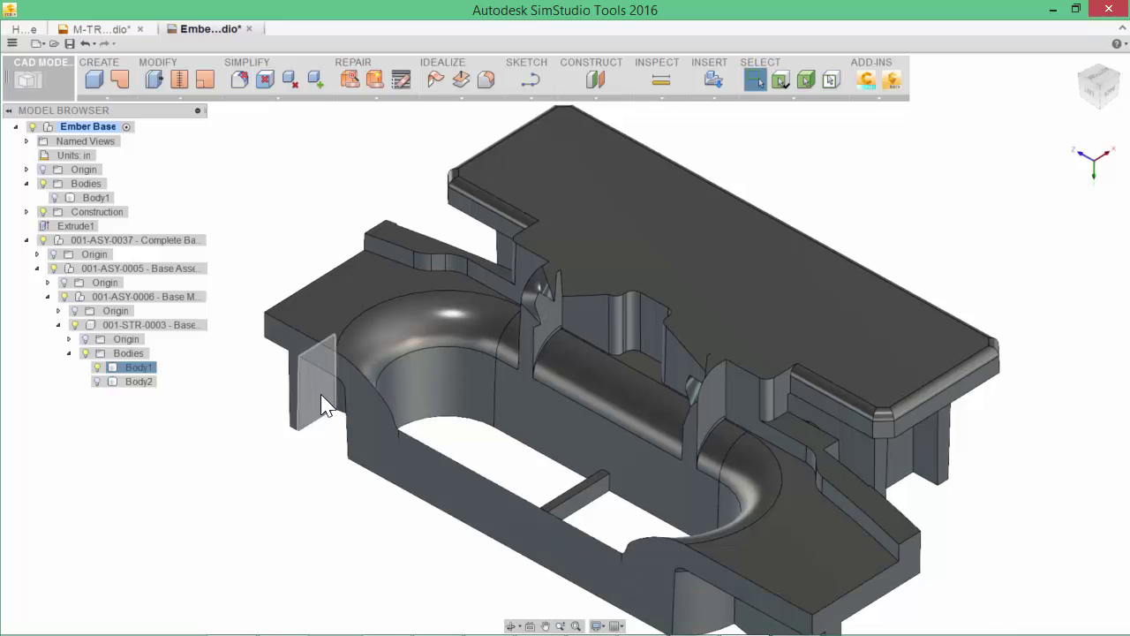
{"action": "middle_click_drag", "start_coordinate": [330, 422], "coordinate": [640, 412], "text": "shift"}
{"action": "middle_click_drag", "start_coordinate": [440, 449], "coordinate": [588, 429]}
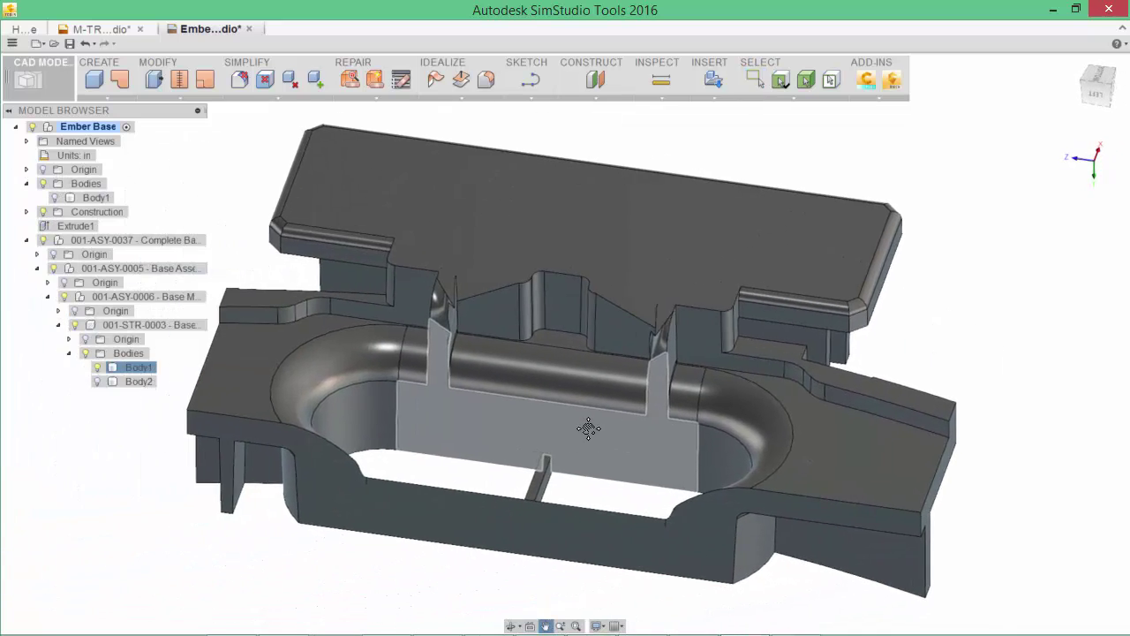
{"action": "middle_click_drag", "start_coordinate": [522, 453], "coordinate": [555, 454], "text": "shift"}
{"action": "middle_click_drag", "start_coordinate": [340, 463], "coordinate": [760, 404]}
{"action": "middle_click_drag", "start_coordinate": [442, 478], "coordinate": [565, 378]}
{"action": "scroll", "coordinate": [566, 378], "scroll_direction": "down", "scroll_amount": 1}
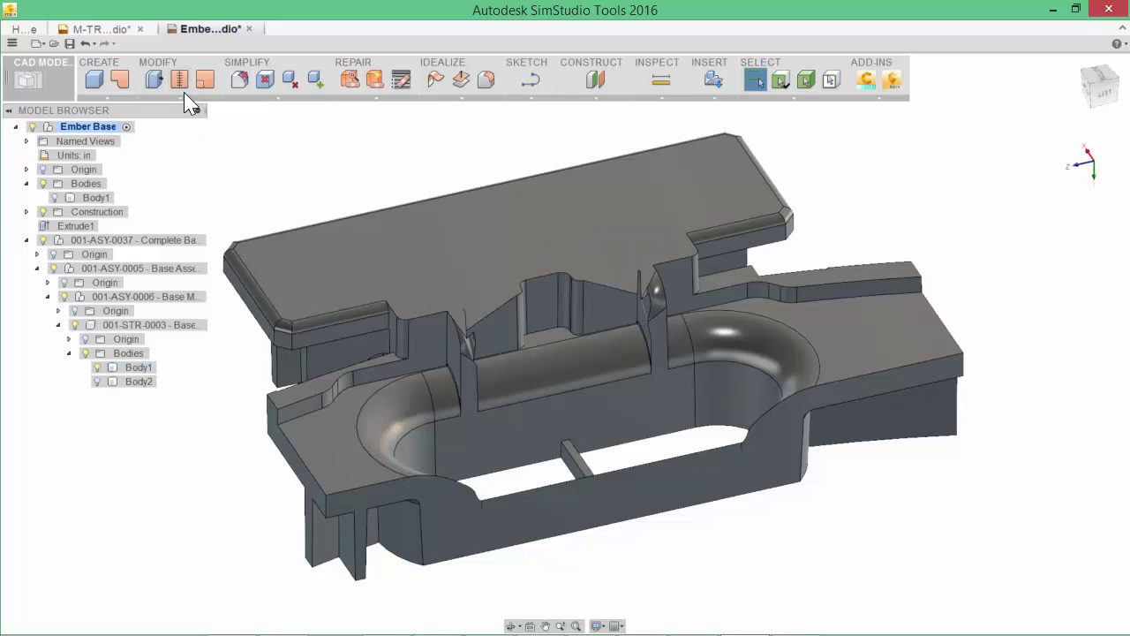
{"action": "left_click", "coordinate": [187, 97]}
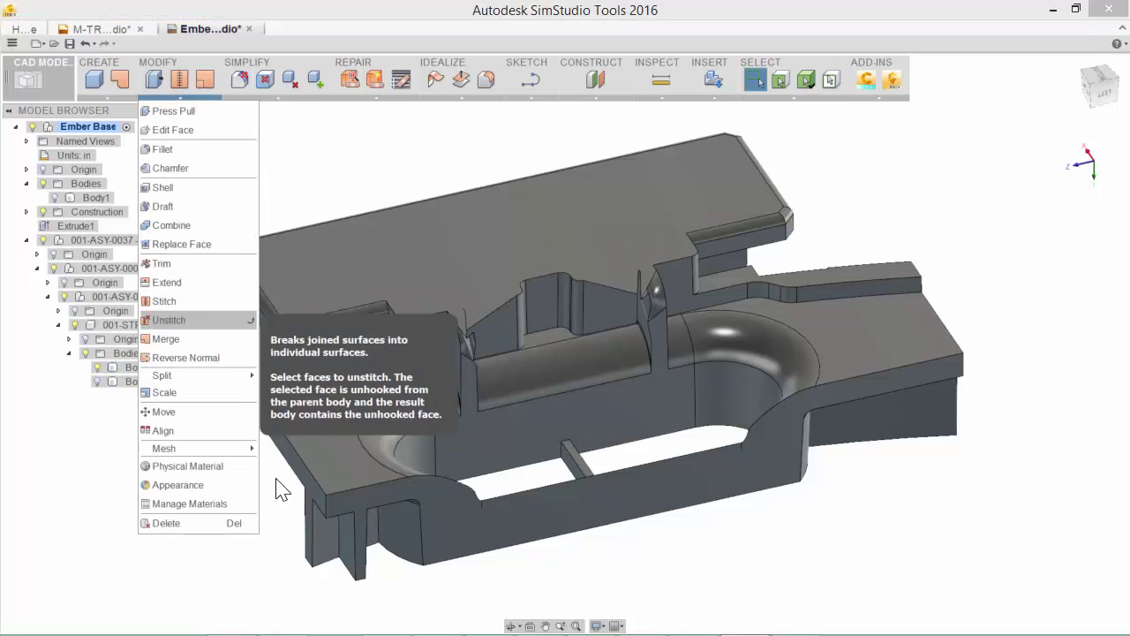
{"action": "left_click", "coordinate": [168, 320]}
{"action": "left_click", "coordinate": [522, 270]}
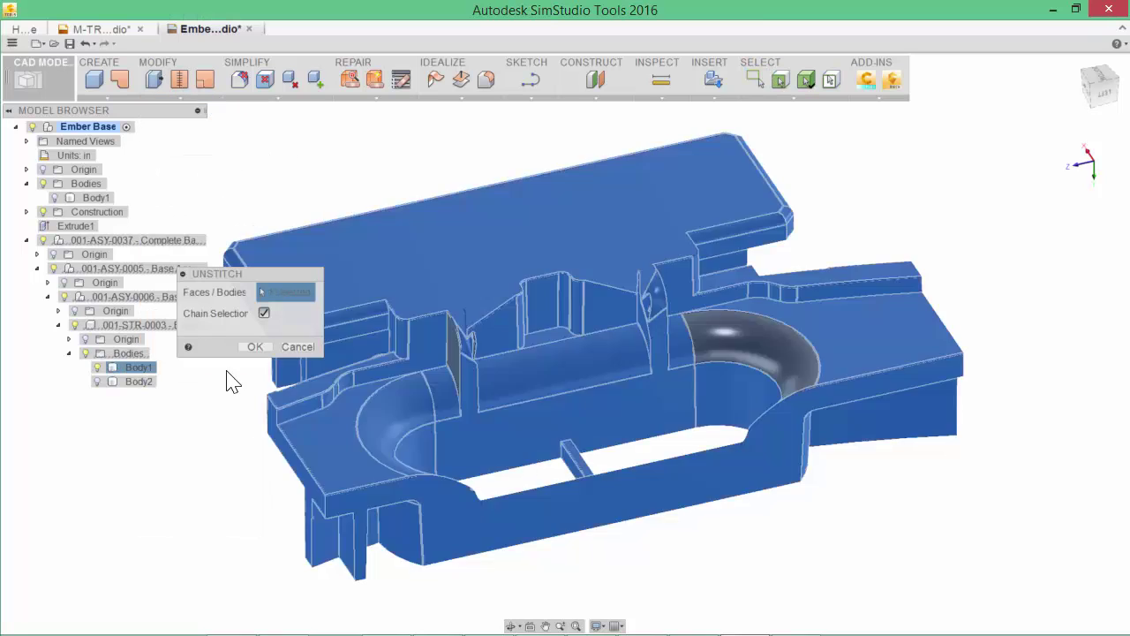
{"action": "left_click", "coordinate": [255, 347]}
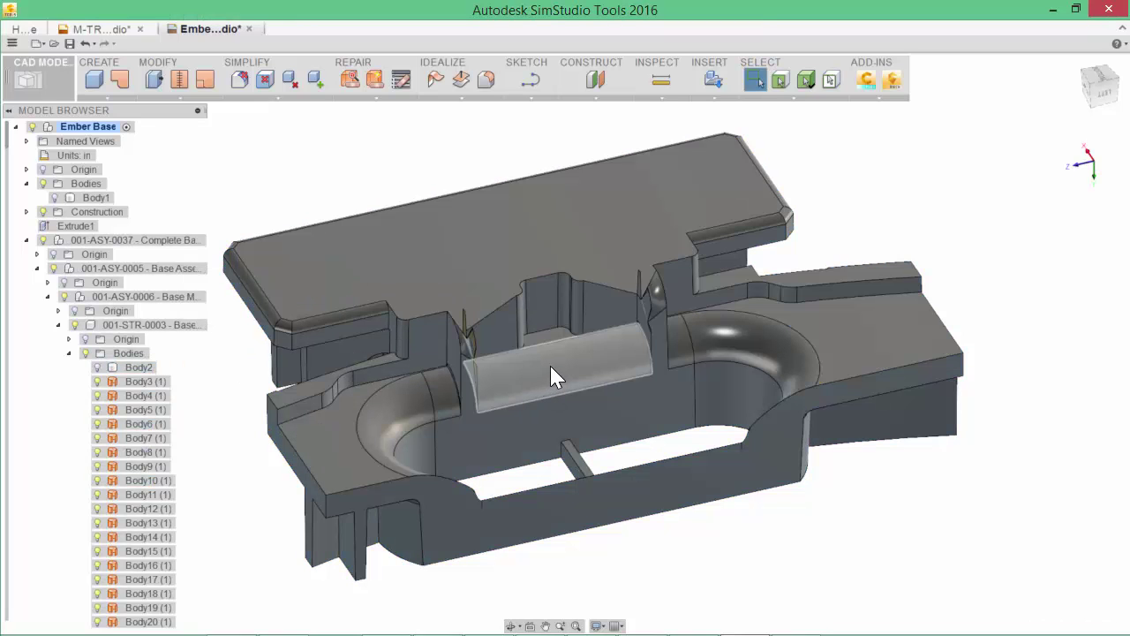
Step: Delete the tab's large flat top face and the two faulty sliver surfaces at one end of the central curved face
{"action": "left_click", "coordinate": [586, 207]}
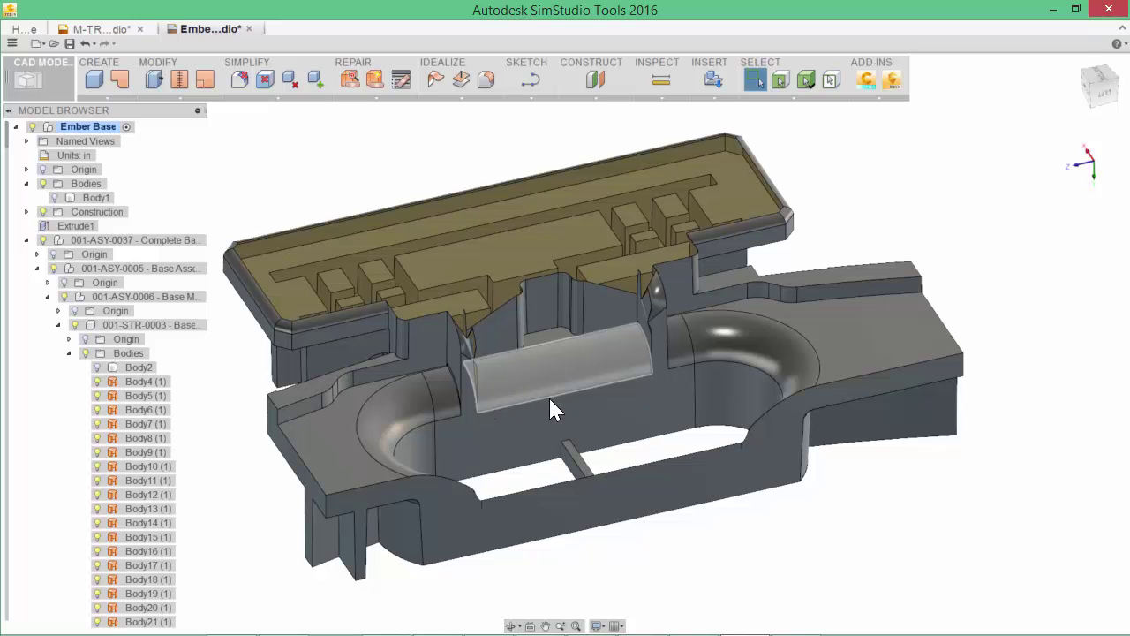
{"action": "middle_click_drag", "start_coordinate": [422, 433], "coordinate": [431, 425], "text": "shift"}
{"action": "scroll", "coordinate": [432, 426], "scroll_direction": "up", "scroll_amount": 4}
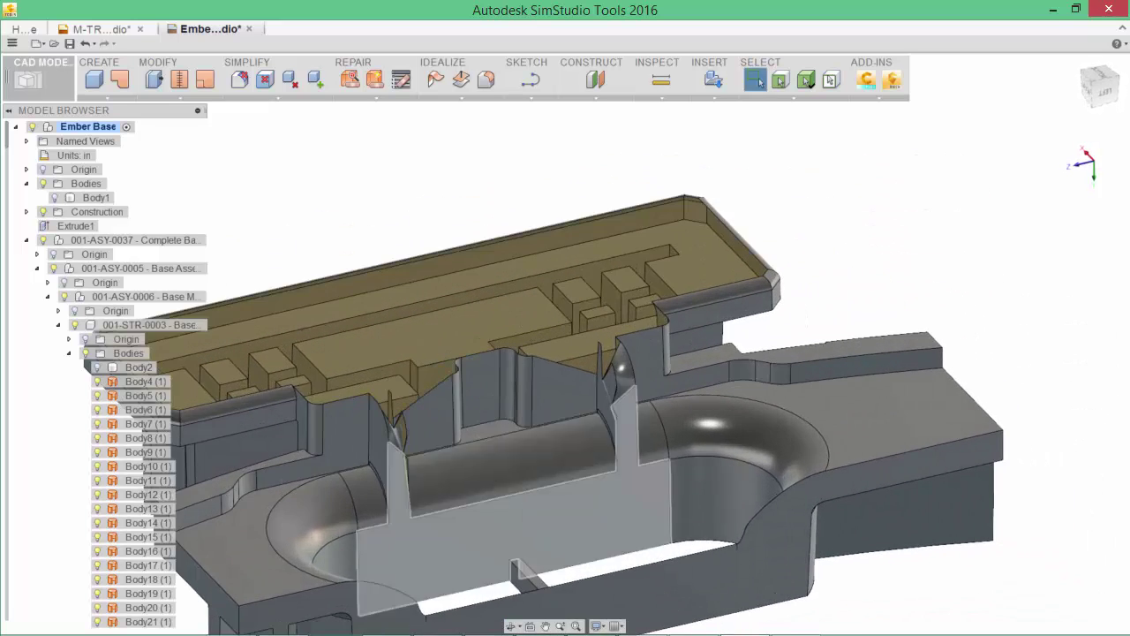
{"action": "middle_click_drag", "start_coordinate": [526, 510], "coordinate": [548, 377]}
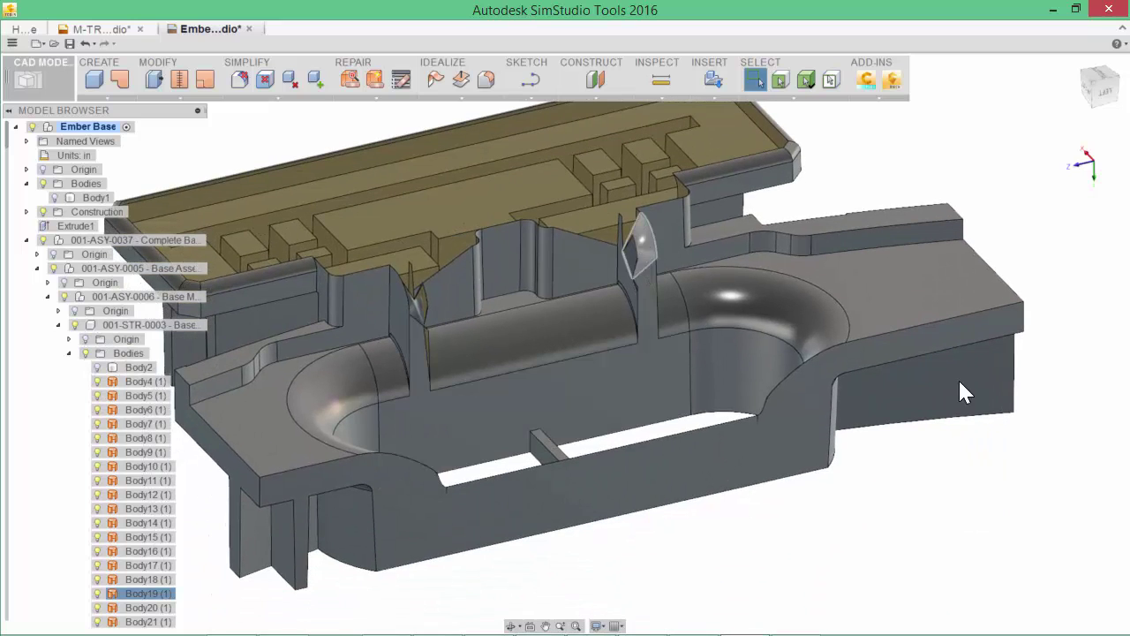
{"action": "left_click", "coordinate": [639, 255]}
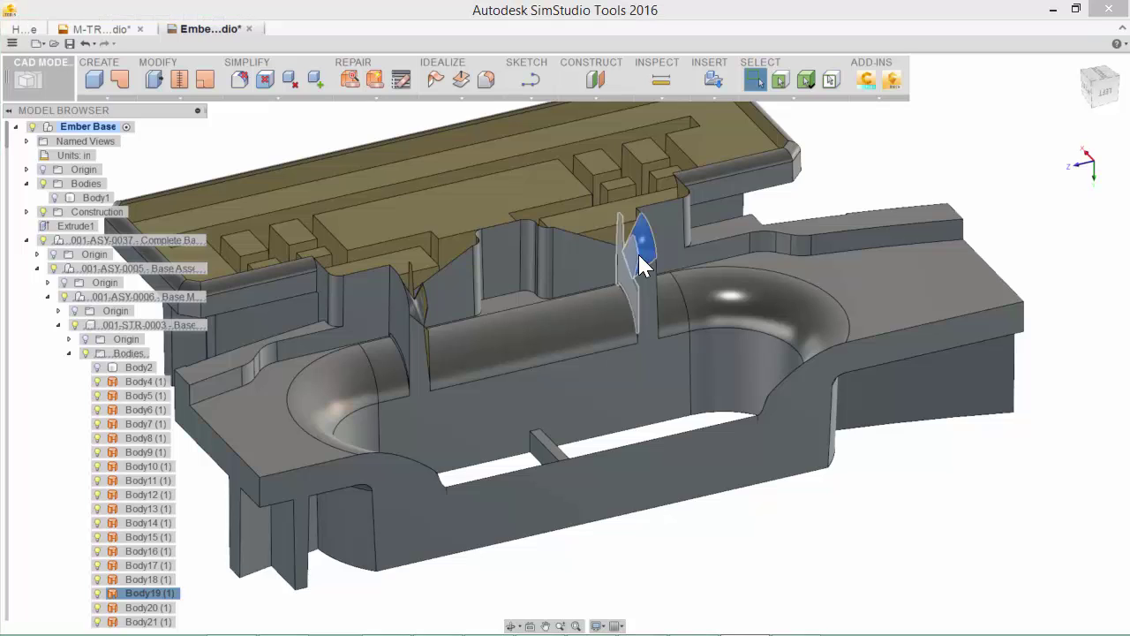
{"action": "key", "text": "Delete"}
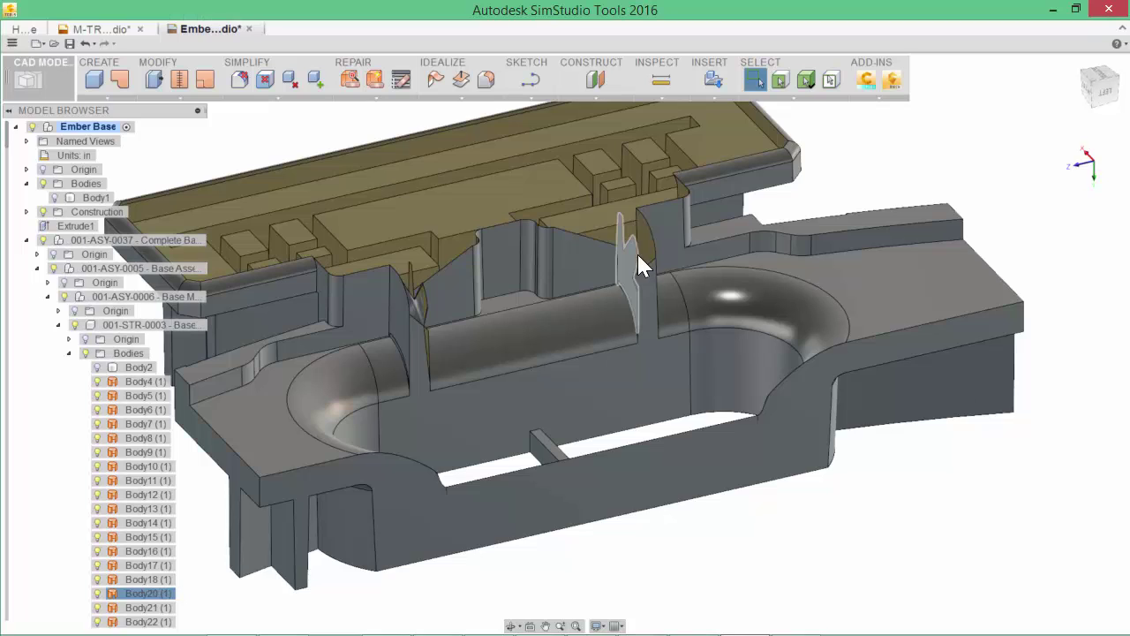
{"action": "left_click", "coordinate": [638, 255]}
{"action": "key", "text": "Delete"}
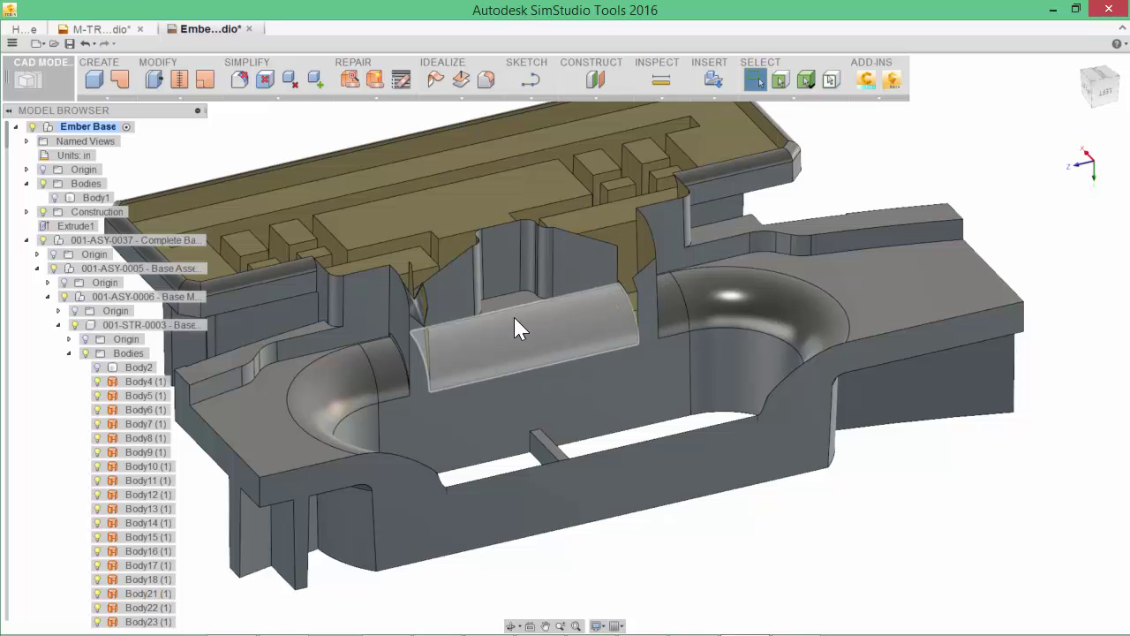
Step: Delete the faulty sliver surfaces at the other end of the central curved face and the sloped walls behind it
{"action": "left_click", "coordinate": [402, 306]}
{"action": "key", "text": "Delete"}
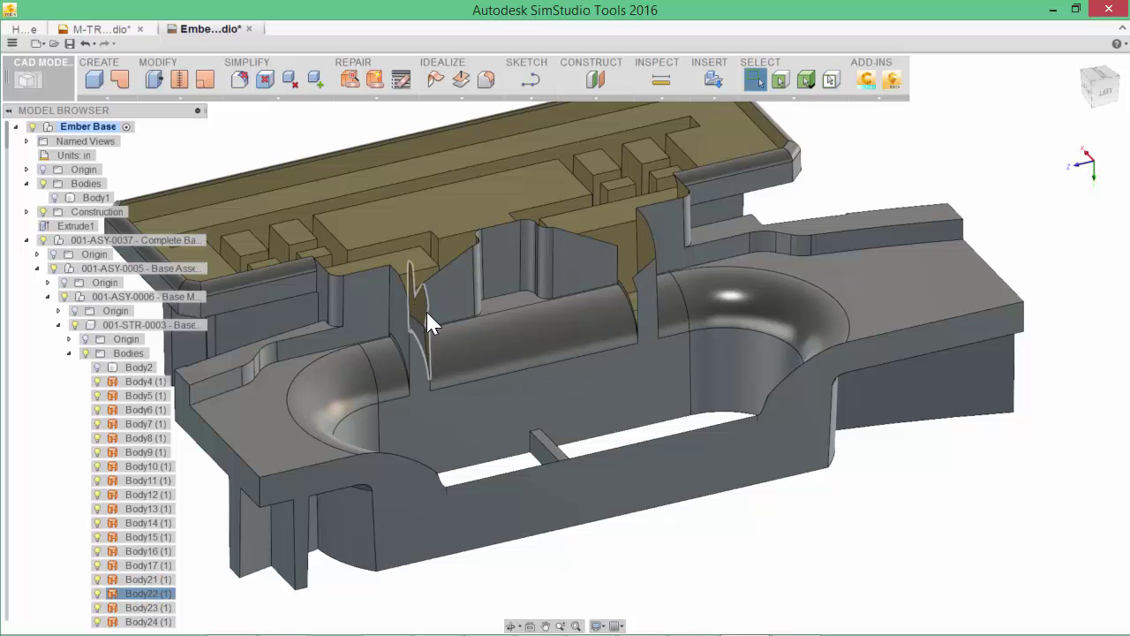
{"action": "left_click", "coordinate": [422, 316]}
{"action": "key", "text": "Delete"}
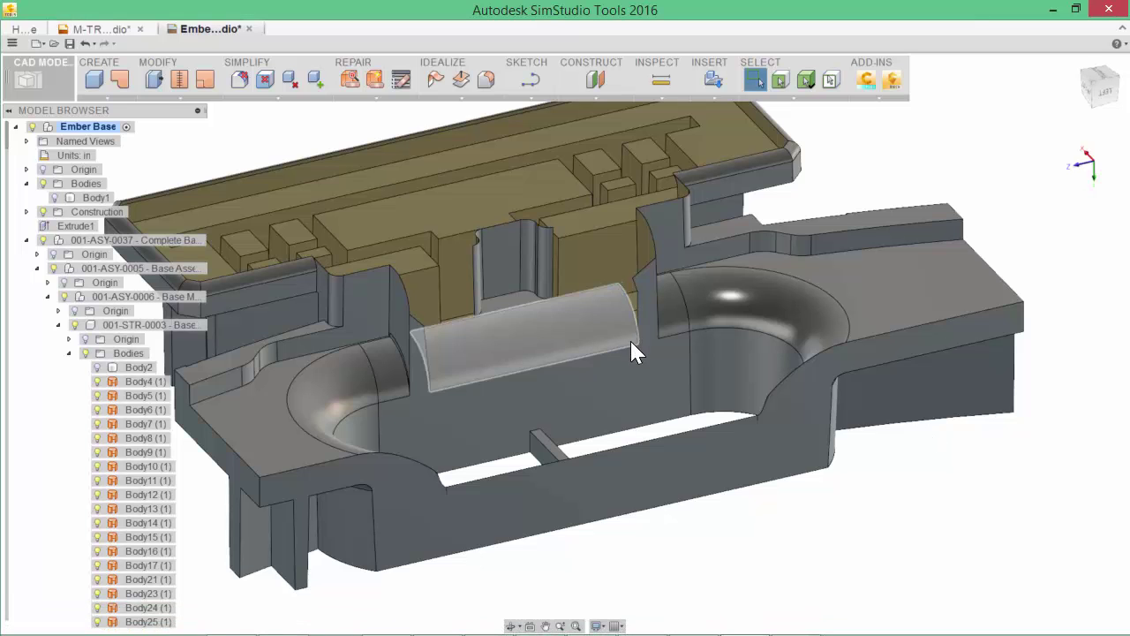
Step: Delete the flat slot wall below the central curved face, including its two upright strips
{"action": "middle_click_drag", "start_coordinate": [599, 373], "coordinate": [516, 317], "text": "shift"}
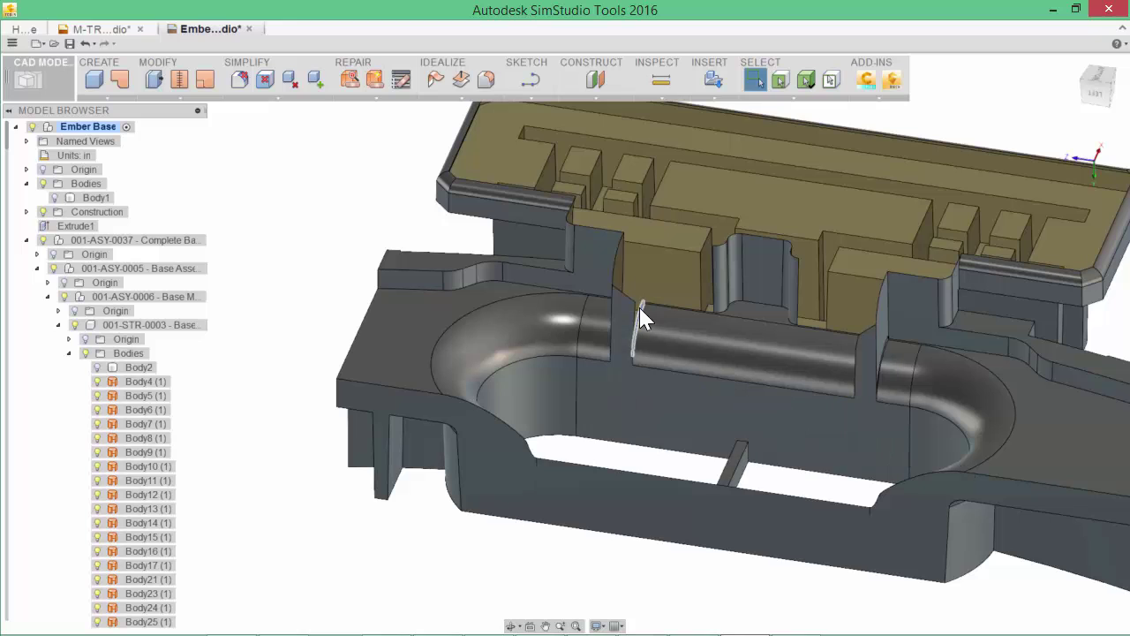
{"action": "scroll", "coordinate": [638, 329], "scroll_direction": "up", "scroll_amount": 4}
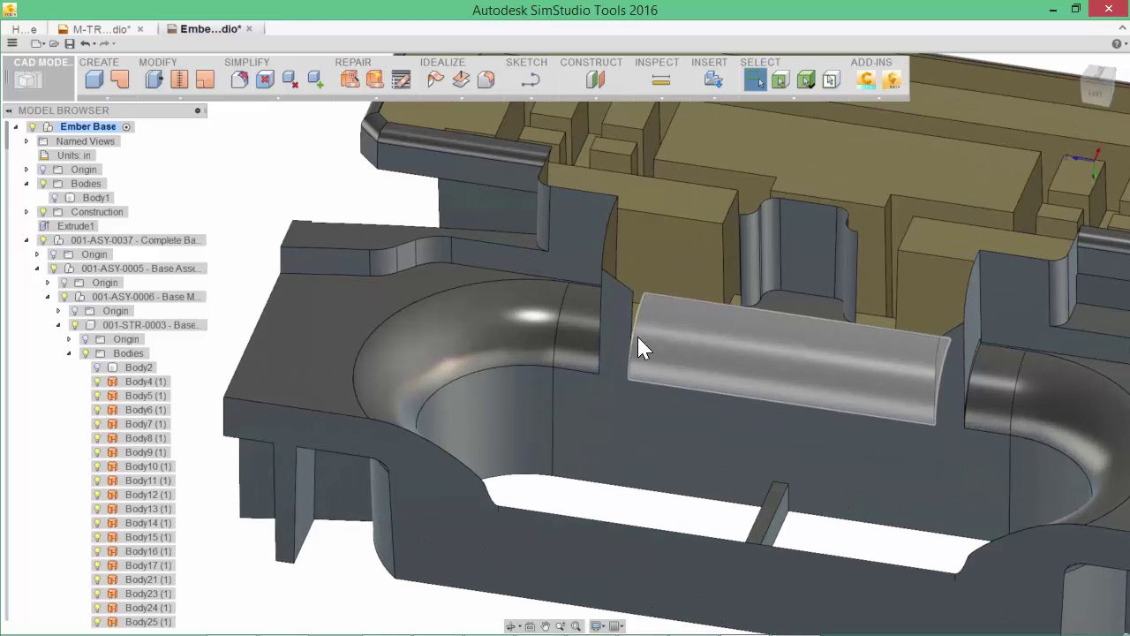
{"action": "left_click", "coordinate": [935, 575]}
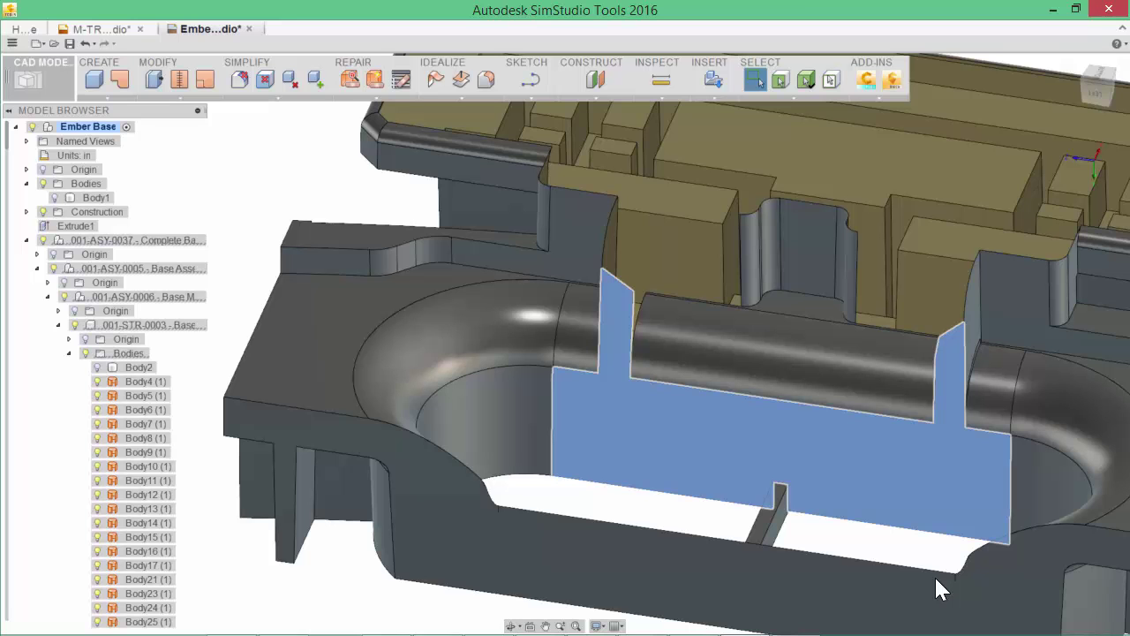
{"action": "key", "text": "Delete"}
Step: Stitch the upright wall at one end of the central curved face to the thin curved sliver along its lower edge
{"action": "scroll", "coordinate": [786, 344], "scroll_direction": "down", "scroll_amount": 3}
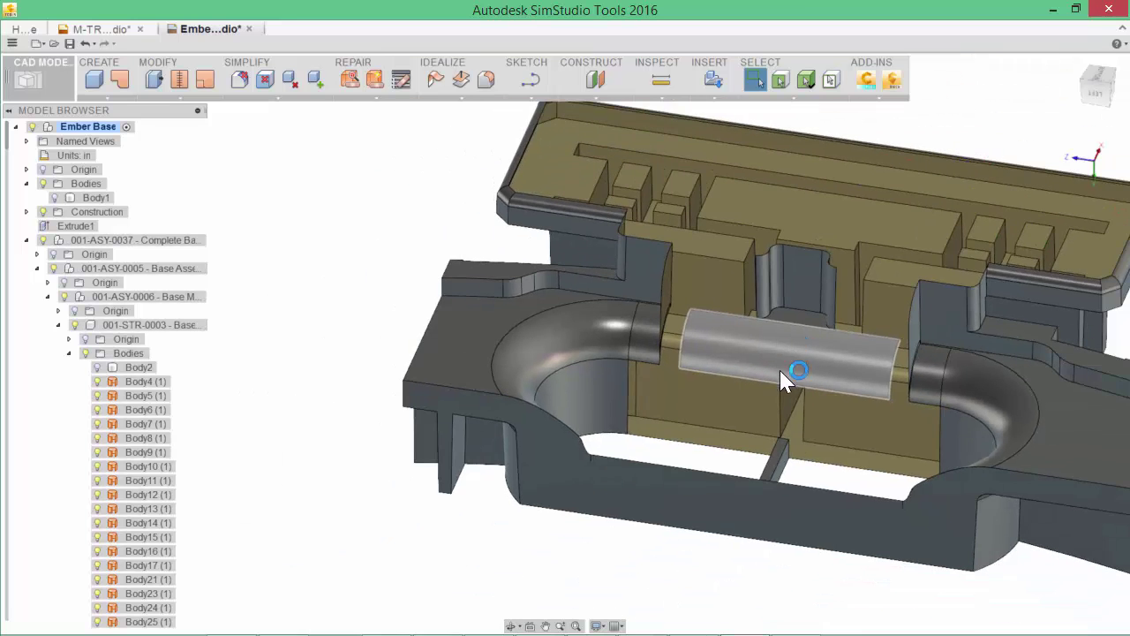
{"action": "middle_click_drag", "start_coordinate": [769, 375], "coordinate": [552, 378]}
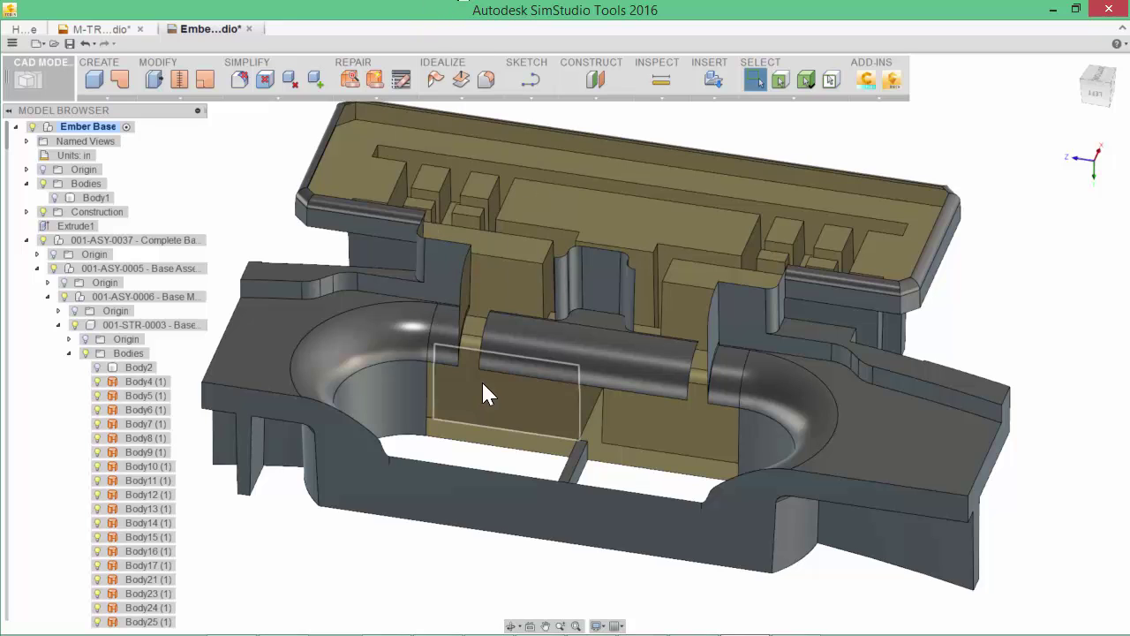
{"action": "middle_click_drag", "start_coordinate": [482, 382], "coordinate": [462, 373]}
{"action": "scroll", "coordinate": [463, 372], "scroll_direction": "up", "scroll_amount": 6}
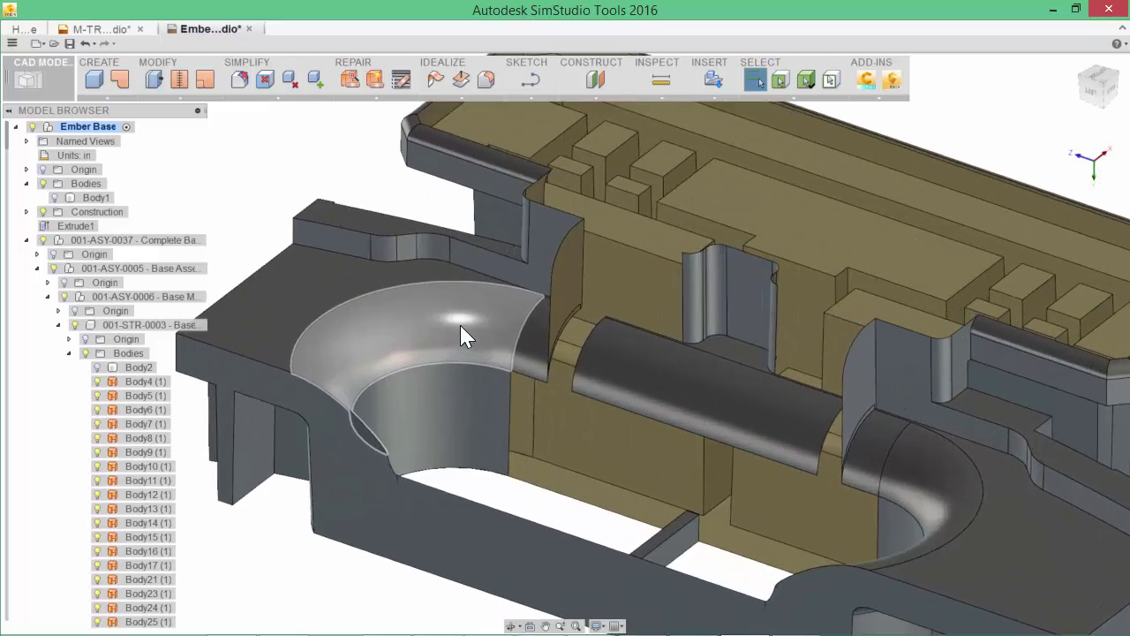
{"action": "scroll", "coordinate": [563, 311], "scroll_direction": "up", "scroll_amount": 2}
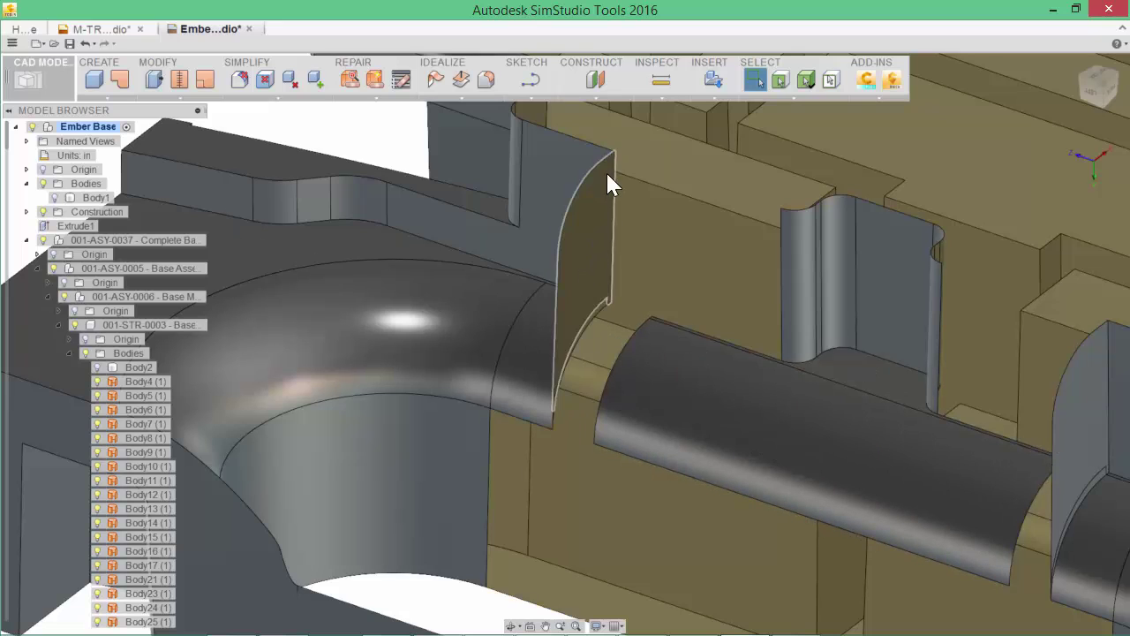
{"action": "left_click", "coordinate": [602, 318]}
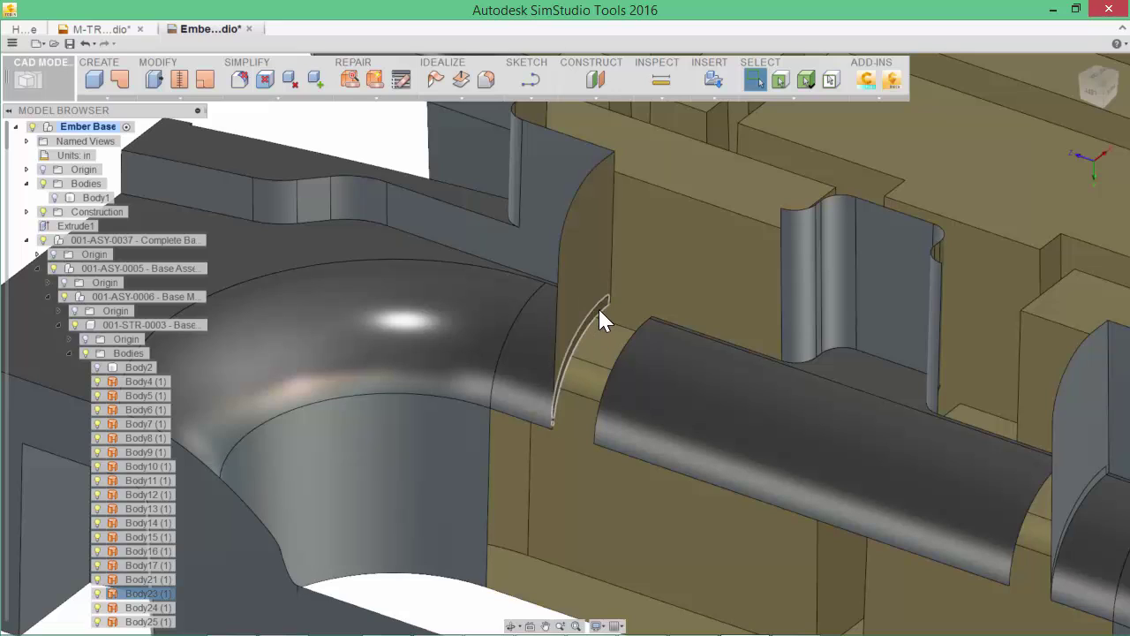
{"action": "key", "text": "Delete"}
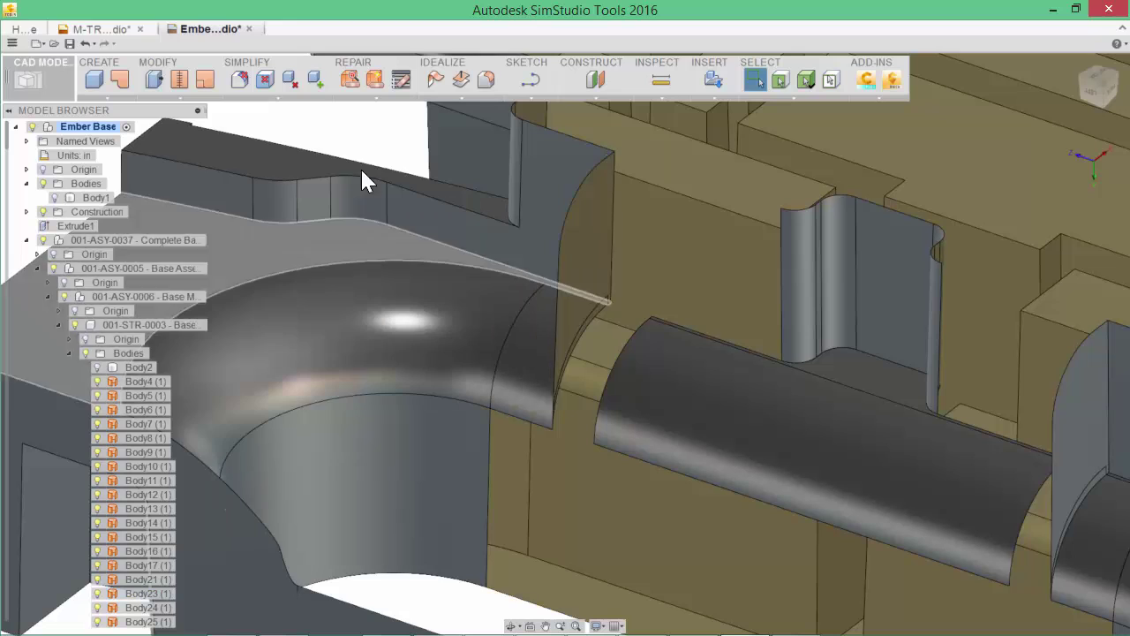
{"action": "left_click", "coordinate": [179, 79]}
{"action": "left_click", "coordinate": [598, 313]}
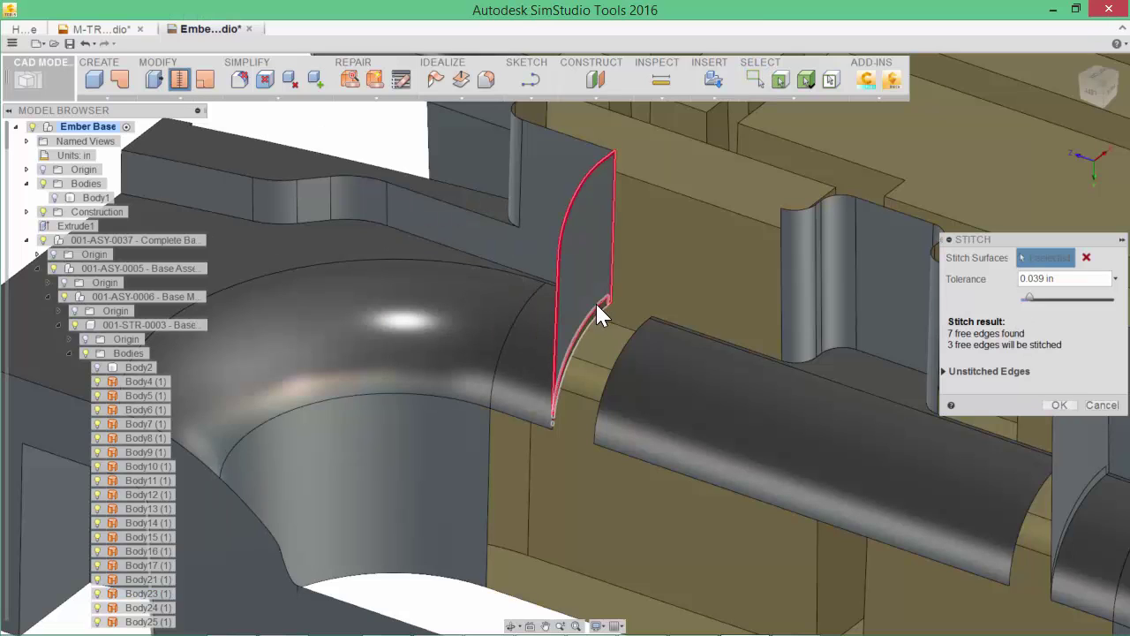
{"action": "left_click", "coordinate": [598, 303]}
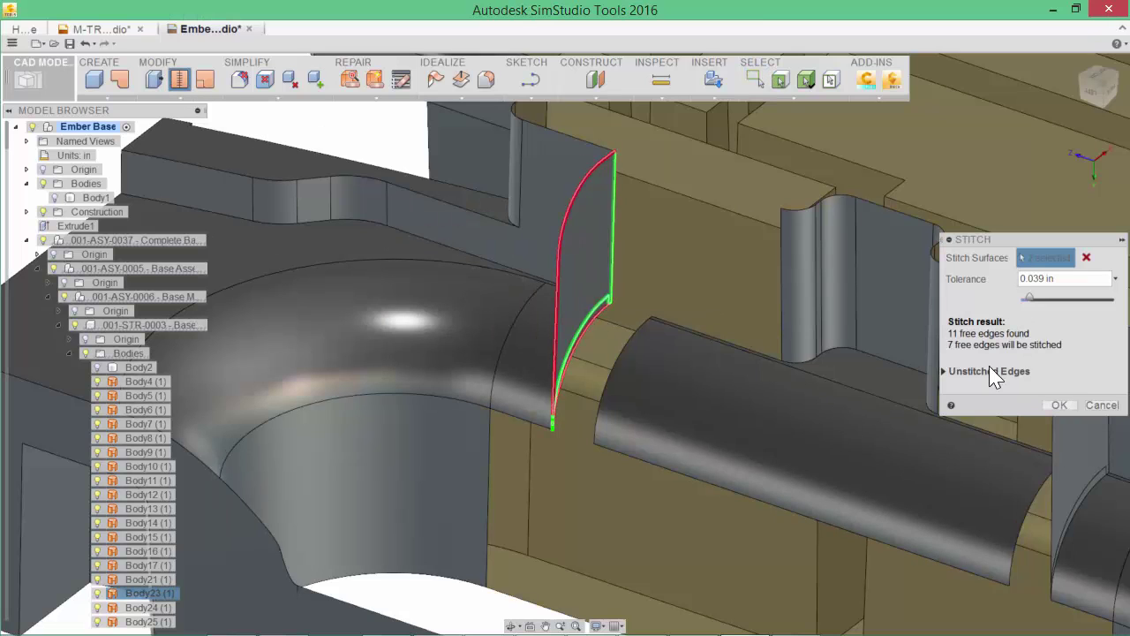
{"action": "left_click", "coordinate": [1059, 406]}
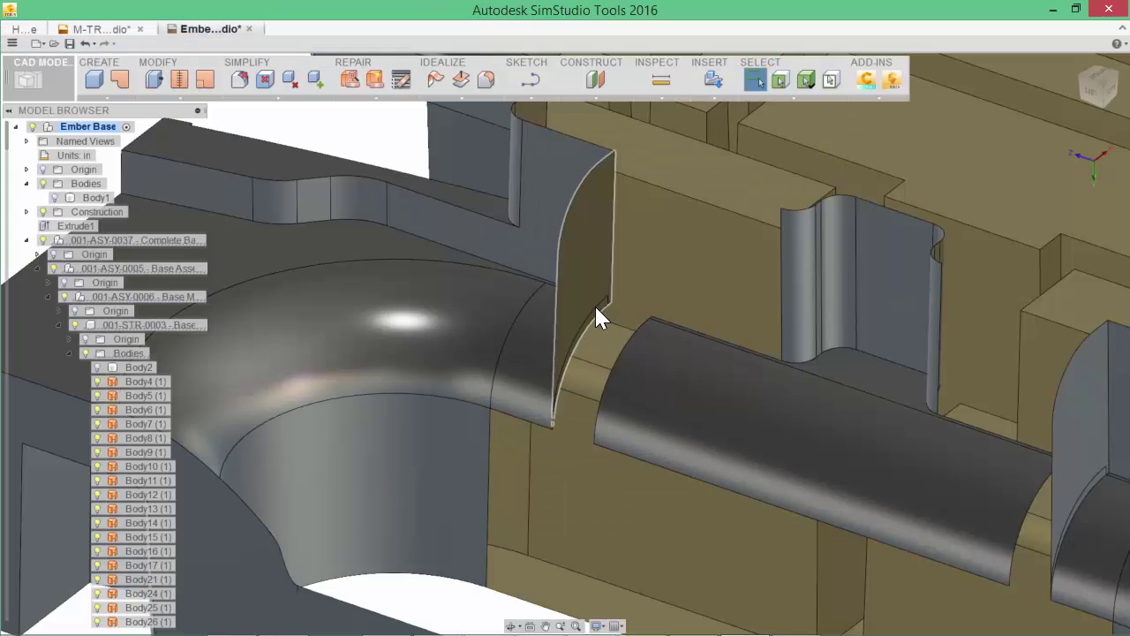
Step: Merge the stitched upright wall and its thin curved sliver into a single face
{"action": "left_click", "coordinate": [205, 79]}
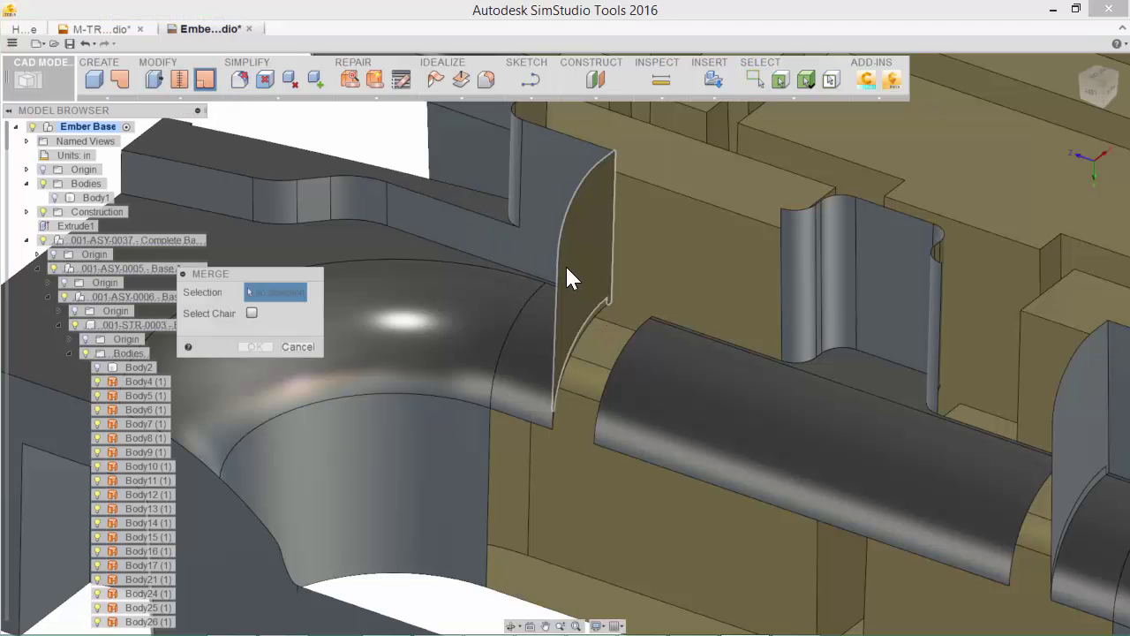
{"action": "left_click", "coordinate": [592, 314]}
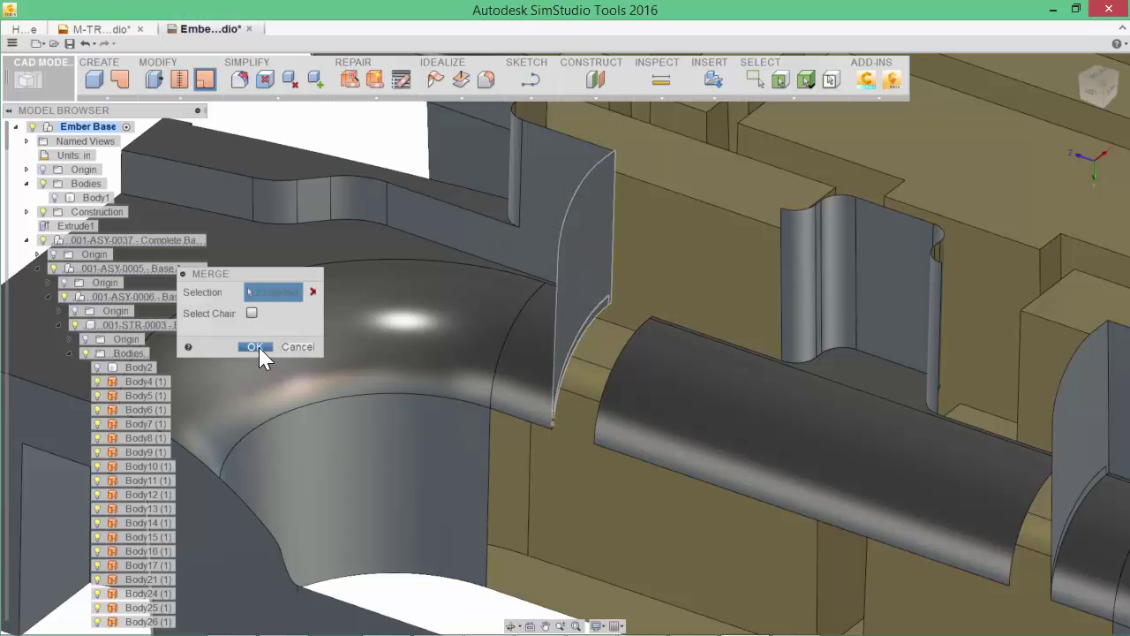
{"action": "left_click", "coordinate": [256, 346]}
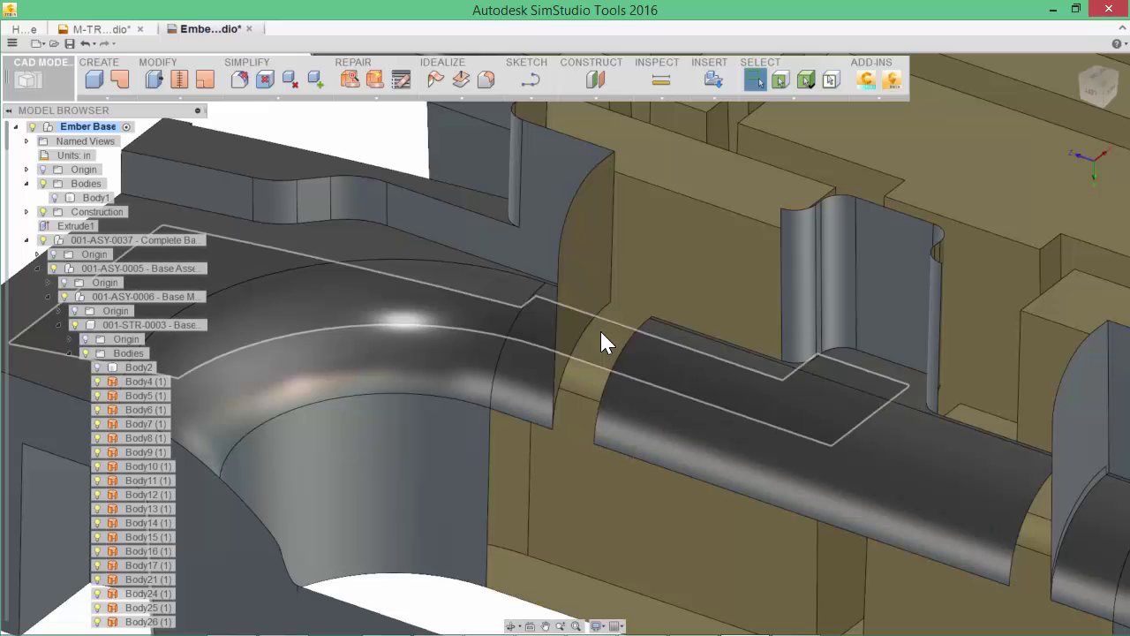
Step: Stitch the upright wall at the opposite end of the central curved face to its adjoining thin curved sliver
{"action": "middle_click_drag", "start_coordinate": [783, 396], "coordinate": [557, 294]}
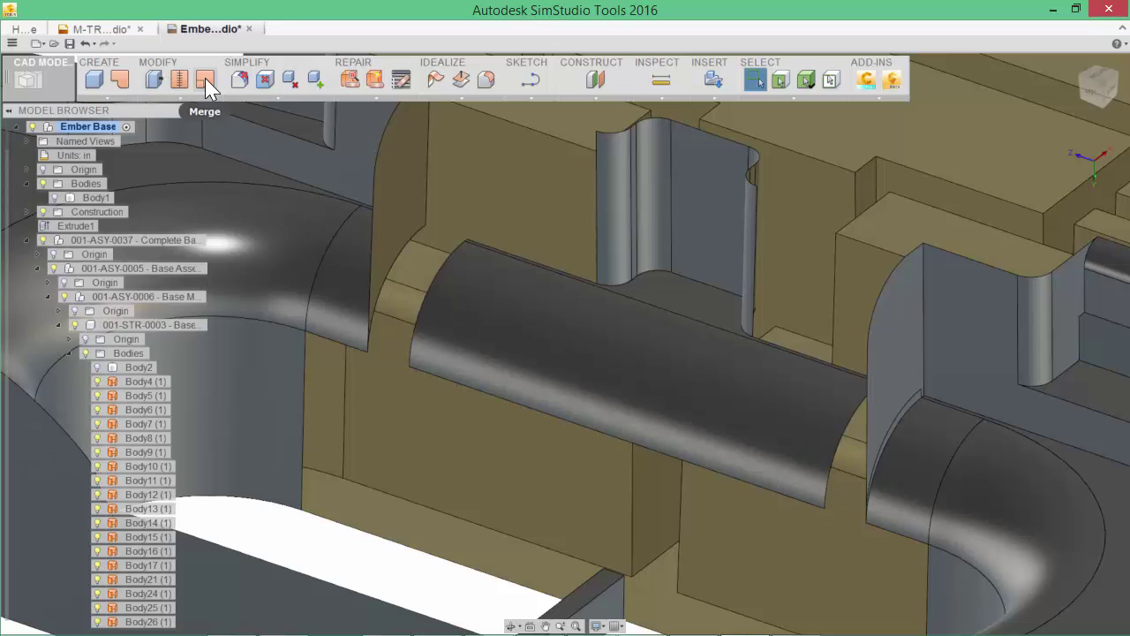
{"action": "left_click", "coordinate": [179, 80]}
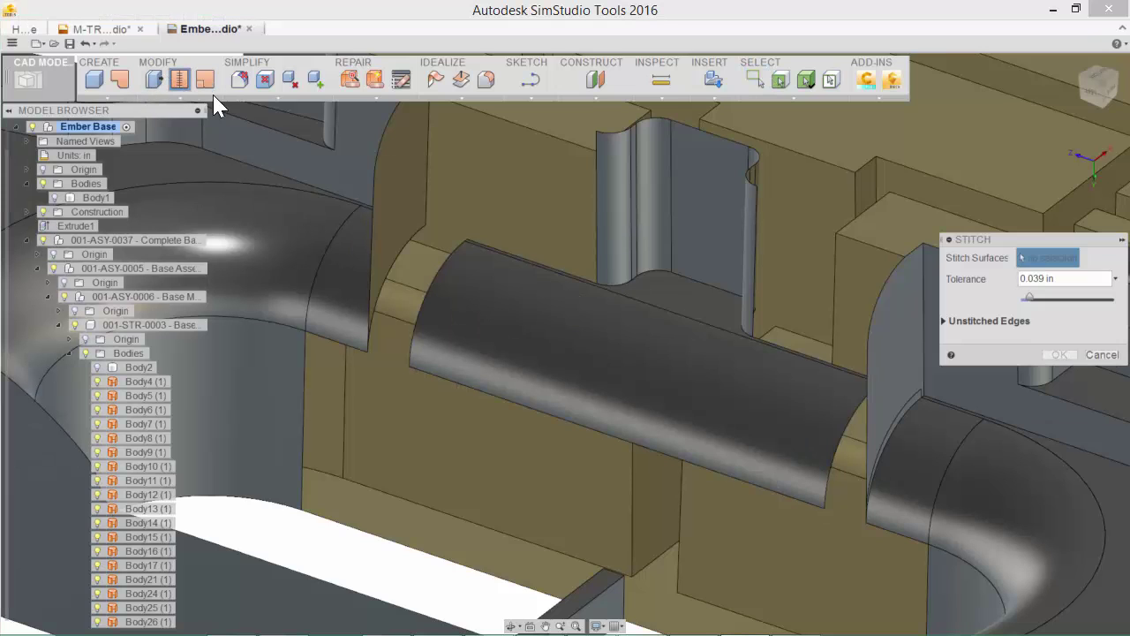
{"action": "left_click", "coordinate": [887, 381]}
{"action": "left_click", "coordinate": [888, 433]}
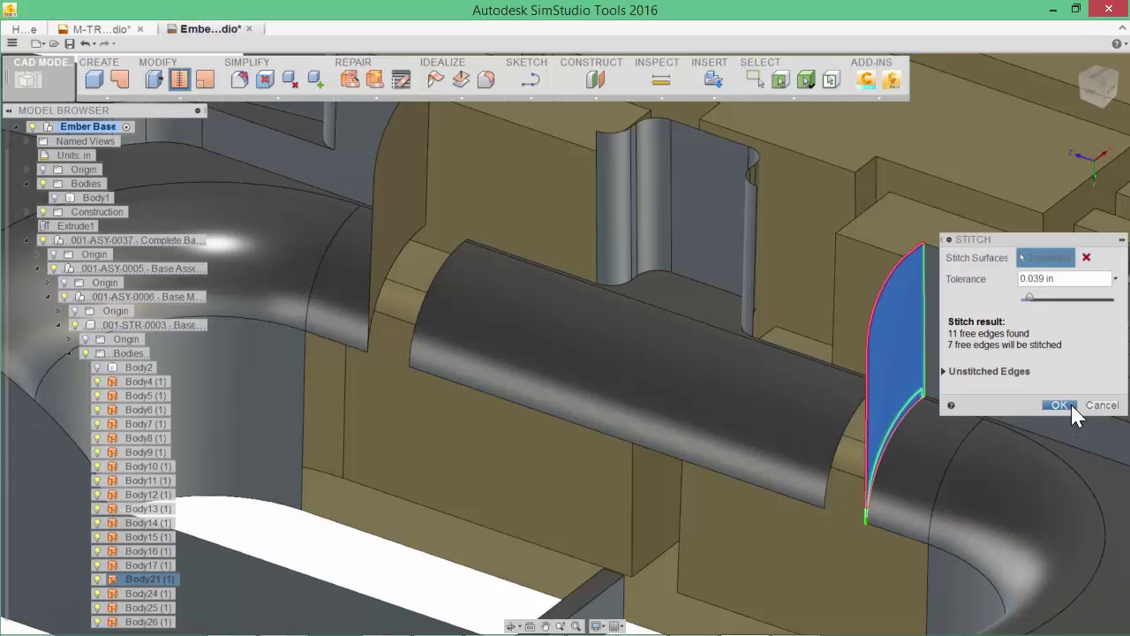
{"action": "left_click", "coordinate": [1060, 406]}
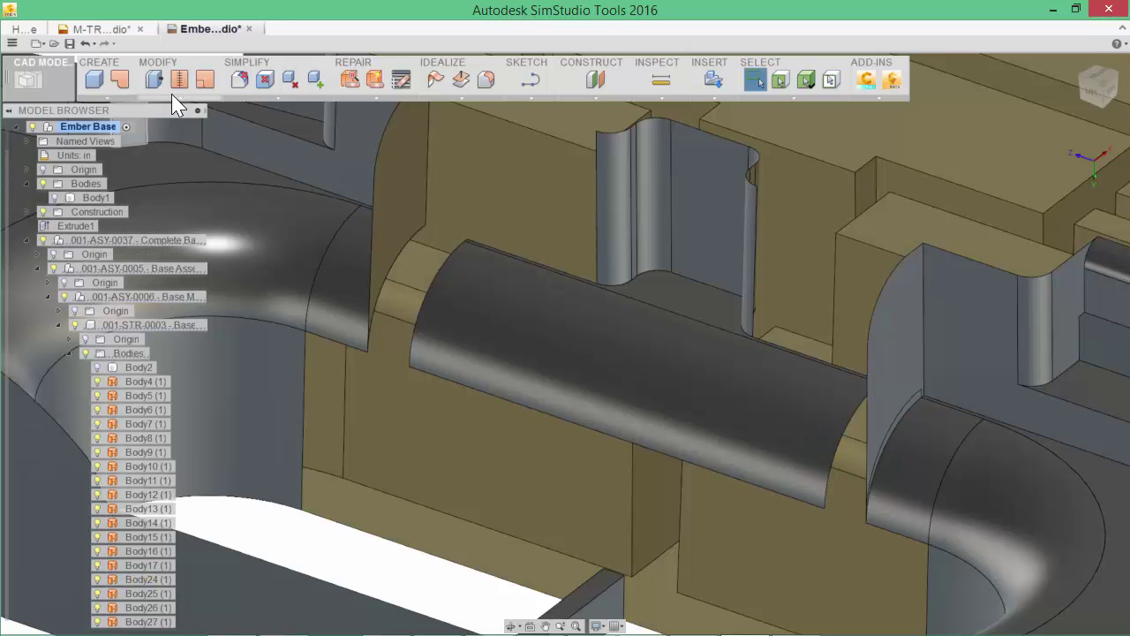
Step: Merge the opposite end's upright wall and curved sliver into one face
{"action": "left_click", "coordinate": [204, 78]}
{"action": "left_click", "coordinate": [915, 403]}
{"action": "left_click", "coordinate": [911, 408]}
{"action": "left_click", "coordinate": [256, 348]}
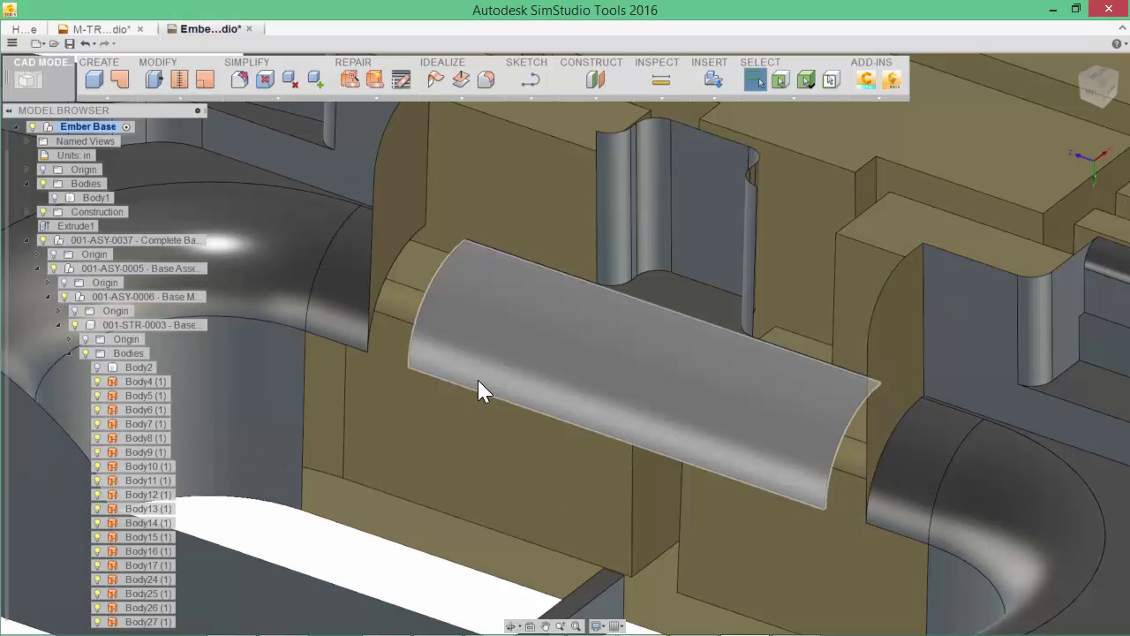
Step: Locate the first merged end wall in the model browser and copy its body, Body195
{"action": "middle_click_drag", "start_coordinate": [458, 379], "coordinate": [472, 416]}
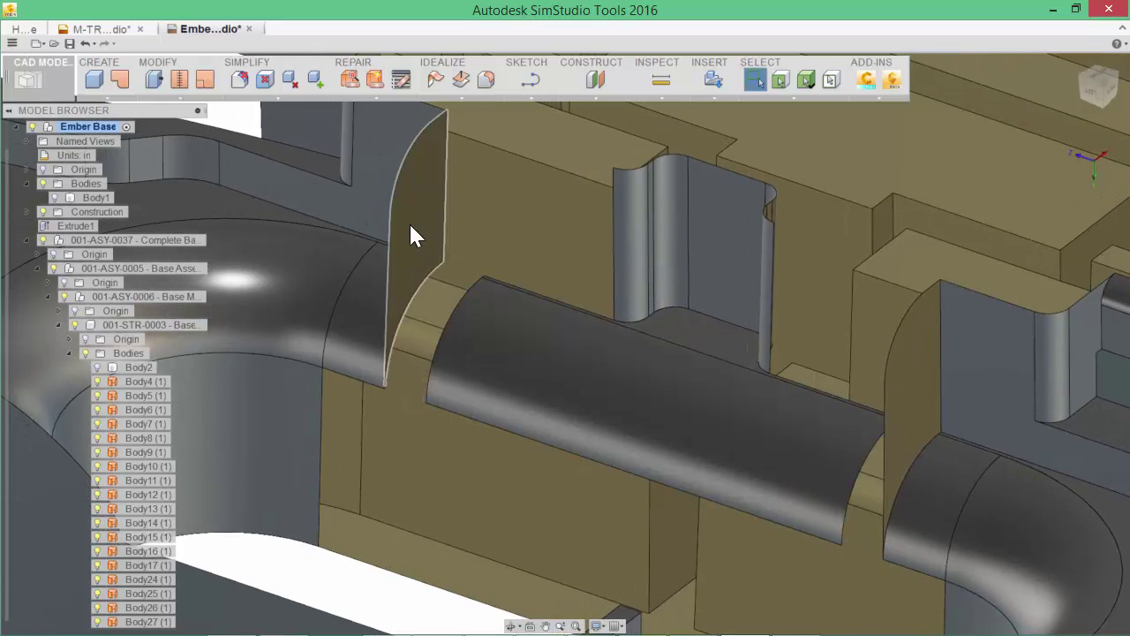
{"action": "right_click", "coordinate": [426, 232]}
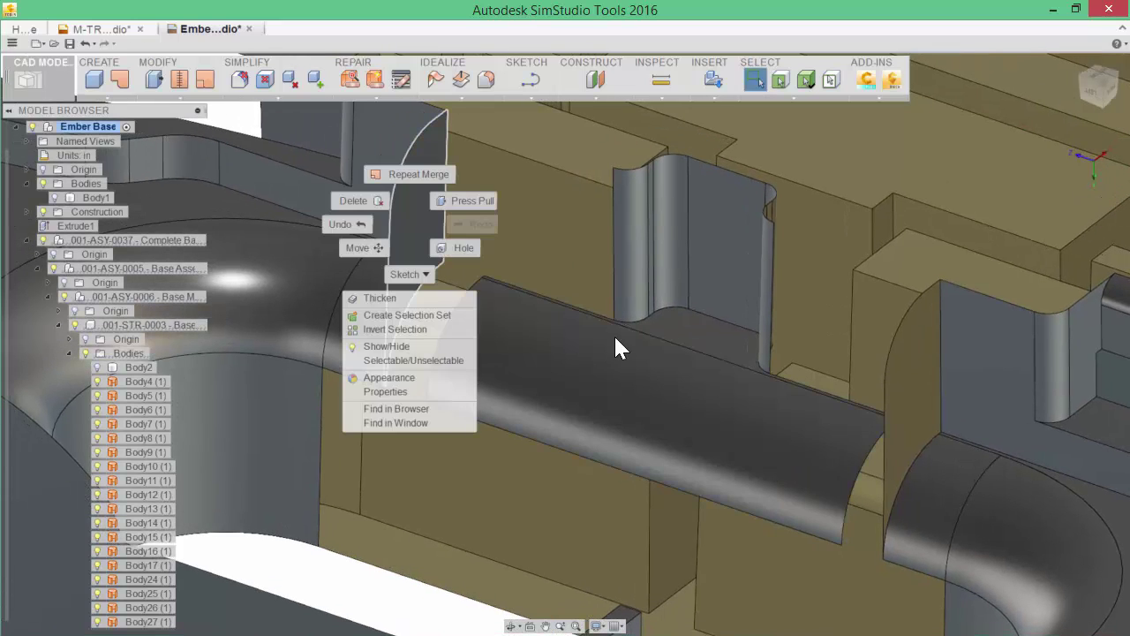
{"action": "left_click", "coordinate": [433, 410]}
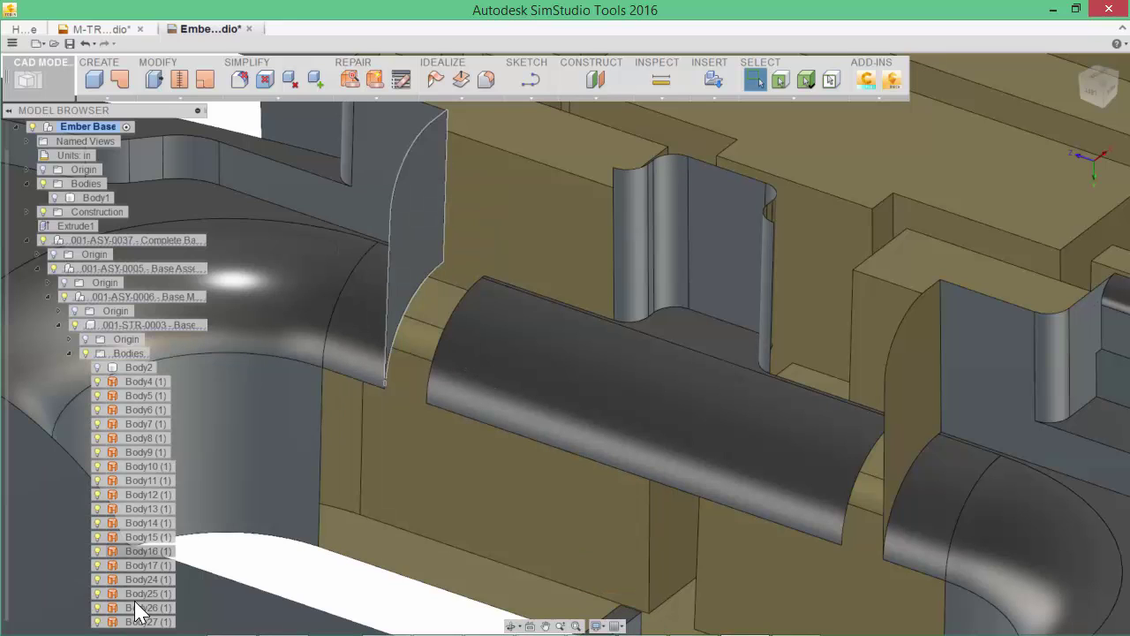
{"action": "scroll", "coordinate": [139, 553], "scroll_direction": "down", "scroll_amount": 10}
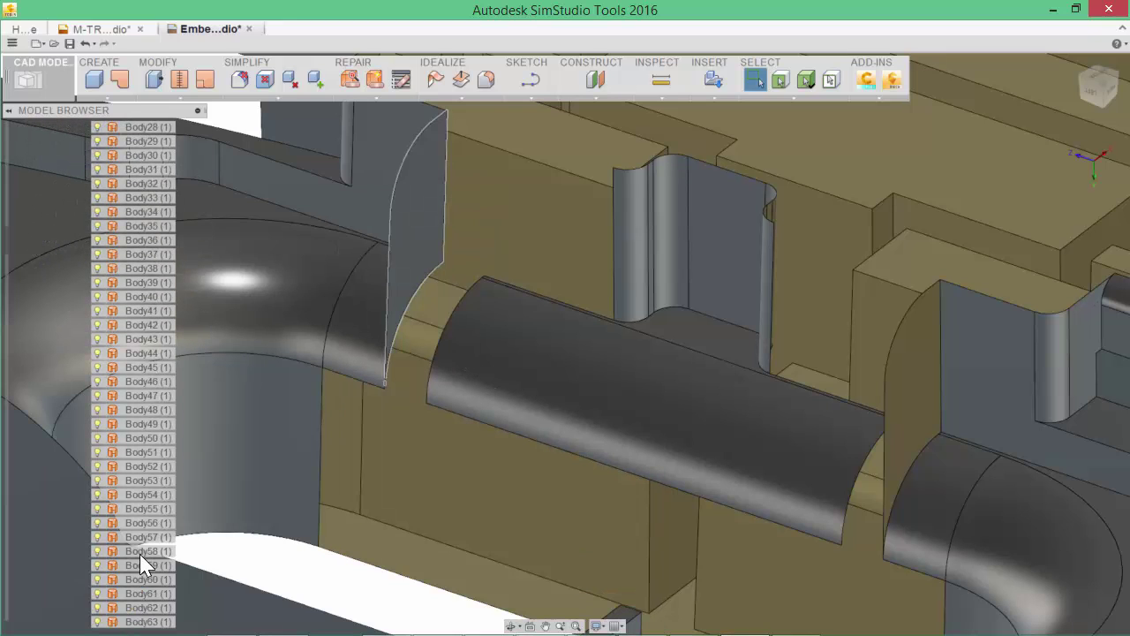
{"action": "scroll", "coordinate": [139, 555], "scroll_direction": "down", "scroll_amount": 20}
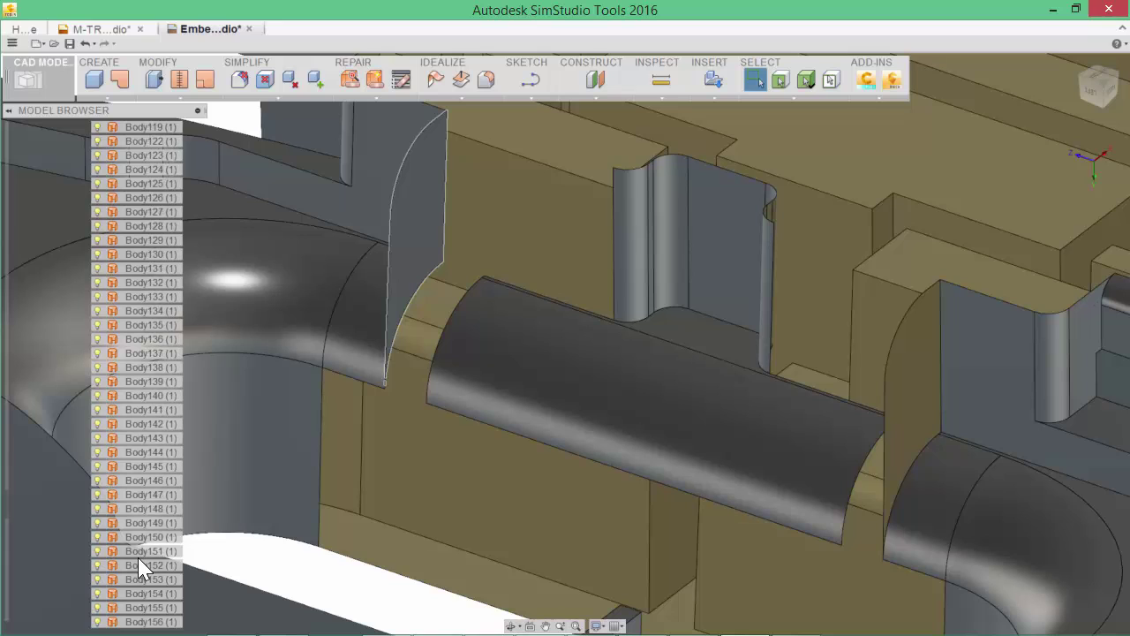
{"action": "scroll", "coordinate": [138, 557], "scroll_direction": "down", "scroll_amount": 12}
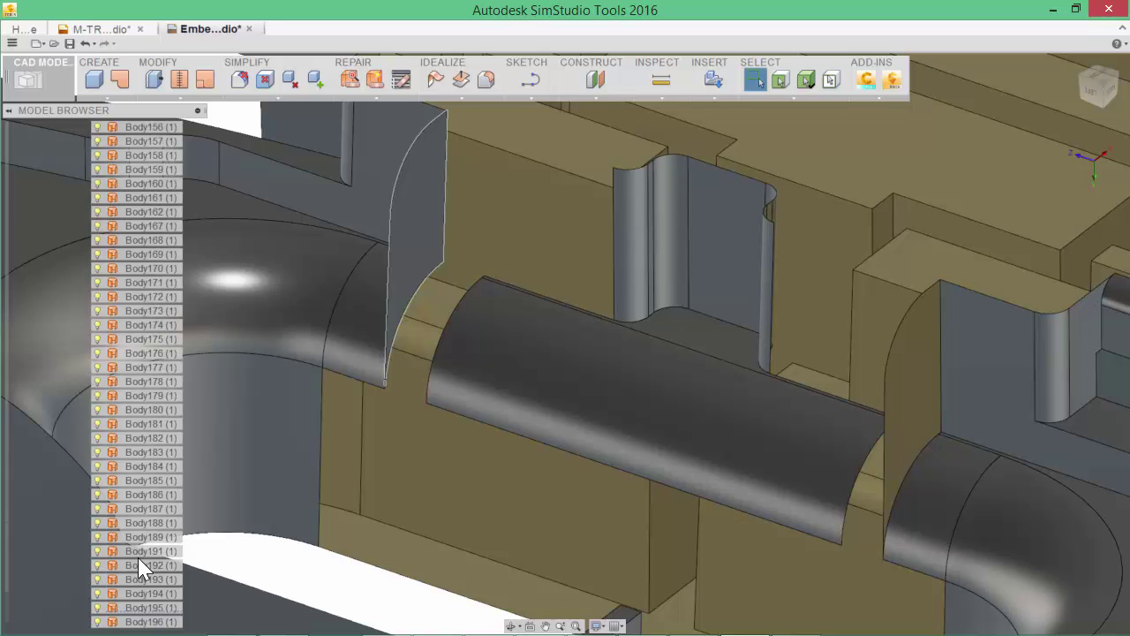
{"action": "left_click", "coordinate": [146, 607]}
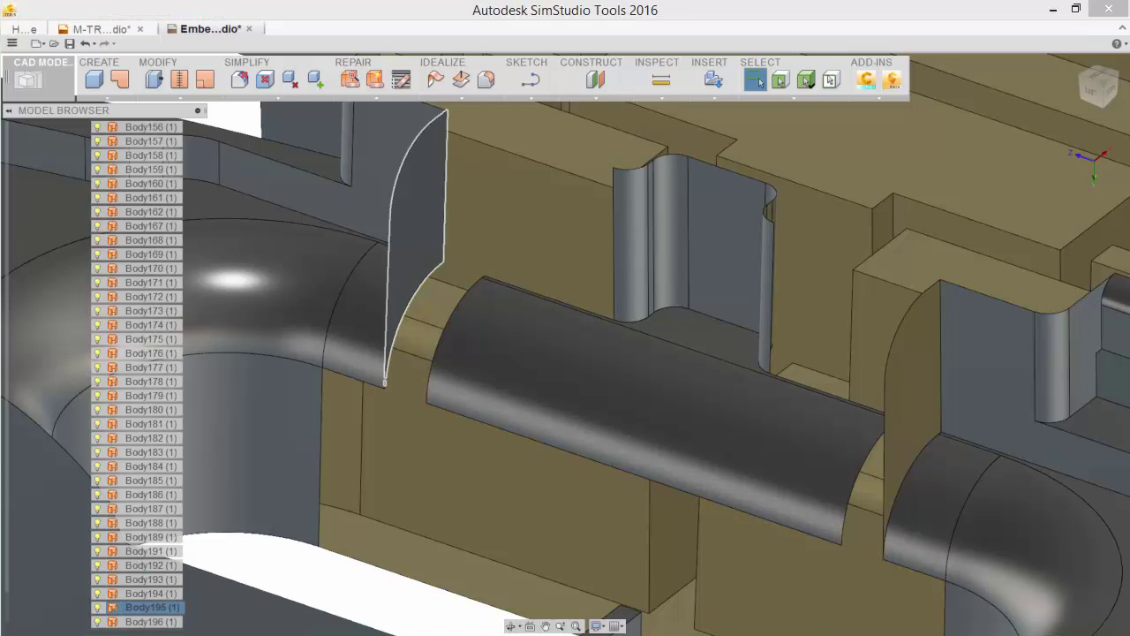
{"action": "right_click", "coordinate": [161, 608]}
{"action": "left_click", "coordinate": [201, 592]}
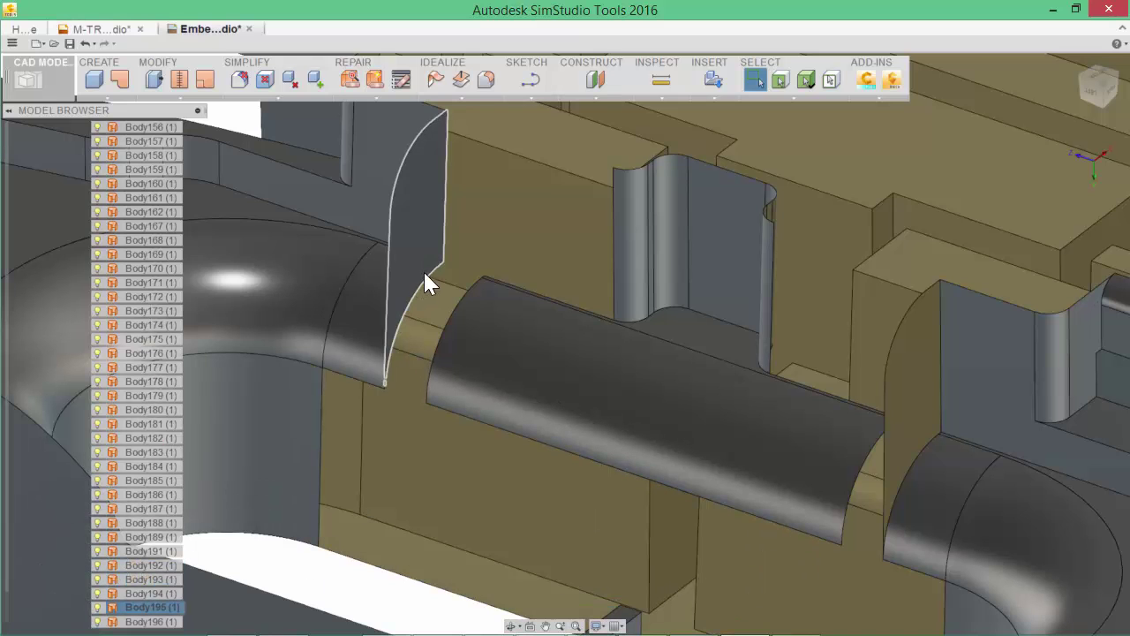
Step: Paste a copy of the end wall and shift it -0.05 in along Z towards the central curved face
{"action": "right_click", "coordinate": [422, 246]}
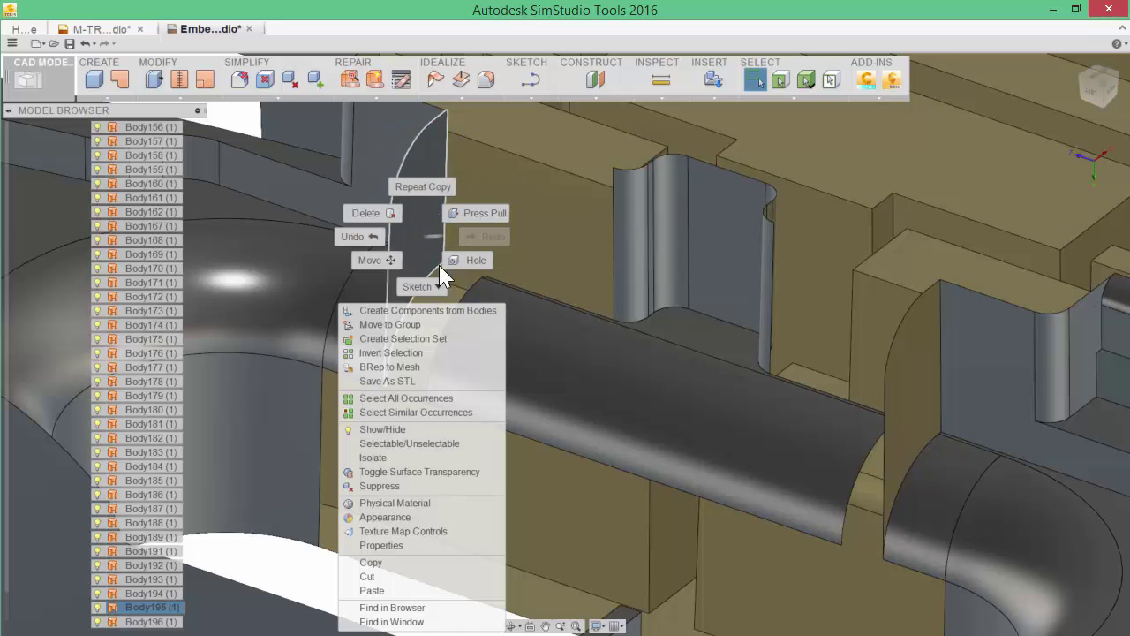
{"action": "left_click", "coordinate": [396, 591]}
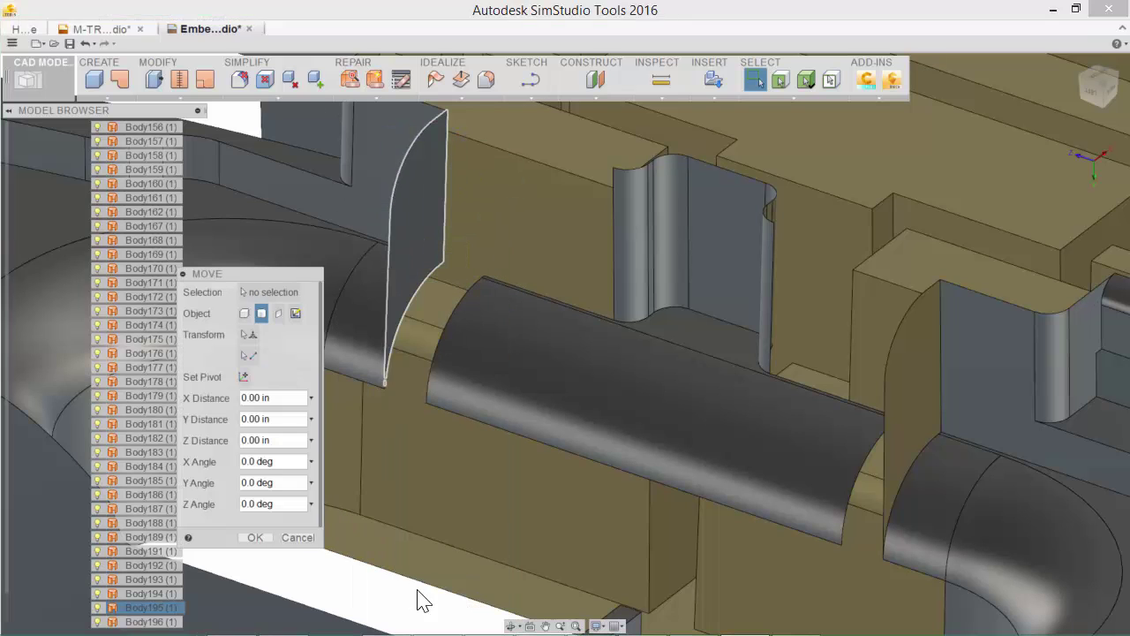
{"action": "left_click_drag", "start_coordinate": [330, 148], "coordinate": [356, 157]}
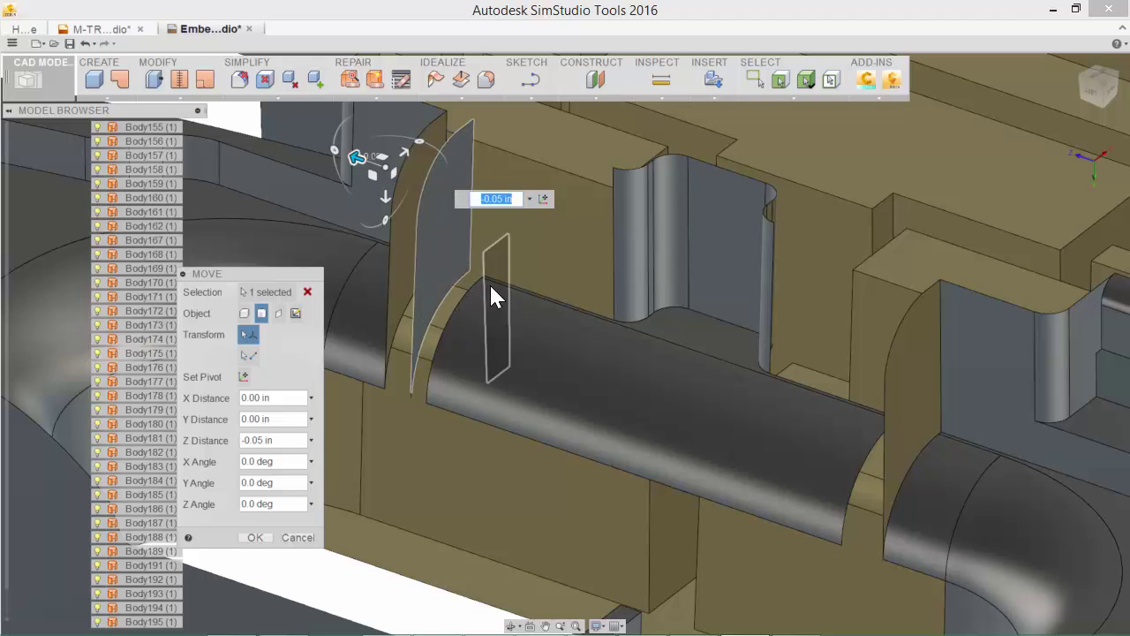
Step: Set the move pivot on the pasted wall's corner where its upright edge meets its lower curved edge
{"action": "left_click", "coordinate": [245, 376]}
{"action": "left_click", "coordinate": [432, 327]}
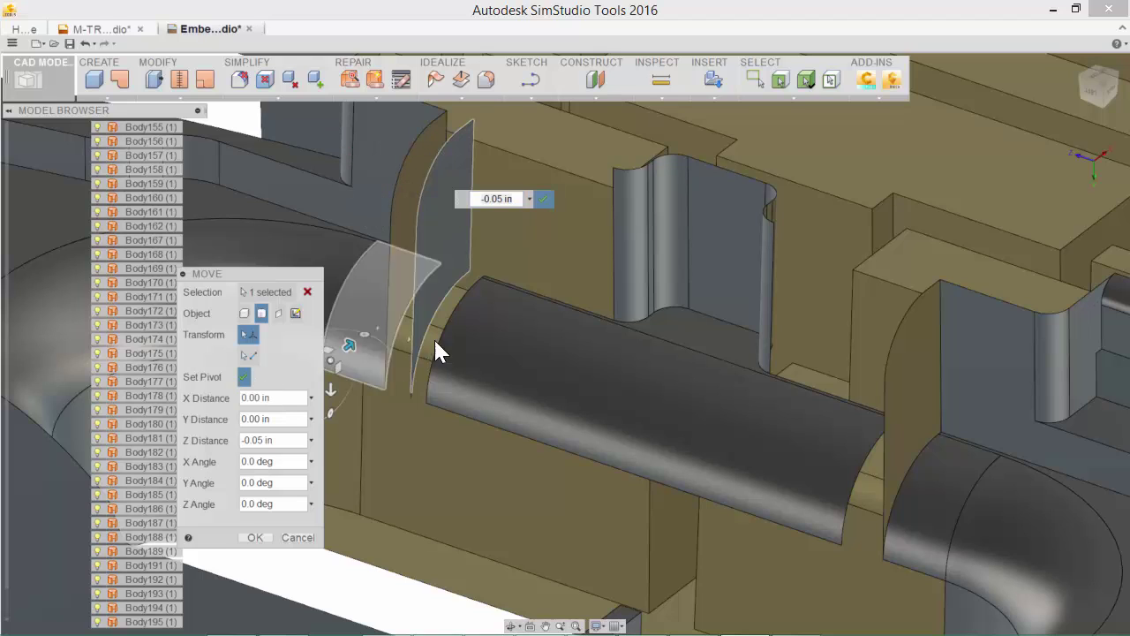
{"action": "left_click", "coordinate": [463, 268]}
{"action": "scroll", "coordinate": [469, 269], "scroll_direction": "up", "scroll_amount": 2}
{"action": "scroll", "coordinate": [469, 269], "scroll_direction": "up", "scroll_amount": 4}
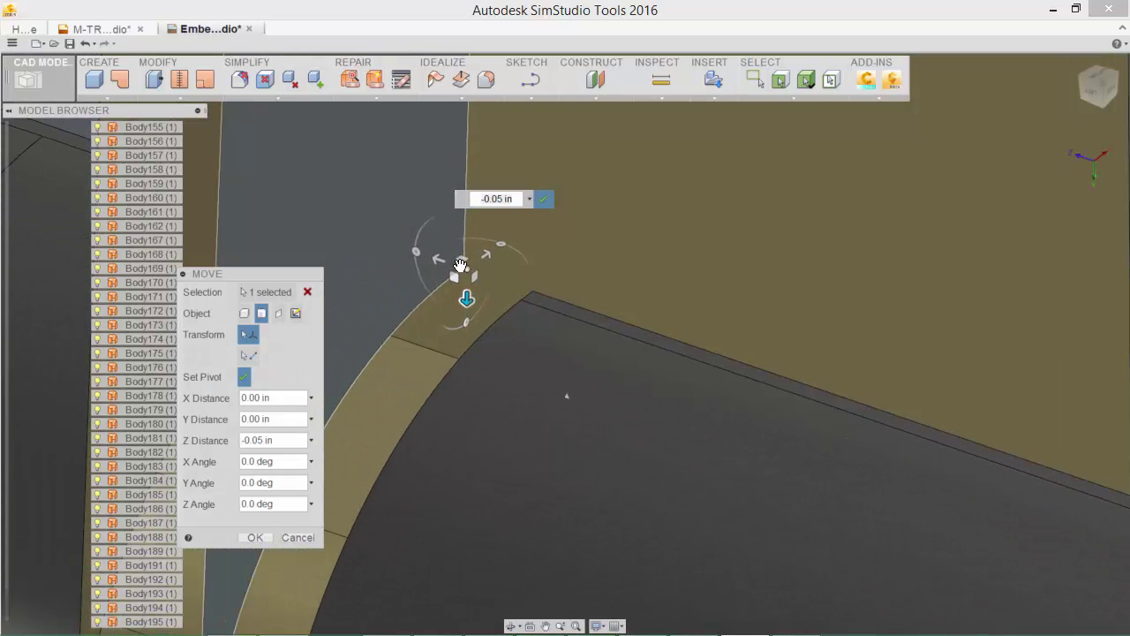
{"action": "left_click", "coordinate": [461, 263]}
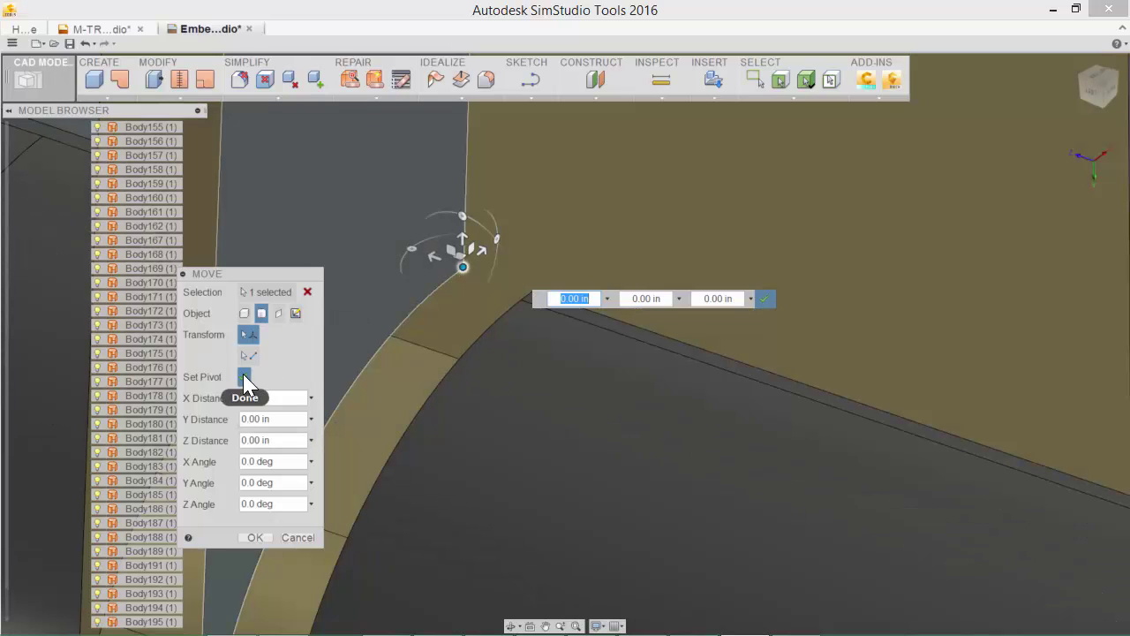
{"action": "left_click", "coordinate": [244, 380]}
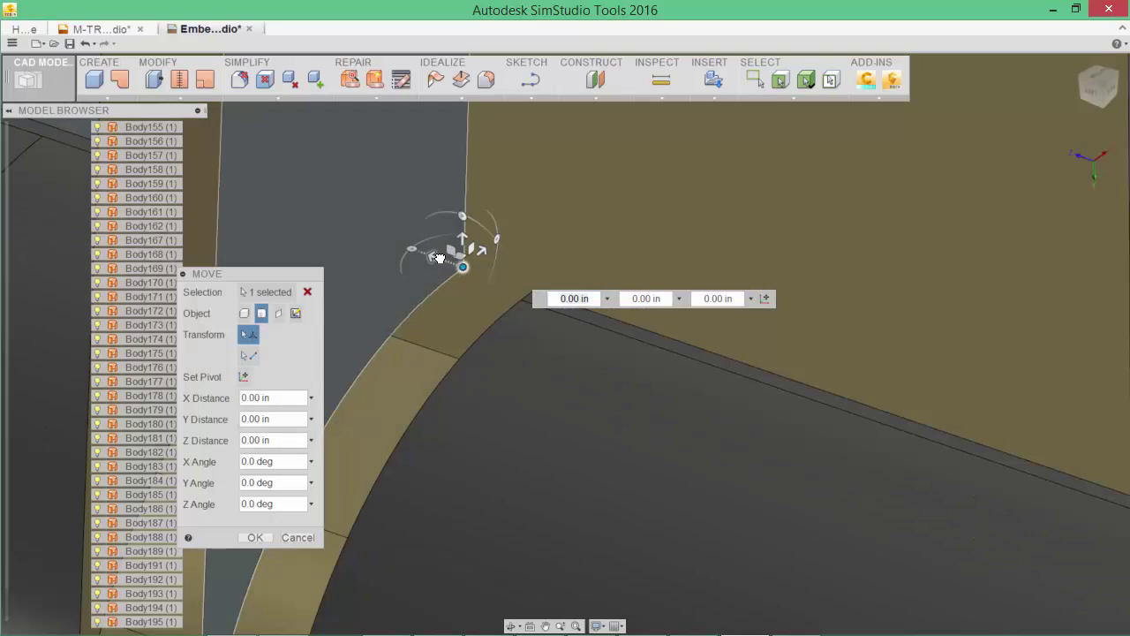
Step: Move the pasted wall by a Y distance of -0.029 in so its pivot corner meets the central curved face's end corner
{"action": "left_click_drag", "start_coordinate": [439, 257], "coordinate": [477, 268]}
{"action": "left_click_drag", "start_coordinate": [541, 297], "coordinate": [802, 436]}
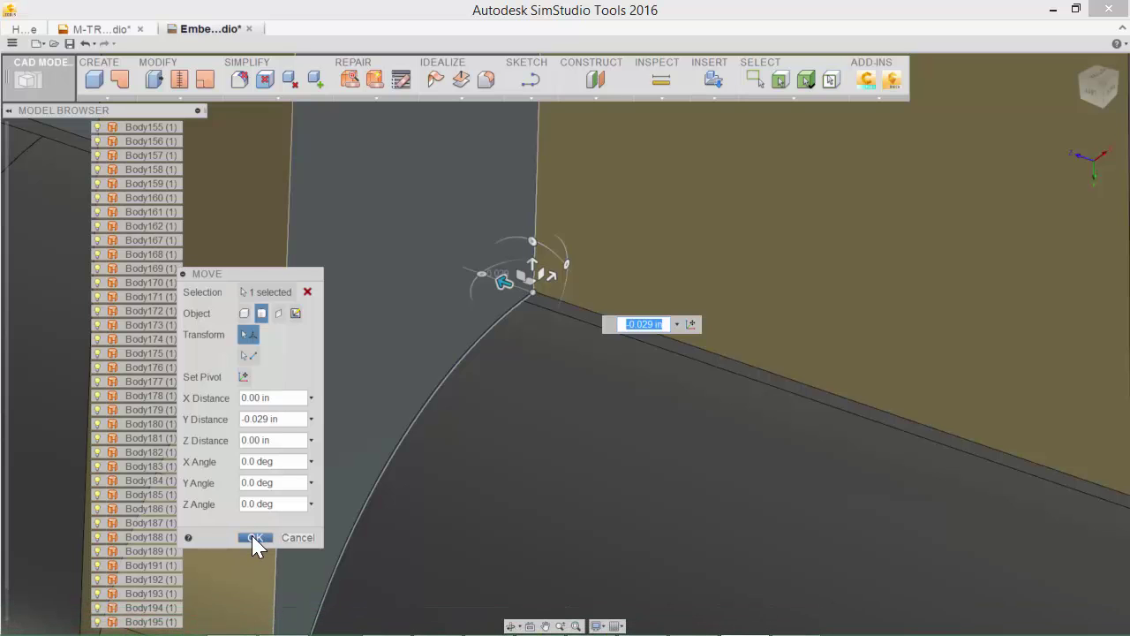
{"action": "left_click", "coordinate": [255, 538]}
Step: Locate the end wall at the other end of the central curved face in the model browser and copy its body, Body196
{"action": "scroll", "coordinate": [456, 506], "scroll_direction": "down", "scroll_amount": 6}
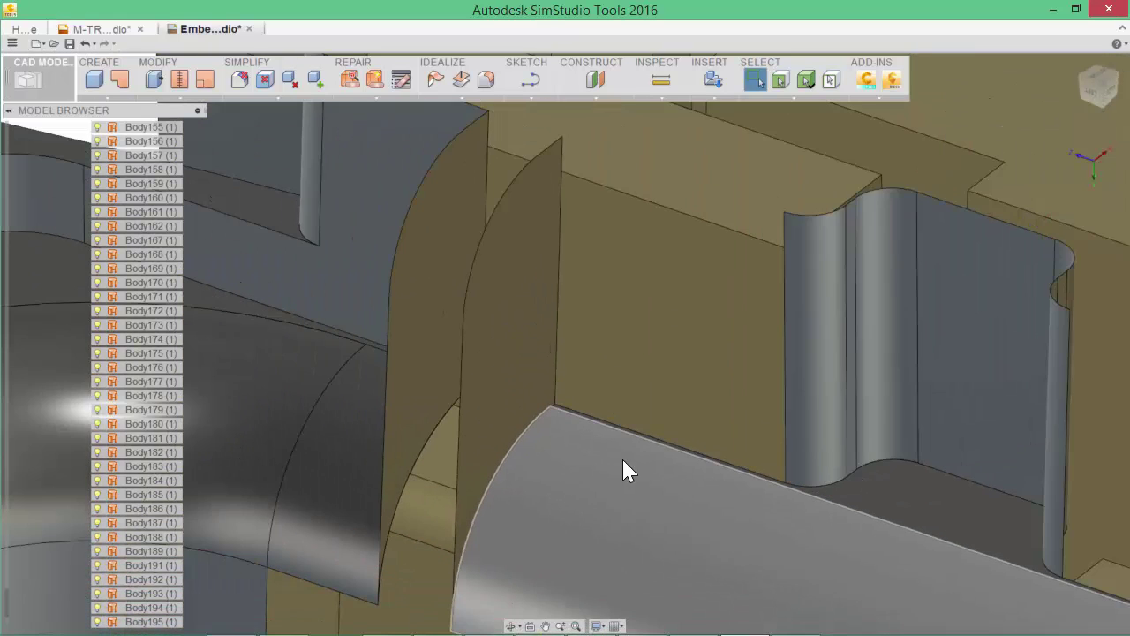
{"action": "middle_click_drag", "start_coordinate": [586, 423], "coordinate": [424, 308]}
{"action": "scroll", "coordinate": [482, 349], "scroll_direction": "down", "scroll_amount": 2}
{"action": "middle_click_drag", "start_coordinate": [624, 399], "coordinate": [437, 370]}
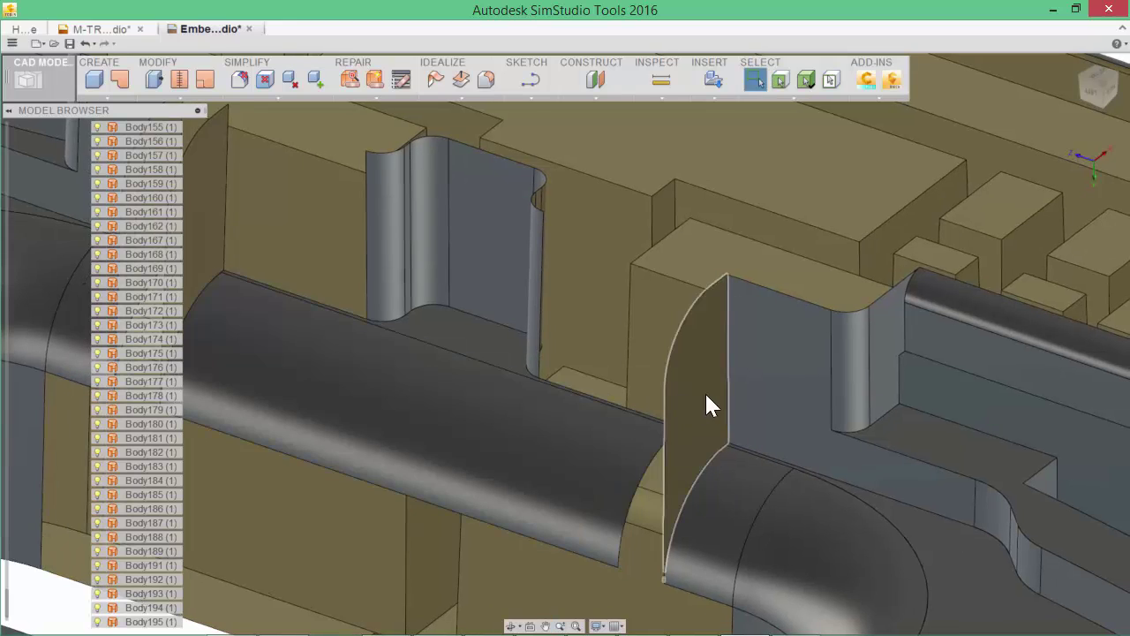
{"action": "left_click", "coordinate": [689, 388]}
{"action": "right_click", "coordinate": [688, 389]}
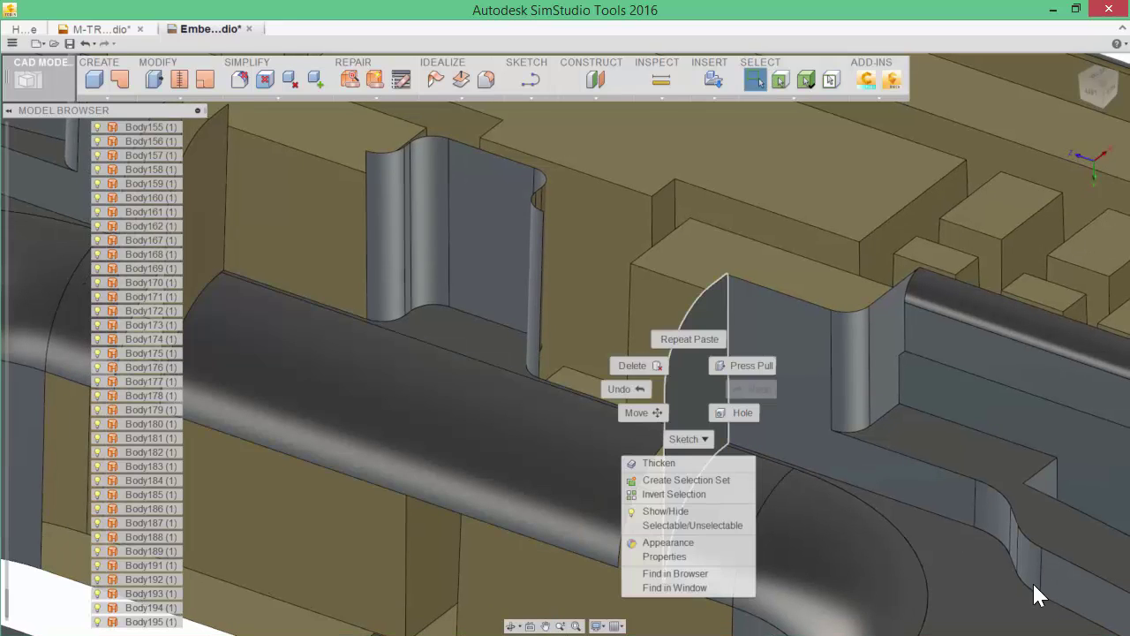
{"action": "left_click", "coordinate": [676, 574]}
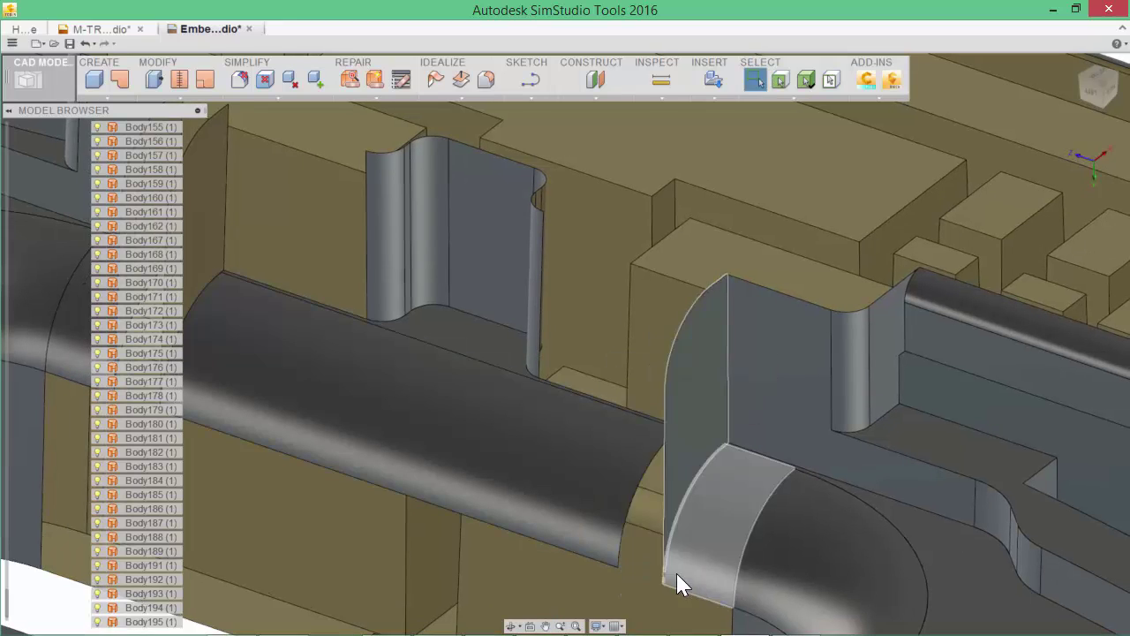
{"action": "left_click", "coordinate": [78, 613]}
{"action": "scroll", "coordinate": [152, 618], "scroll_direction": "down", "scroll_amount": 1}
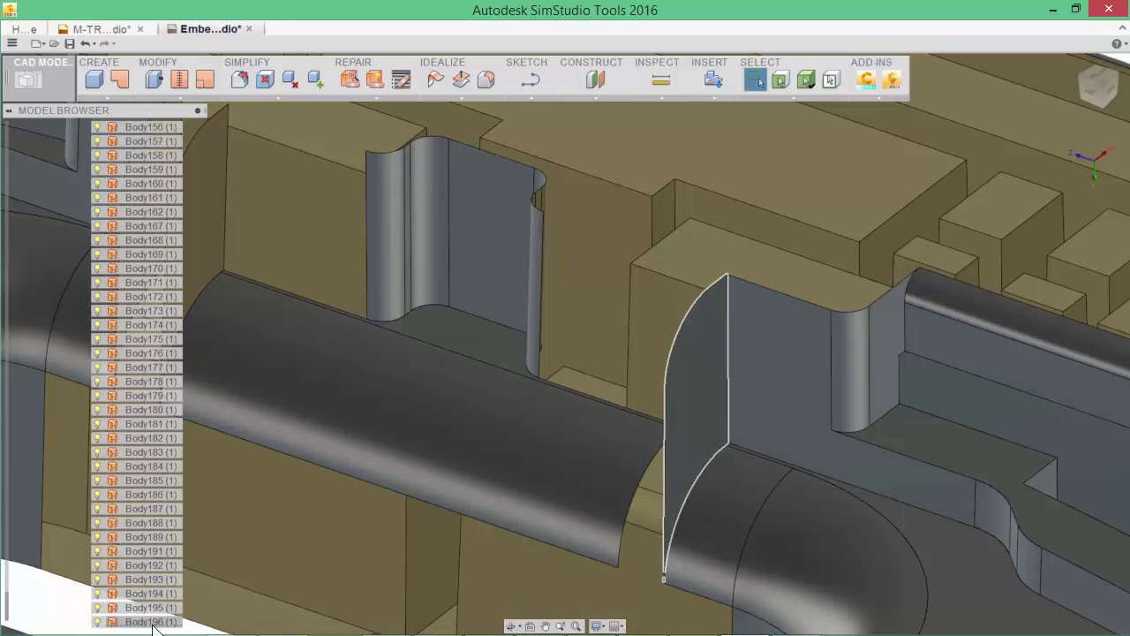
{"action": "right_click", "coordinate": [156, 622]}
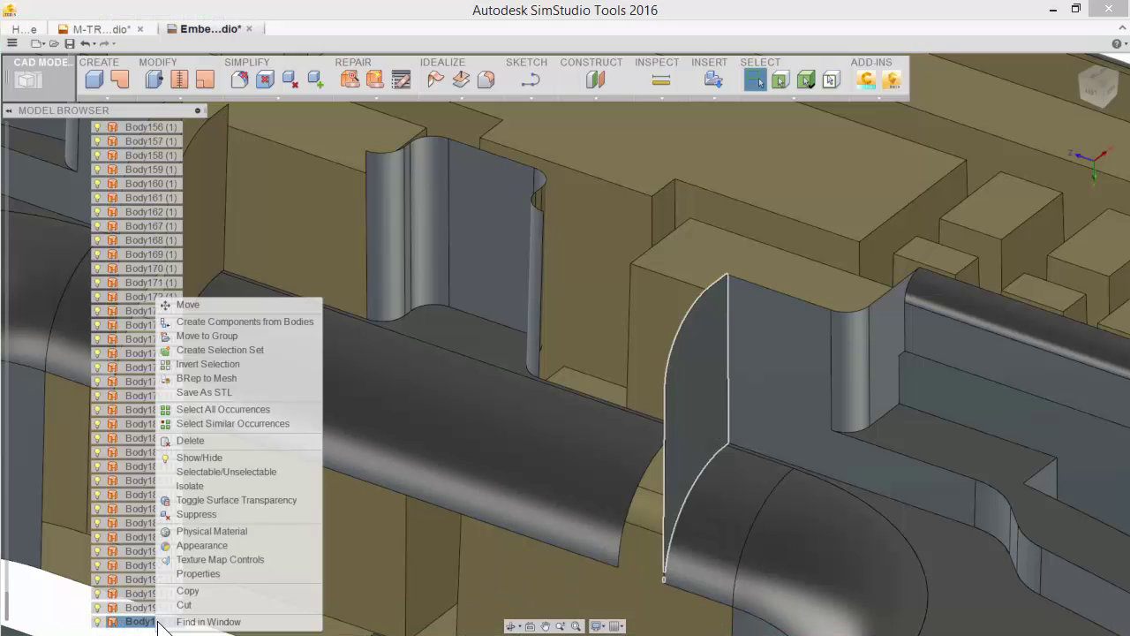
{"action": "left_click", "coordinate": [202, 601]}
Step: Paste a copy of the second end wall and shift it 0.05 in along Z towards the central curved face
{"action": "right_click", "coordinate": [609, 435]}
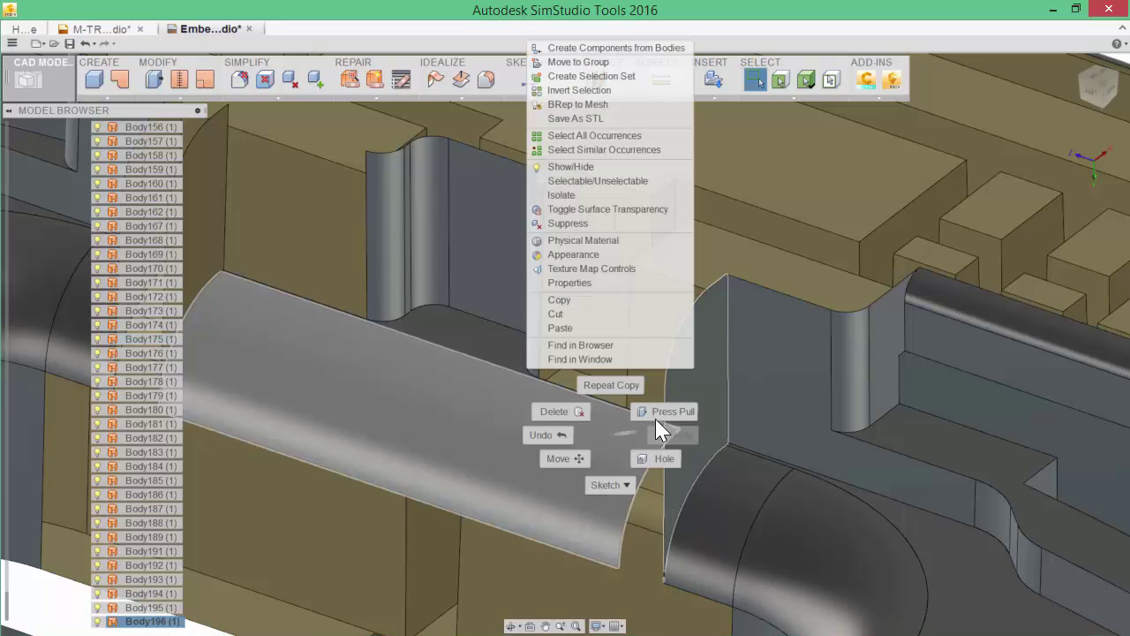
{"action": "left_click", "coordinate": [585, 328]}
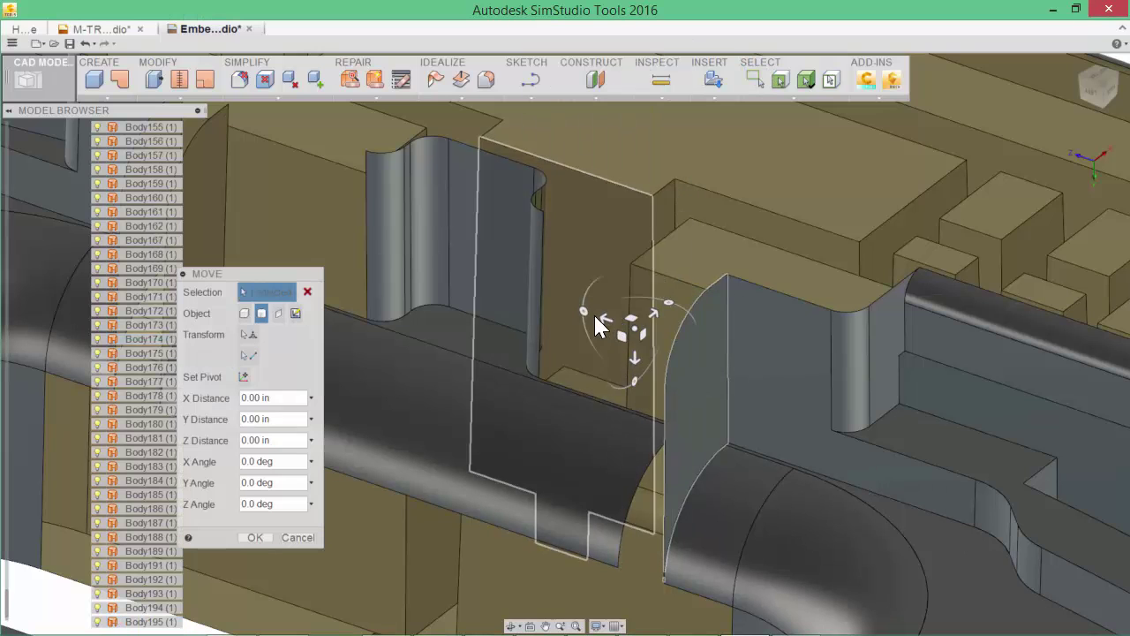
{"action": "left_click_drag", "start_coordinate": [602, 318], "coordinate": [575, 311]}
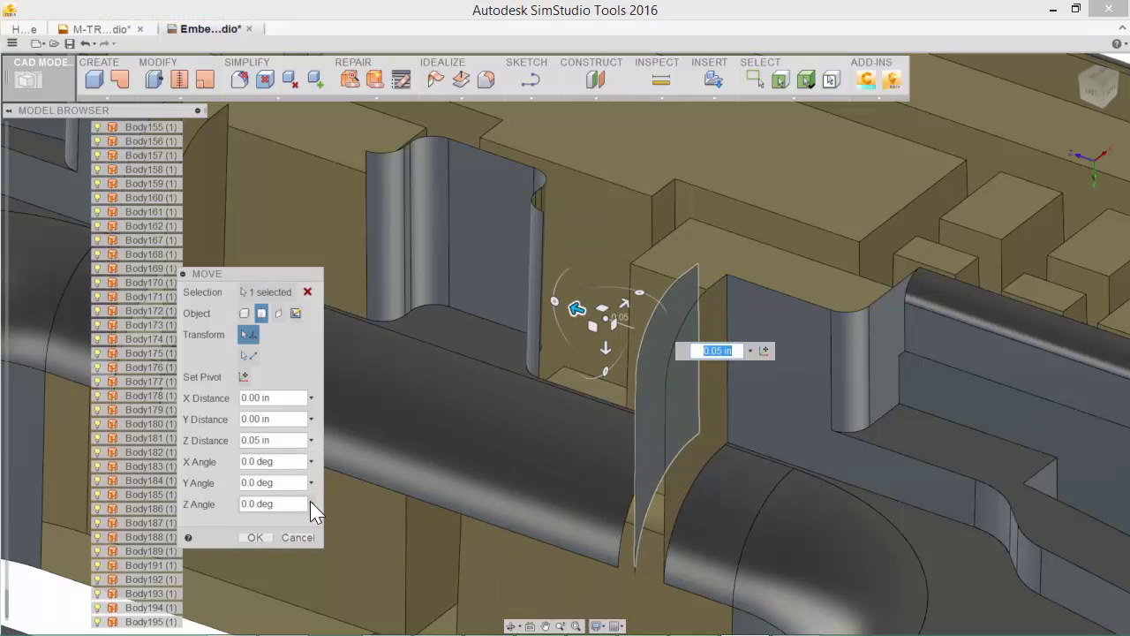
Step: Set the move pivot on the second pasted wall's corner where its upright edge meets its lower curved edge
{"action": "scroll", "coordinate": [503, 484], "scroll_direction": "down", "scroll_amount": 3}
{"action": "middle_click_drag", "start_coordinate": [502, 483], "coordinate": [859, 460], "text": "shift"}
{"action": "middle_click_drag", "start_coordinate": [683, 470], "coordinate": [895, 439], "text": "shift"}
{"action": "scroll", "coordinate": [498, 490], "scroll_direction": "up", "scroll_amount": 1}
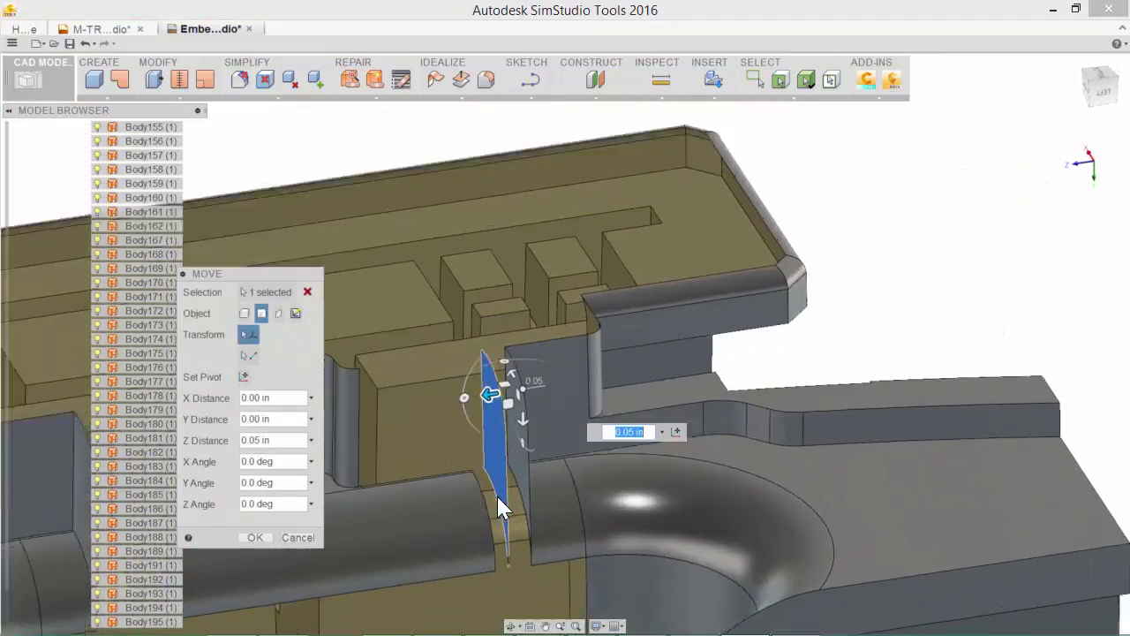
{"action": "scroll", "coordinate": [476, 467], "scroll_direction": "up", "scroll_amount": 5}
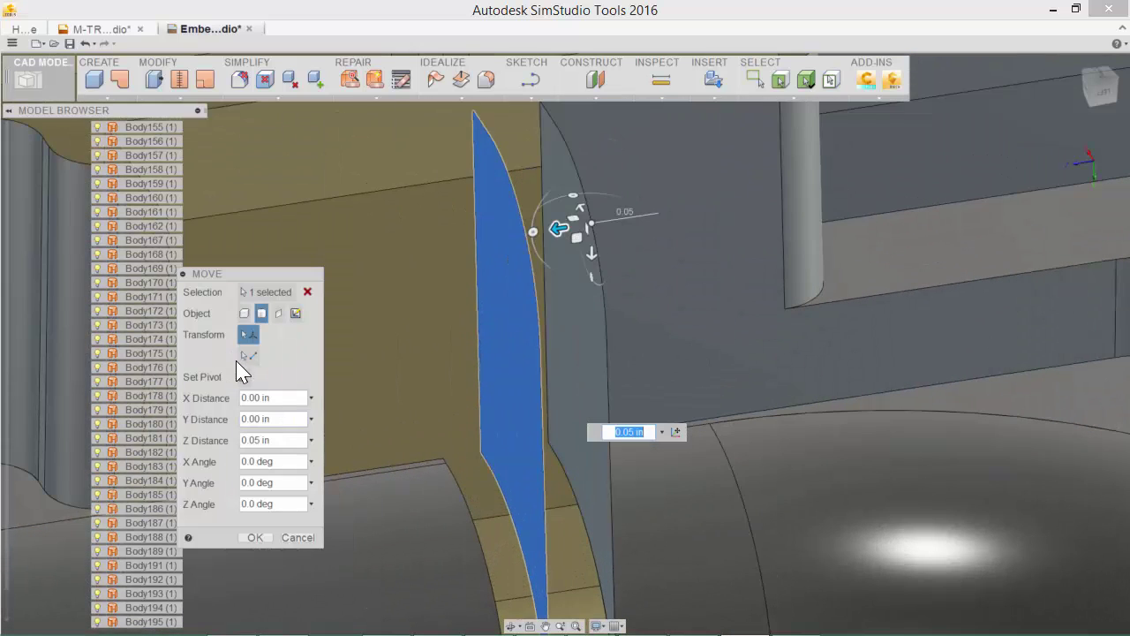
{"action": "left_click", "coordinate": [246, 376]}
{"action": "left_click", "coordinate": [479, 450]}
{"action": "scroll", "coordinate": [479, 450], "scroll_direction": "up", "scroll_amount": 8}
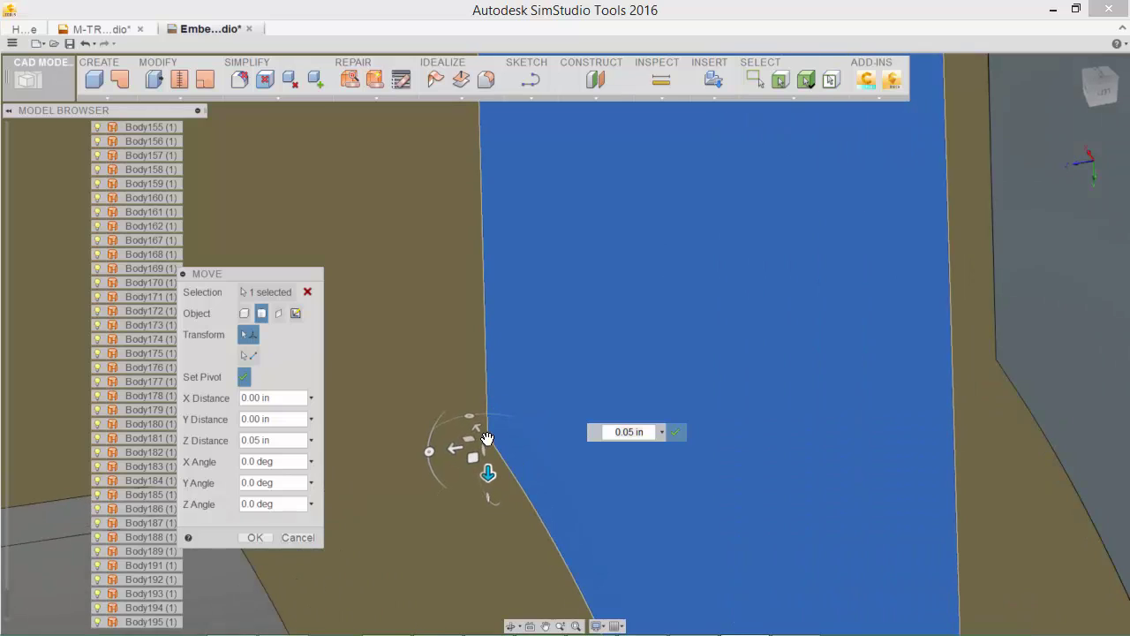
{"action": "left_click_drag", "start_coordinate": [488, 436], "coordinate": [487, 428]}
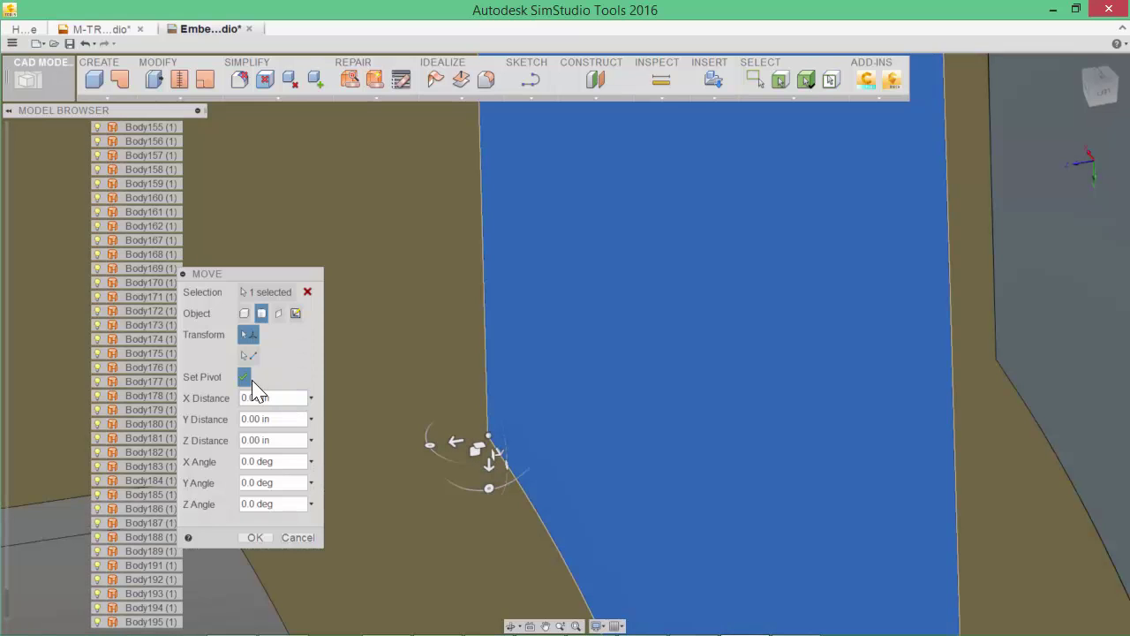
{"action": "left_click", "coordinate": [244, 377]}
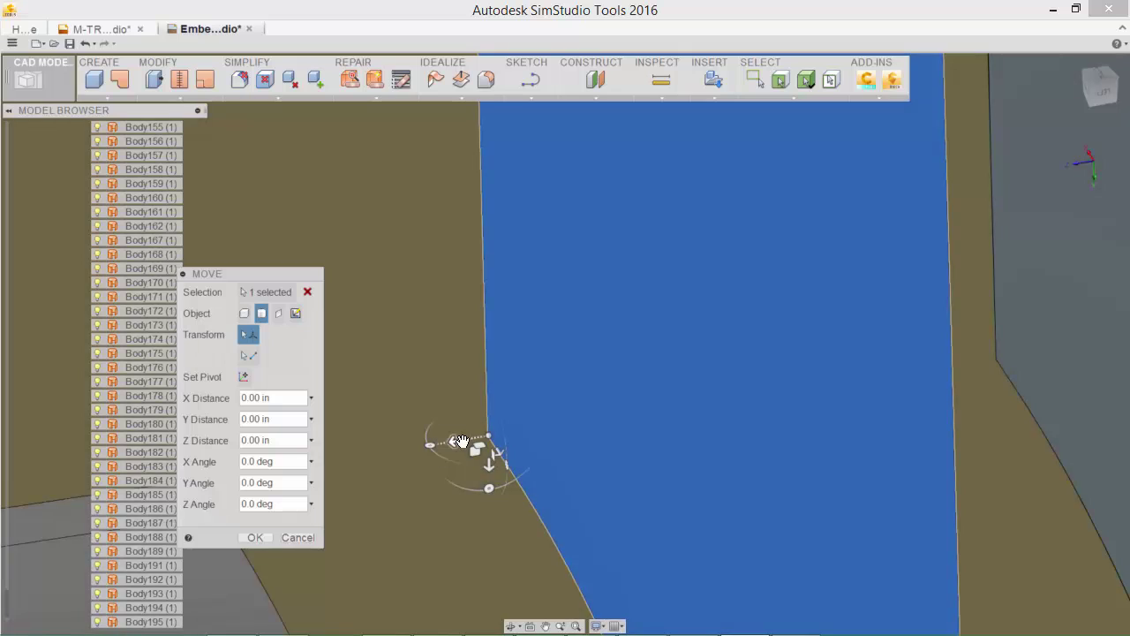
Step: Move the second pasted wall by a Y distance of 0.029 in so its pivot corner meets the central curved face's end corner
{"action": "left_click_drag", "start_coordinate": [456, 442], "coordinate": [354, 409]}
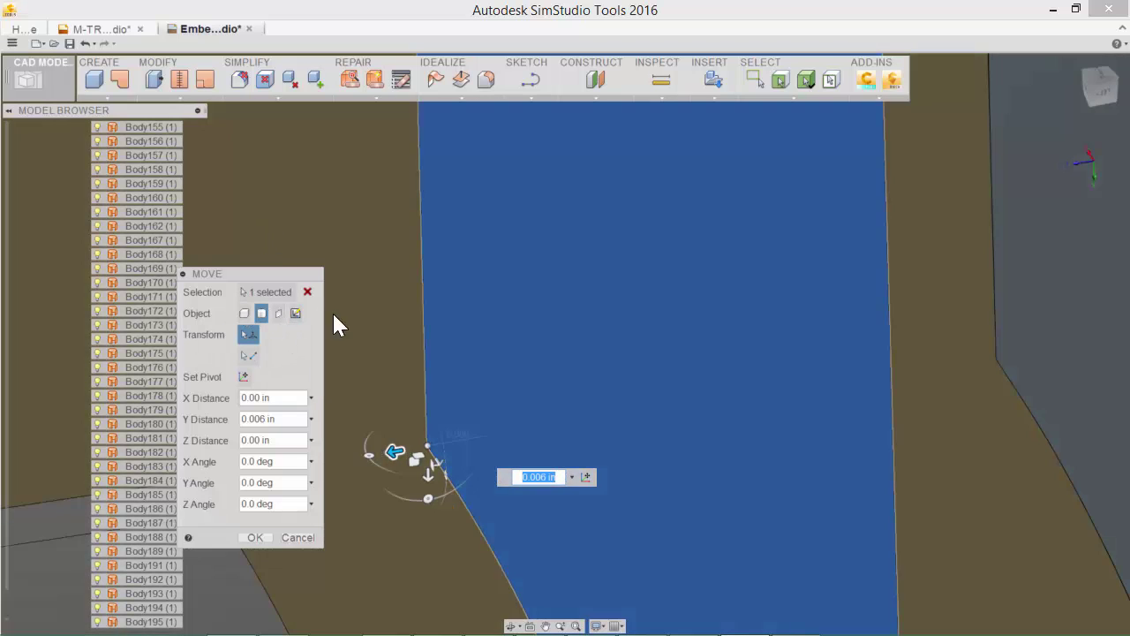
{"action": "middle_click_drag", "start_coordinate": [460, 362], "coordinate": [645, 371]}
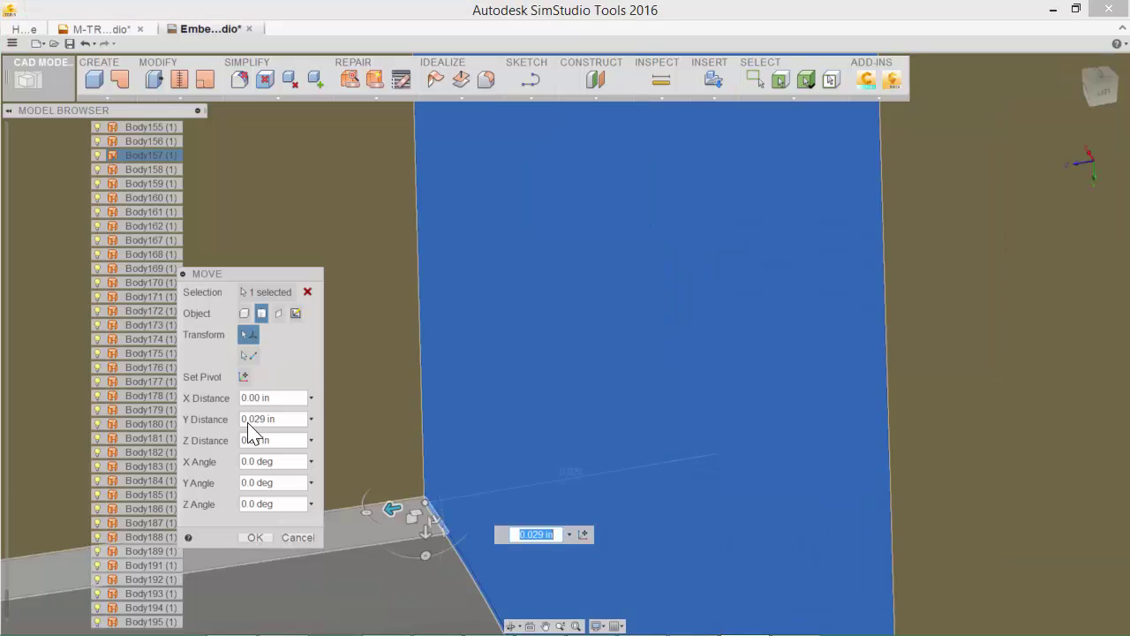
{"action": "left_click", "coordinate": [255, 537]}
Step: Gap-fill the short upper edges of one end wall and its pasted copy using the loft between faces fill type with Free continuity
{"action": "scroll", "coordinate": [324, 535], "scroll_direction": "down", "scroll_amount": 8}
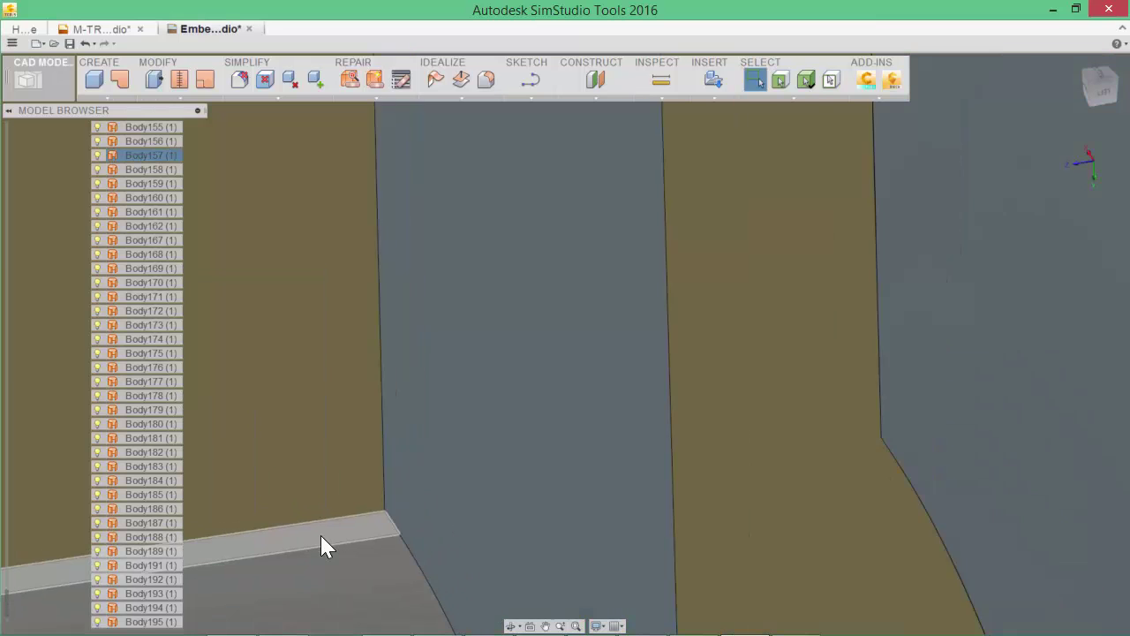
{"action": "middle_click_drag", "start_coordinate": [564, 533], "coordinate": [856, 531]}
{"action": "scroll", "coordinate": [689, 534], "scroll_direction": "down", "scroll_amount": 4}
{"action": "middle_click_drag", "start_coordinate": [652, 555], "coordinate": [704, 352]}
{"action": "middle_click_drag", "start_coordinate": [512, 367], "coordinate": [606, 309]}
{"action": "middle_click_drag", "start_coordinate": [578, 357], "coordinate": [613, 304]}
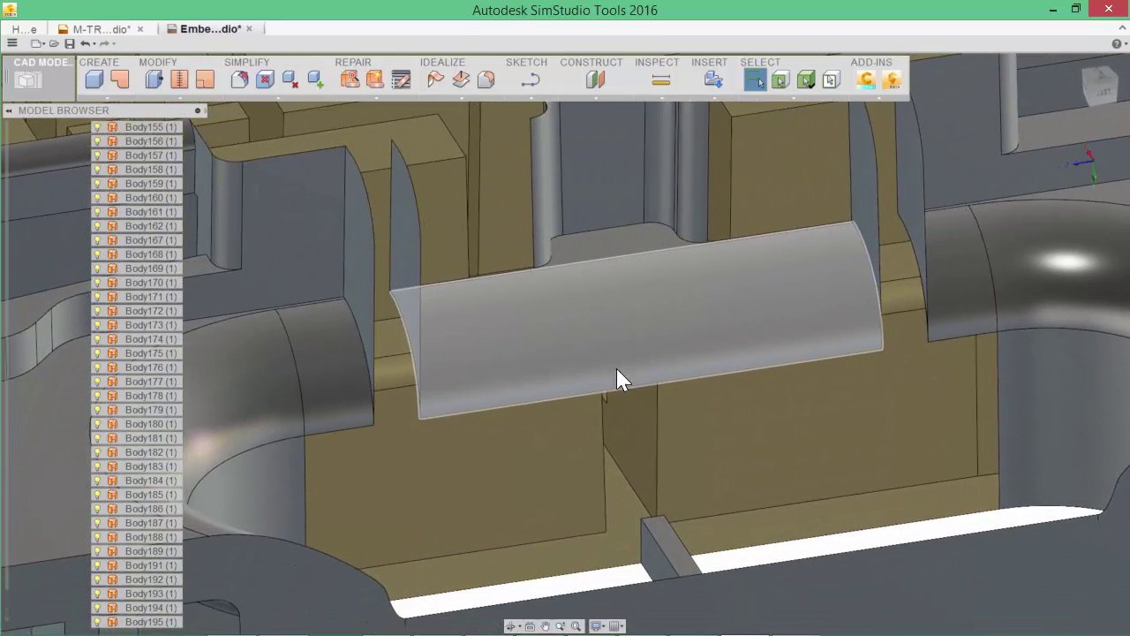
{"action": "middle_click_drag", "start_coordinate": [792, 336], "coordinate": [760, 427]}
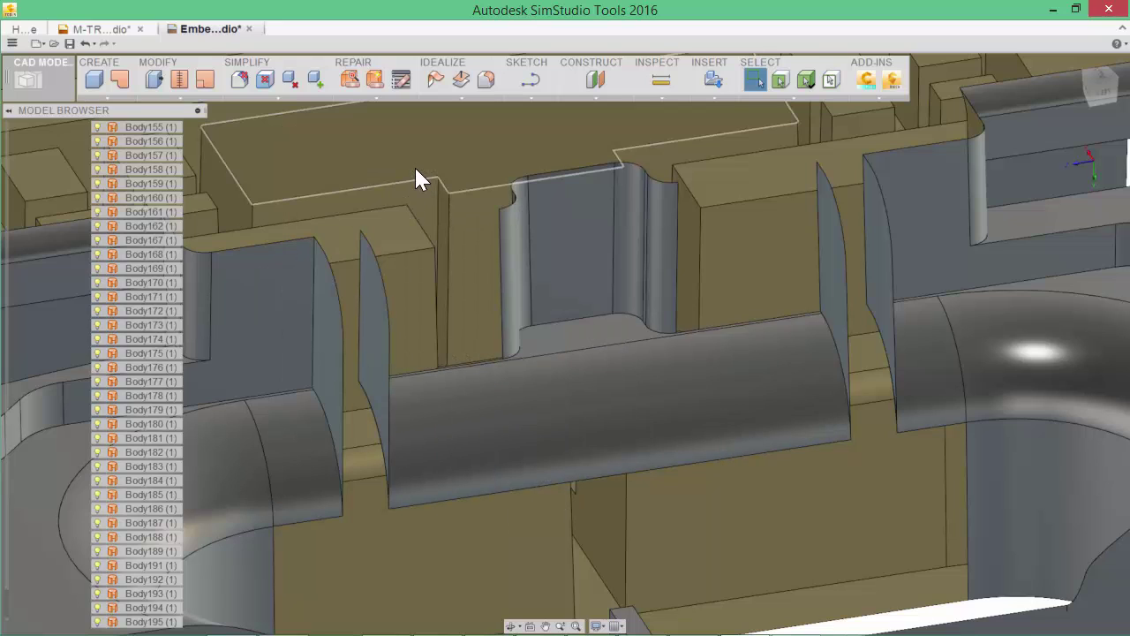
{"action": "left_click", "coordinate": [487, 81]}
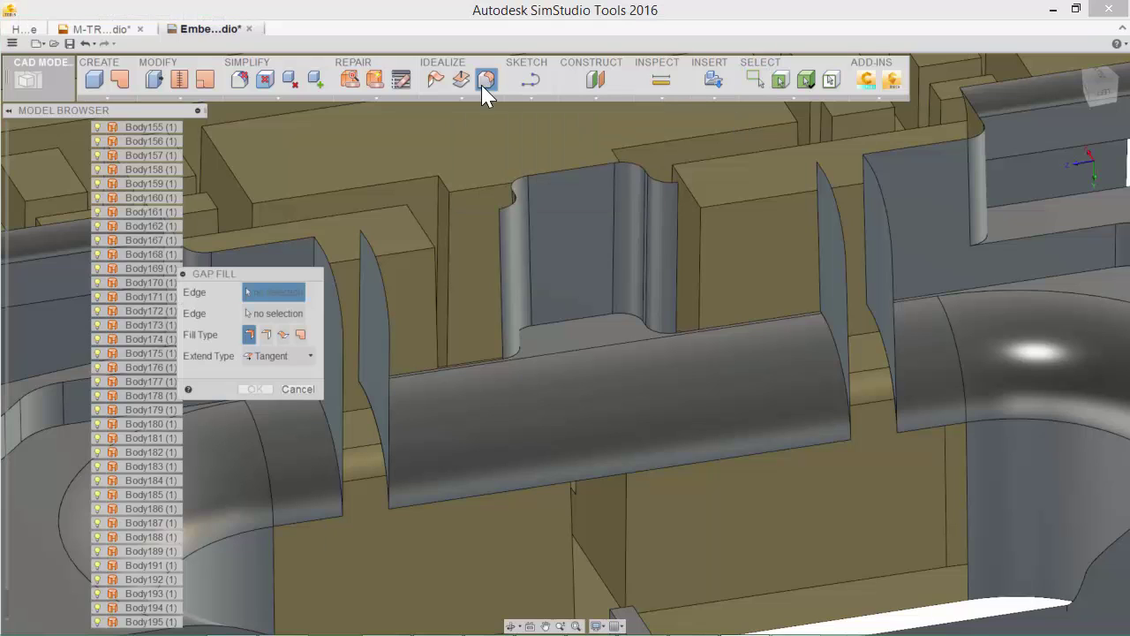
{"action": "left_click", "coordinate": [284, 335]}
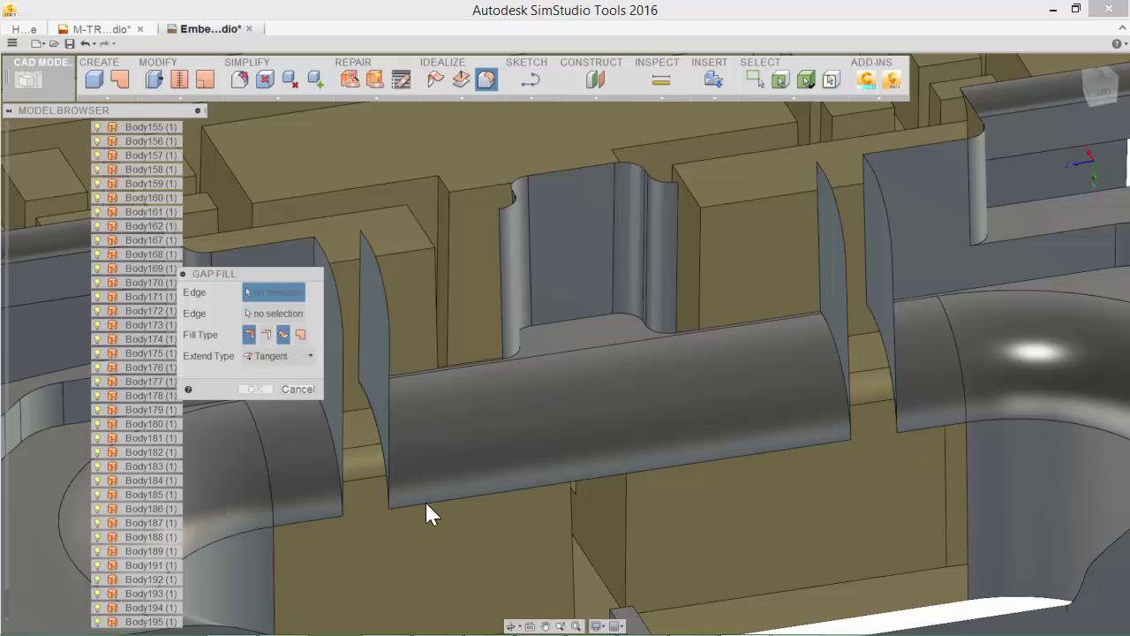
{"action": "scroll", "coordinate": [320, 247], "scroll_direction": "up", "scroll_amount": 3}
{"action": "left_click", "coordinate": [315, 244]}
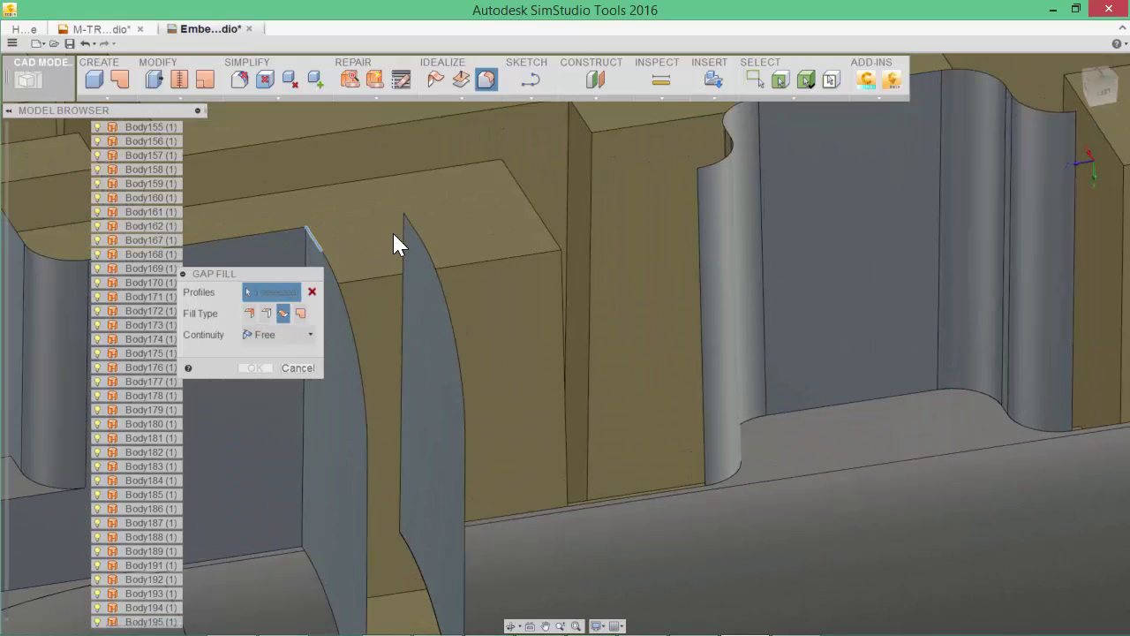
{"action": "left_click", "coordinate": [386, 232]}
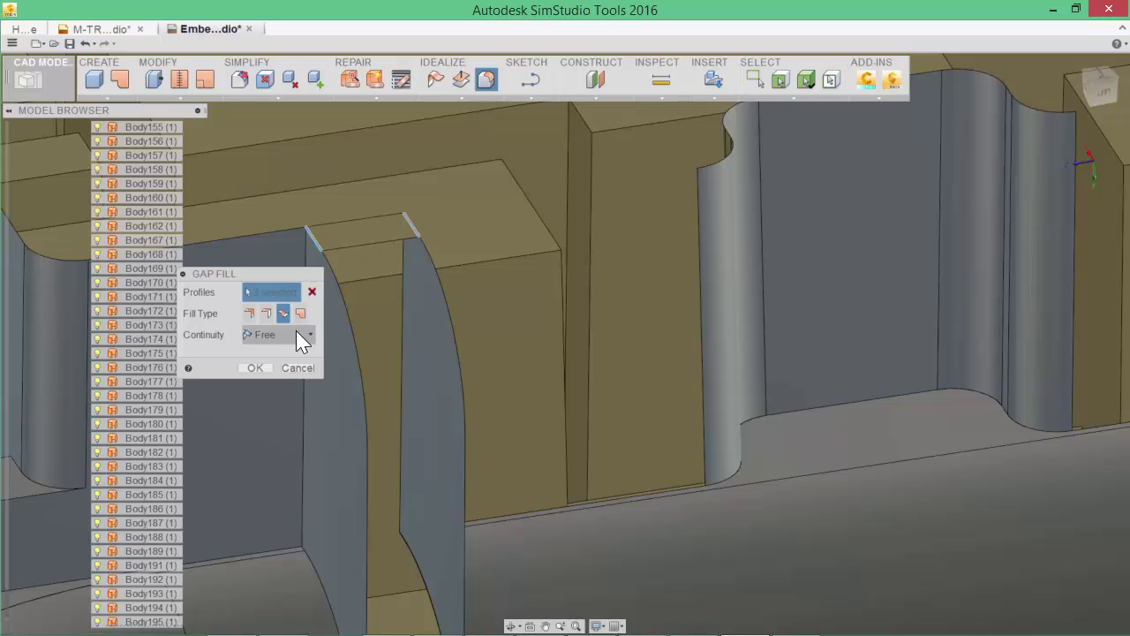
{"action": "left_click", "coordinate": [256, 368]}
Step: Gap-fill the long curved outer edges of the same two walls with a loft between faces using Free continuity
{"action": "left_click", "coordinate": [497, 362]}
{"action": "right_click", "coordinate": [504, 355]}
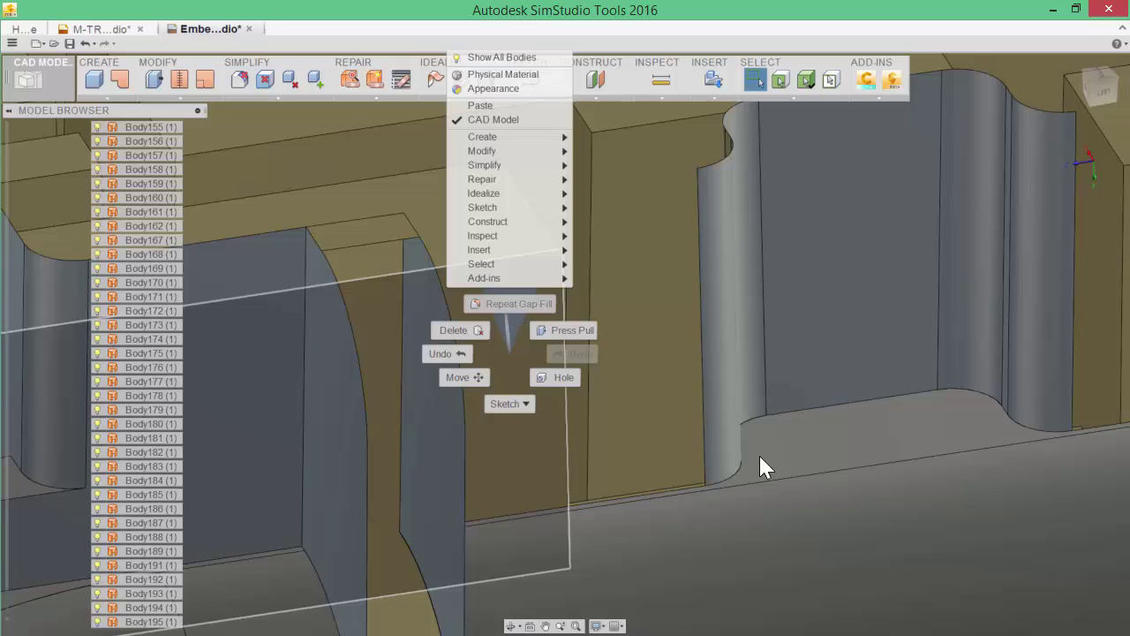
{"action": "left_click", "coordinate": [510, 303]}
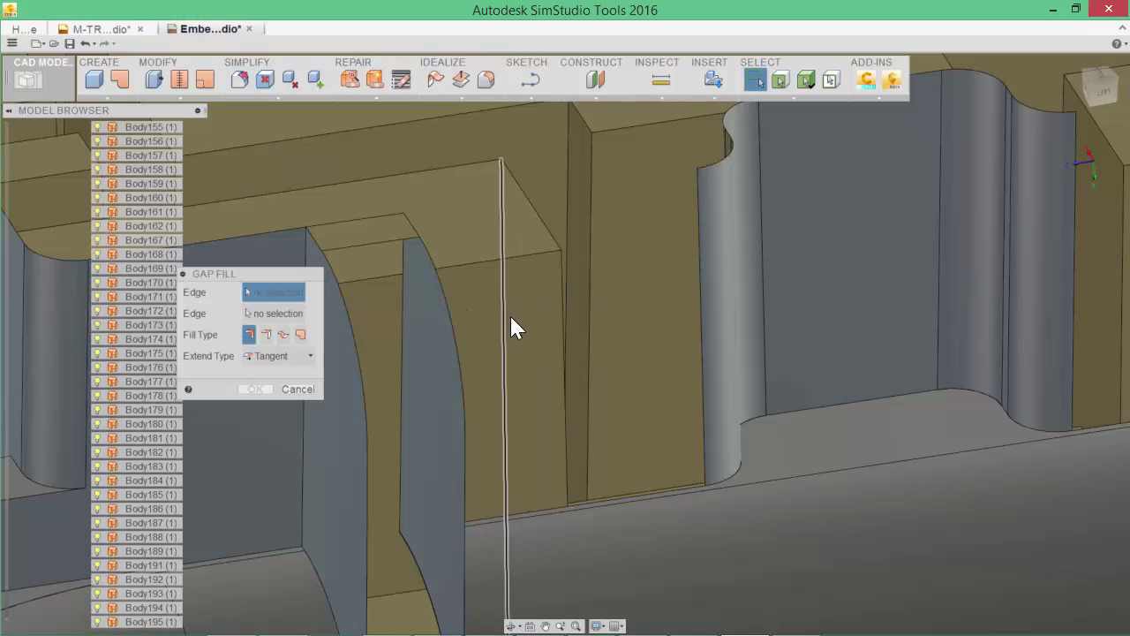
{"action": "left_click", "coordinate": [331, 270]}
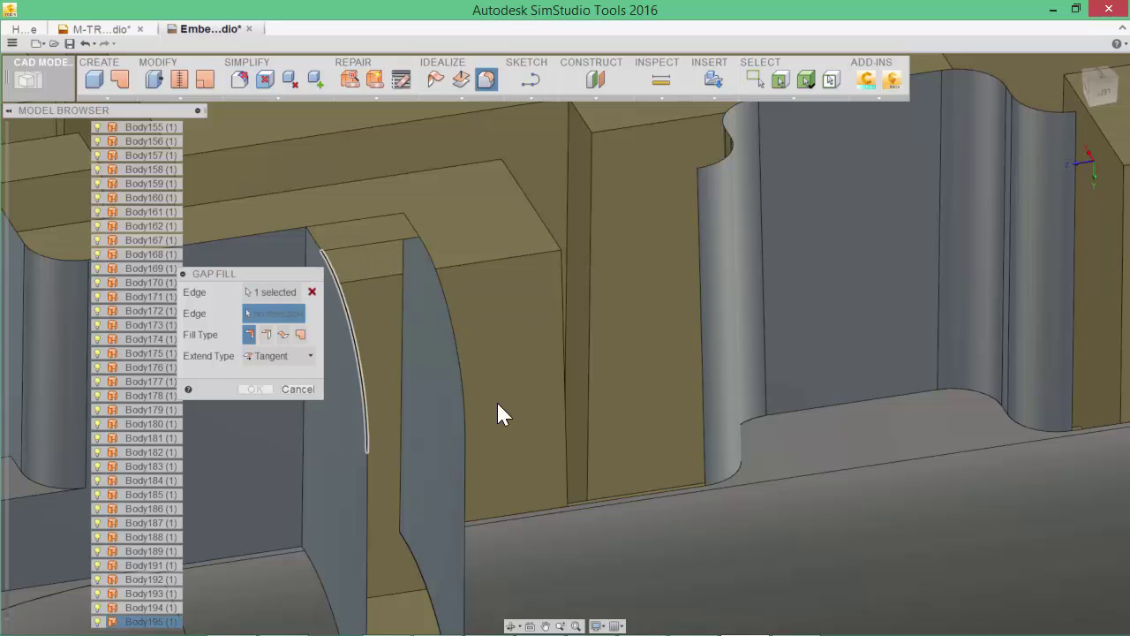
{"action": "left_click", "coordinate": [311, 291]}
{"action": "left_click", "coordinate": [283, 334]}
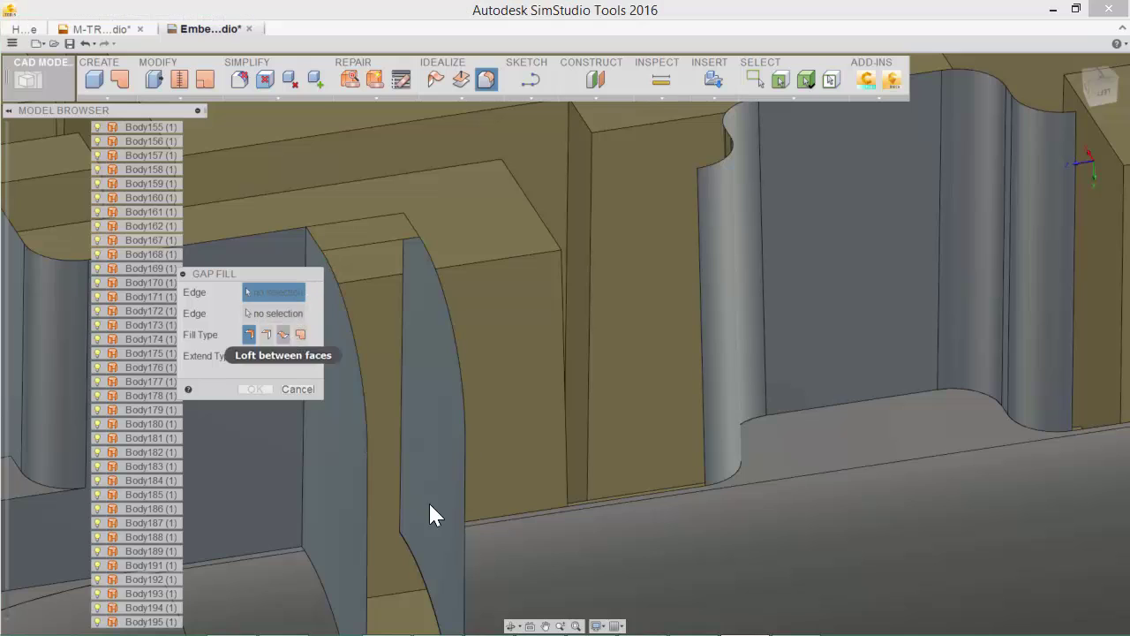
{"action": "left_click", "coordinate": [345, 298]}
{"action": "left_click", "coordinate": [443, 296]}
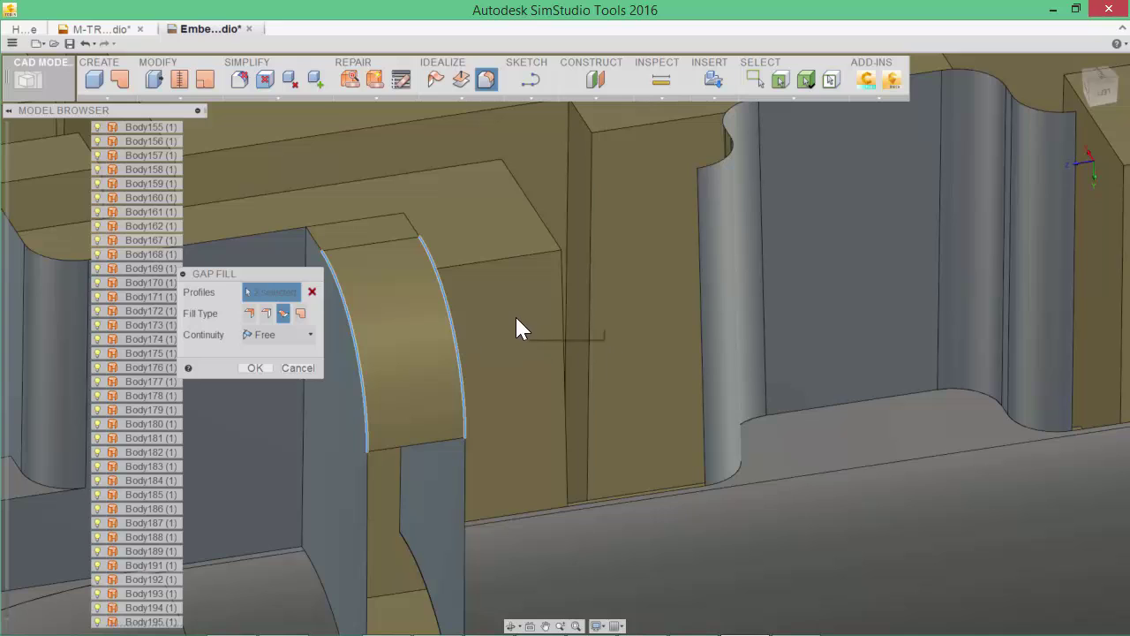
{"action": "key", "text": "Escape"}
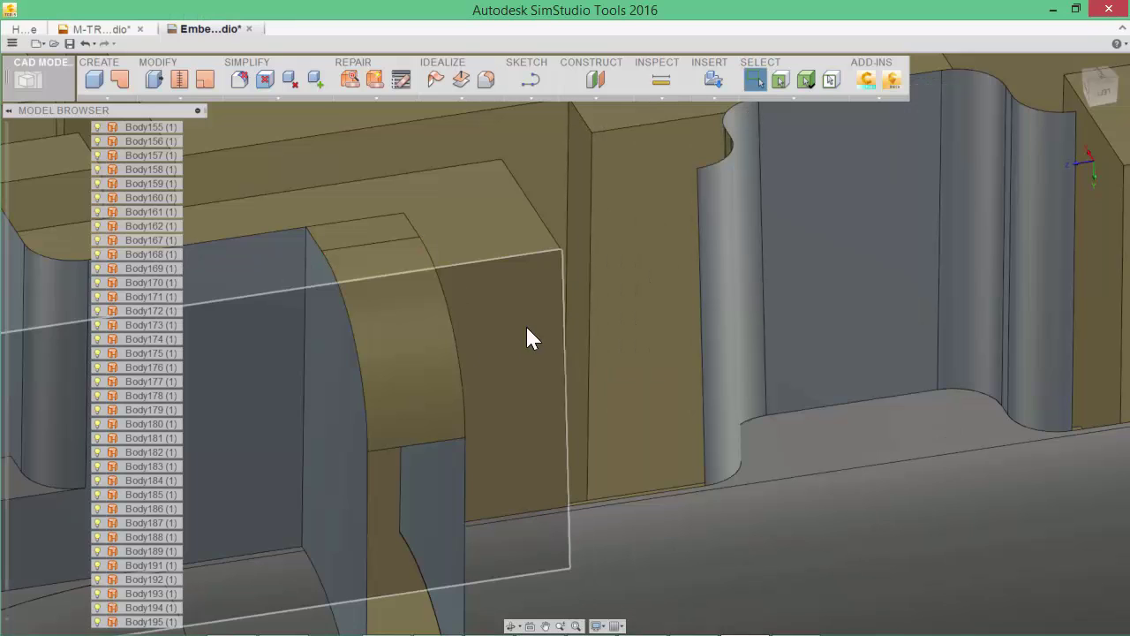
Step: Gap-fill the straight vertical edges below the curved fill with a loft between faces using Free continuity
{"action": "right_click_drag", "start_coordinate": [527, 327], "coordinate": [524, 263]}
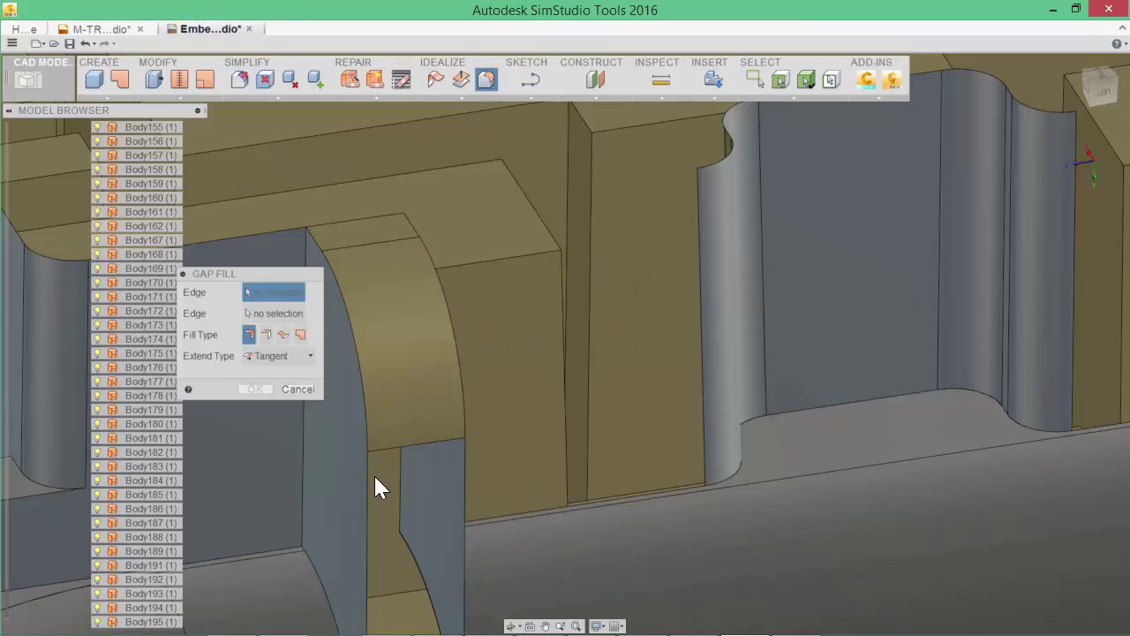
{"action": "left_click", "coordinate": [282, 334]}
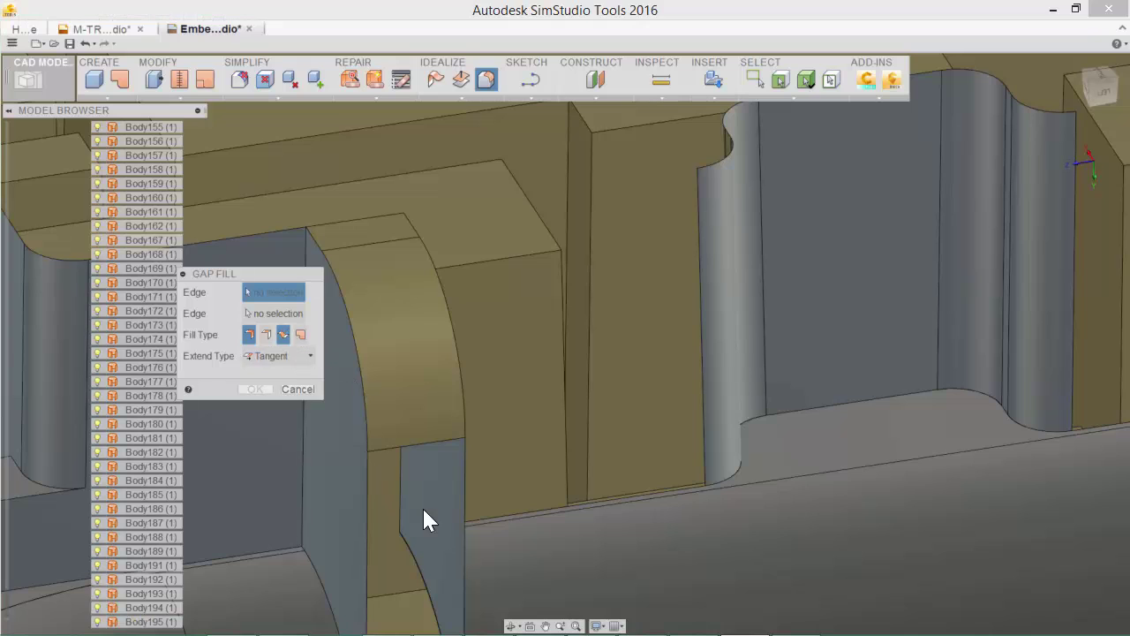
{"action": "left_click", "coordinate": [367, 482]}
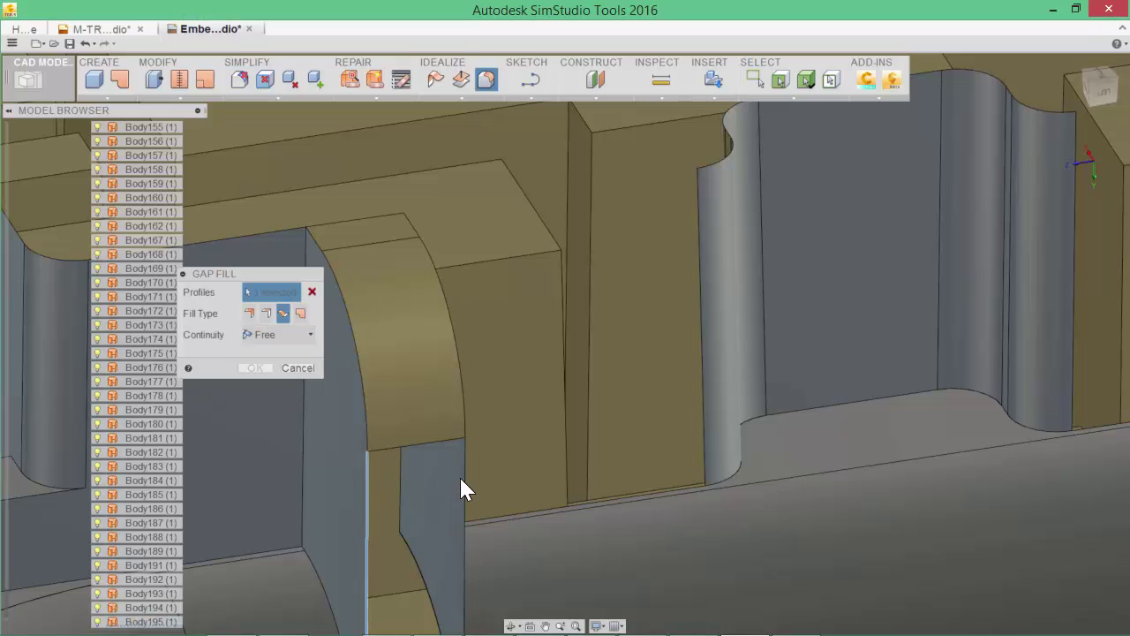
{"action": "left_click", "coordinate": [465, 477]}
{"action": "right_click_drag", "start_coordinate": [482, 457], "coordinate": [552, 461]}
Step: Gap-fill the short straight edges at the wall's lower end, between the two rounded rail faces, using a loft between faces with Free continuity
{"action": "scroll", "coordinate": [549, 328], "scroll_direction": "down", "scroll_amount": 1}
{"action": "middle_click_drag", "start_coordinate": [550, 327], "coordinate": [577, 99]}
{"action": "scroll", "coordinate": [538, 430], "scroll_direction": "down", "scroll_amount": 1}
{"action": "middle_click_drag", "start_coordinate": [538, 430], "coordinate": [562, 322]}
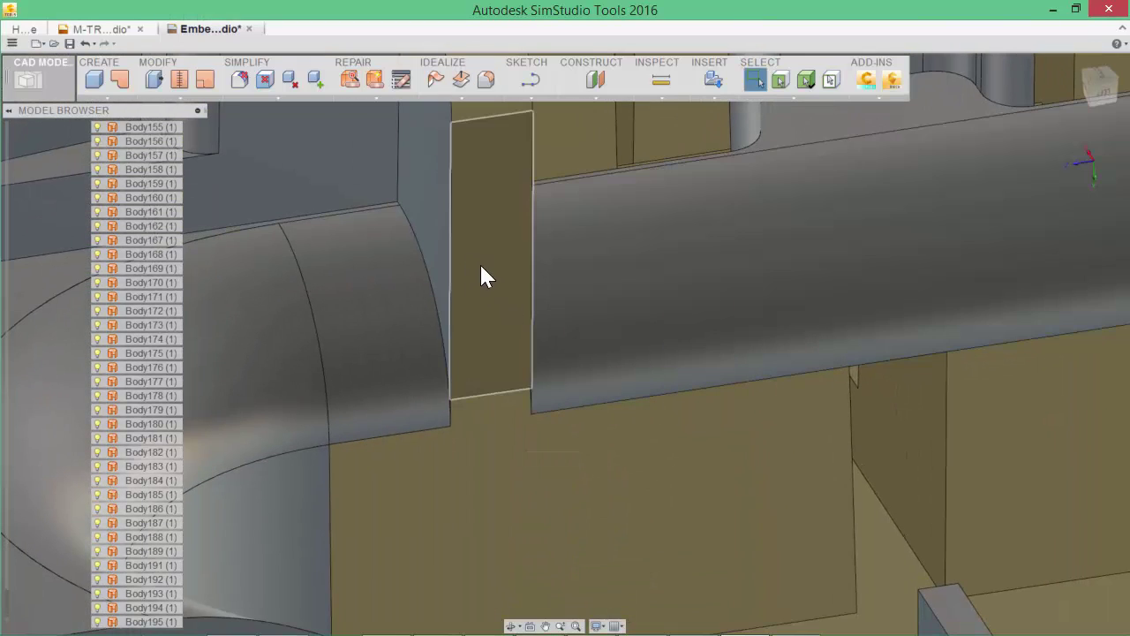
{"action": "middle_click_drag", "start_coordinate": [481, 275], "coordinate": [470, 342]}
{"action": "scroll", "coordinate": [486, 501], "scroll_direction": "up", "scroll_amount": 4}
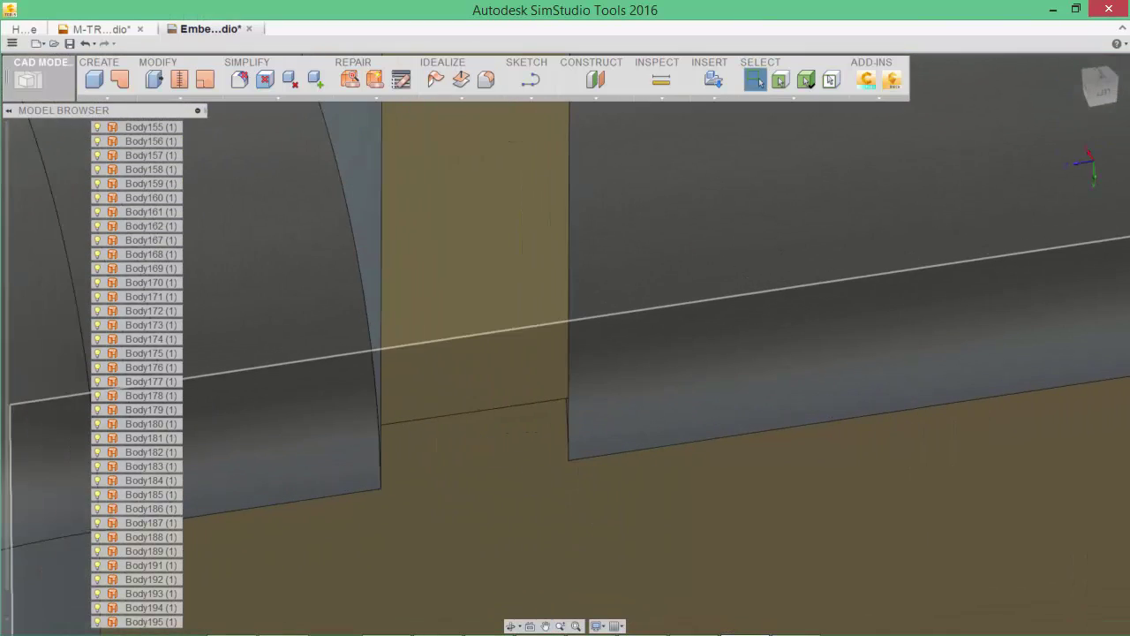
{"action": "right_click_drag", "start_coordinate": [522, 469], "coordinate": [524, 383]}
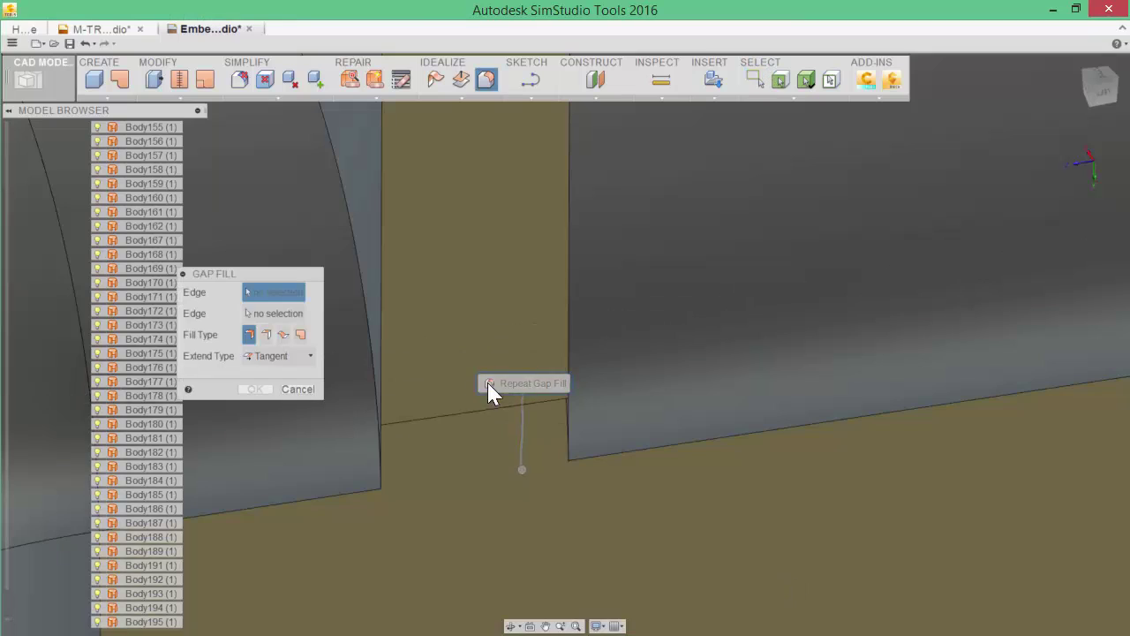
{"action": "left_click", "coordinate": [283, 335]}
{"action": "left_click", "coordinate": [381, 448]}
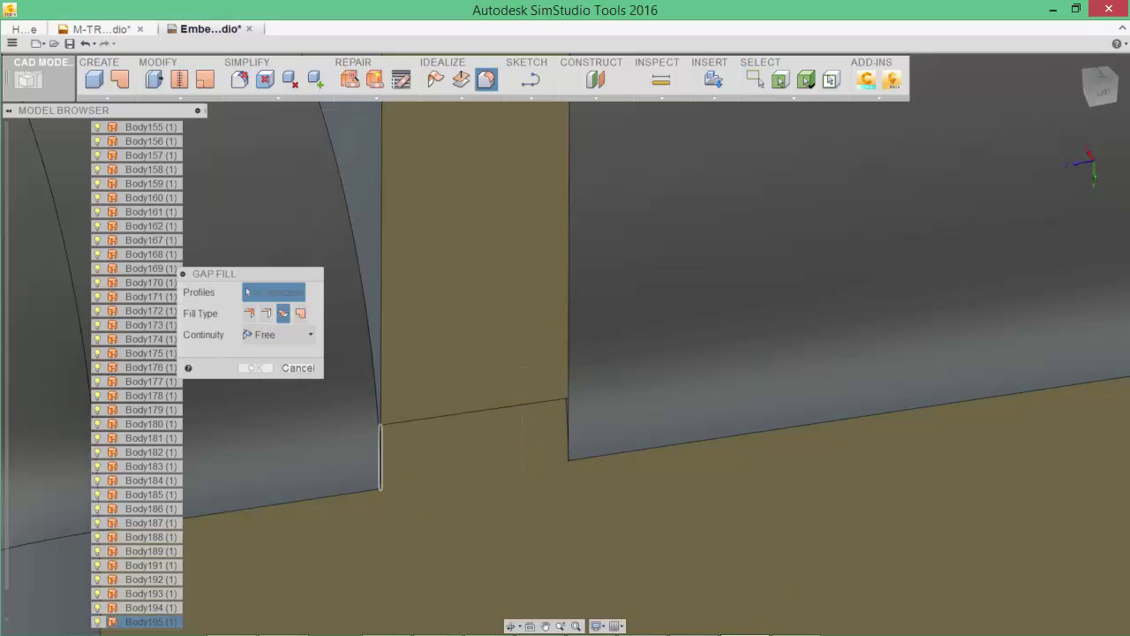
{"action": "left_click", "coordinate": [568, 442]}
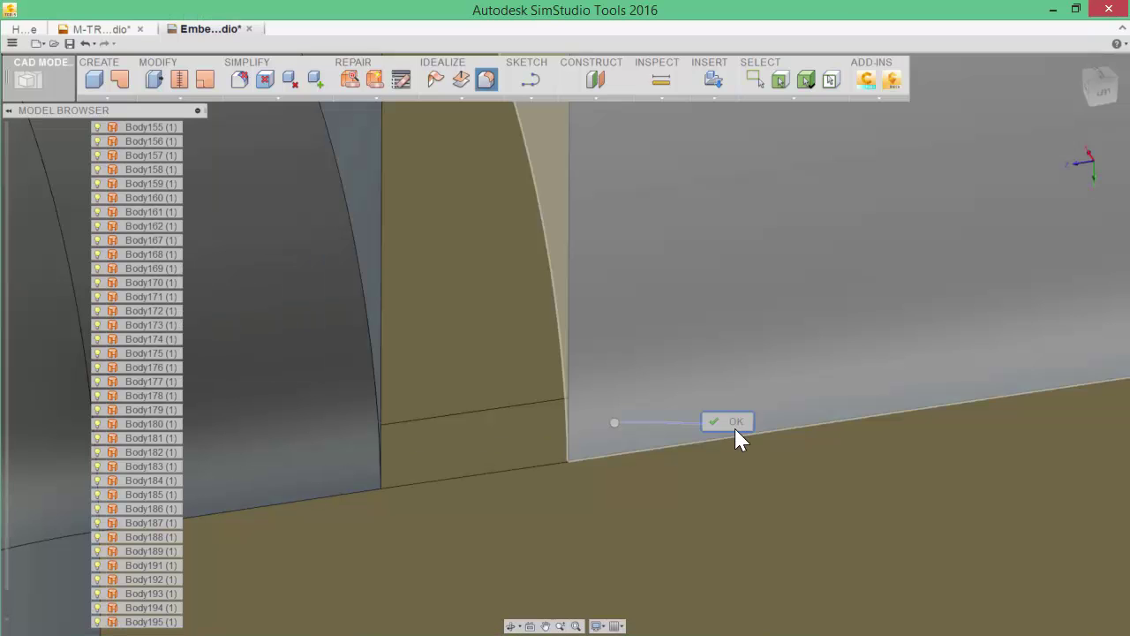
{"action": "left_click", "coordinate": [733, 423]}
Step: Gap-fill the short upper edges of the opposite end wall and its pasted copy using a loft between faces with Free continuity
{"action": "scroll", "coordinate": [671, 485], "scroll_direction": "down", "scroll_amount": 6}
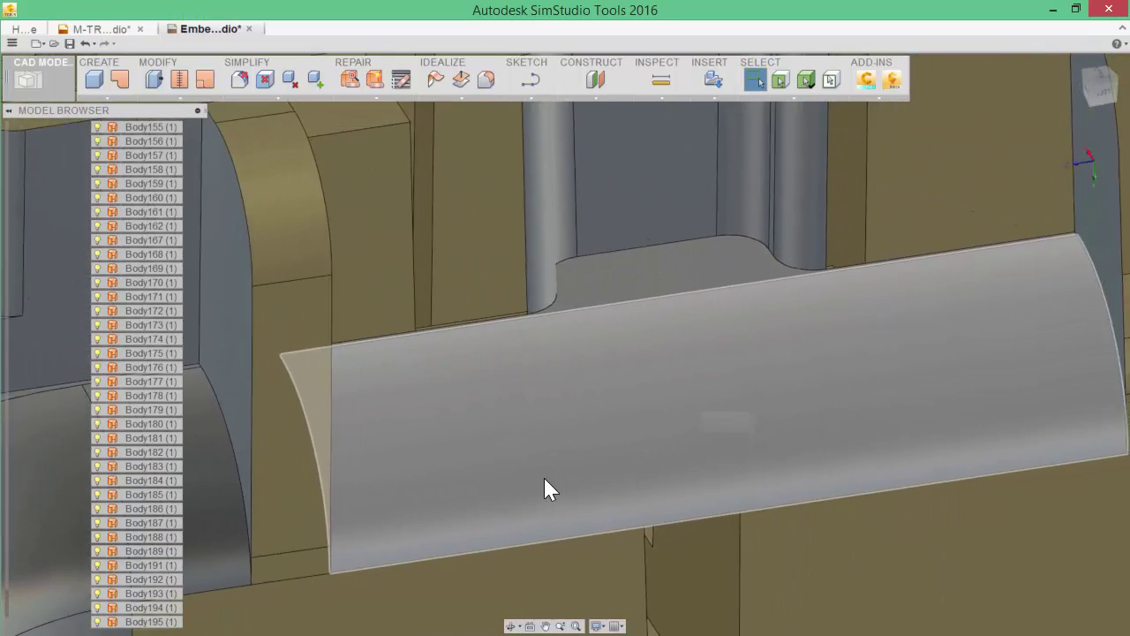
{"action": "scroll", "coordinate": [544, 482], "scroll_direction": "down", "scroll_amount": 5}
{"action": "middle_click_drag", "start_coordinate": [575, 480], "coordinate": [314, 485]}
{"action": "scroll", "coordinate": [451, 354], "scroll_direction": "up", "scroll_amount": 3}
{"action": "middle_click_drag", "start_coordinate": [511, 339], "coordinate": [501, 404]}
{"action": "right_click_drag", "start_coordinate": [495, 384], "coordinate": [486, 286]}
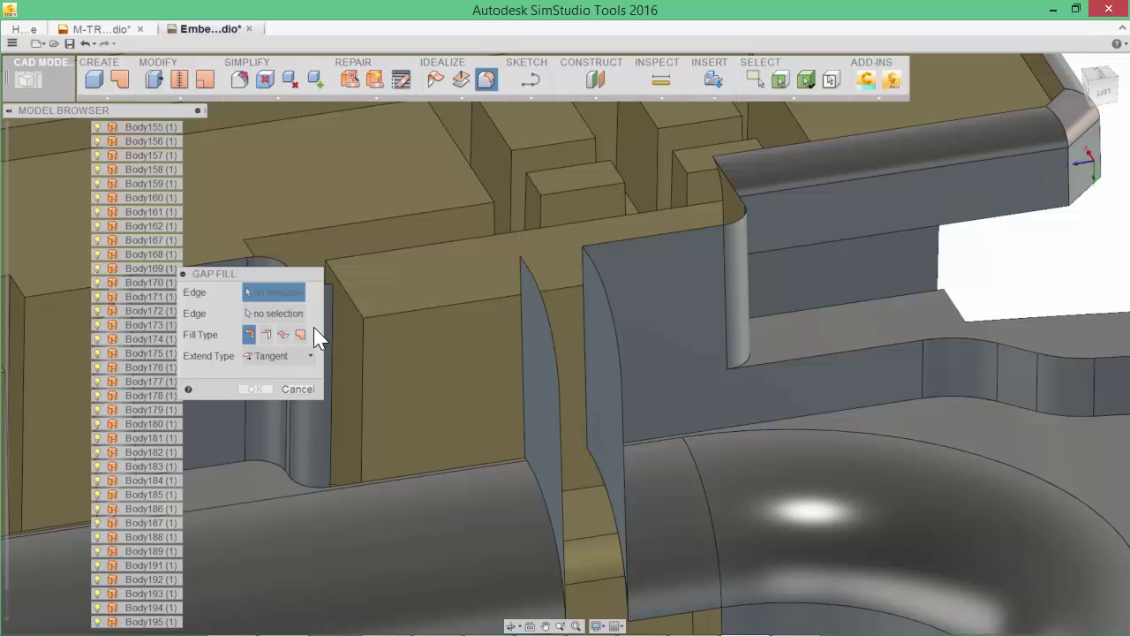
{"action": "left_click", "coordinate": [283, 334]}
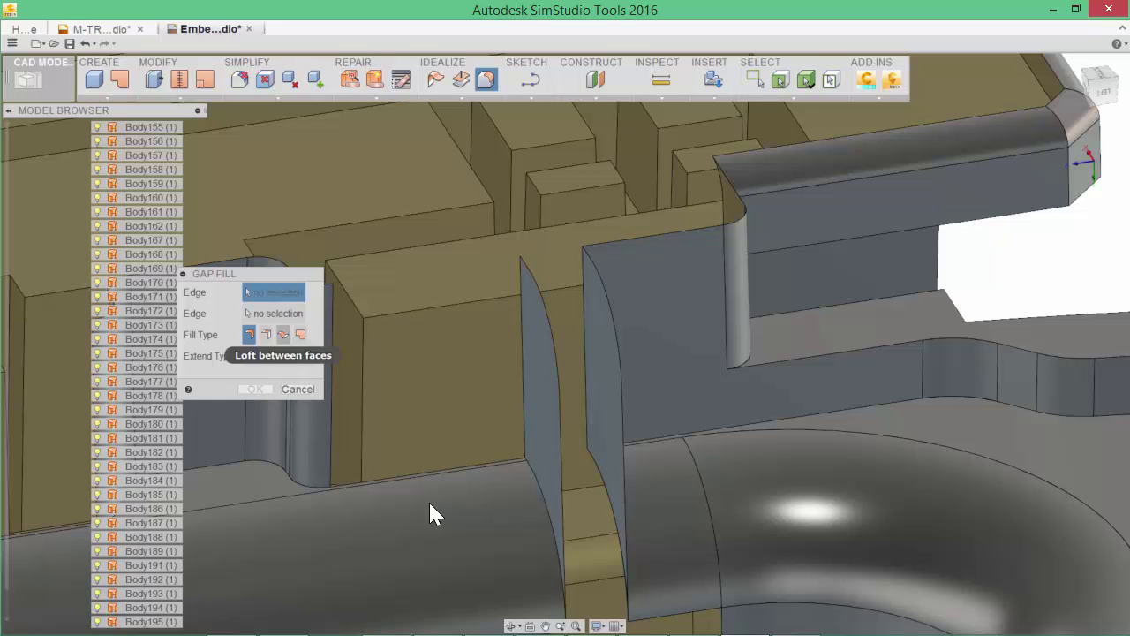
{"action": "left_click", "coordinate": [530, 267]}
{"action": "left_click", "coordinate": [575, 264]}
{"action": "right_click_drag", "start_coordinate": [516, 308], "coordinate": [613, 245]}
Step: Gap-fill the long curved outer edges of the opposite wall pair using a loft between faces with Free continuity
{"action": "left_click", "coordinate": [540, 284]}
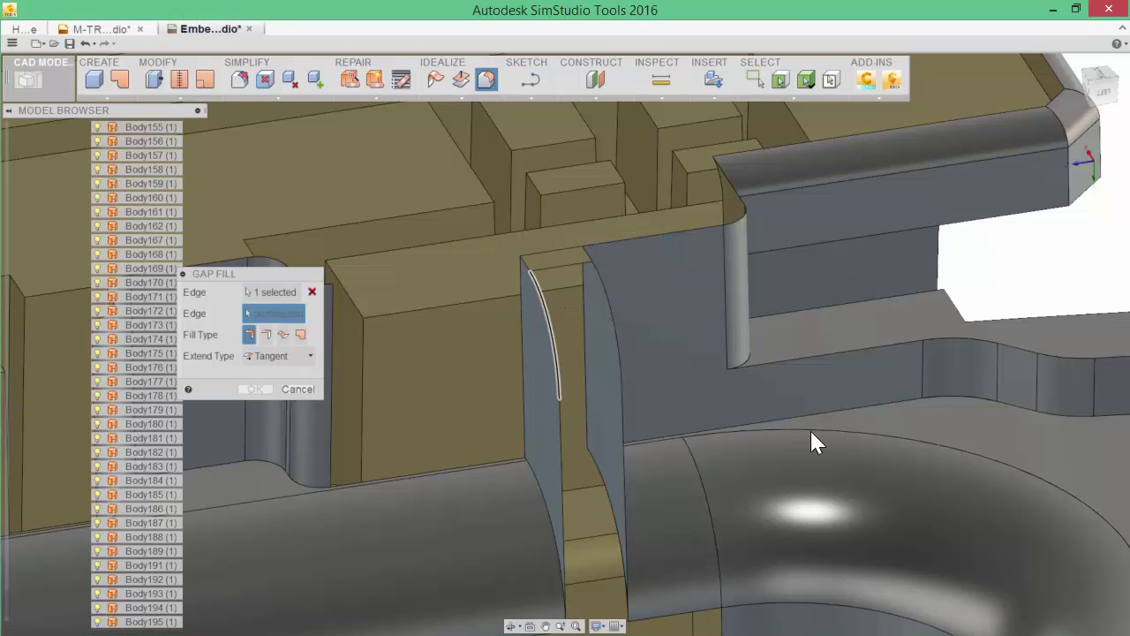
{"action": "left_click", "coordinate": [283, 335]}
{"action": "left_click", "coordinate": [545, 302]}
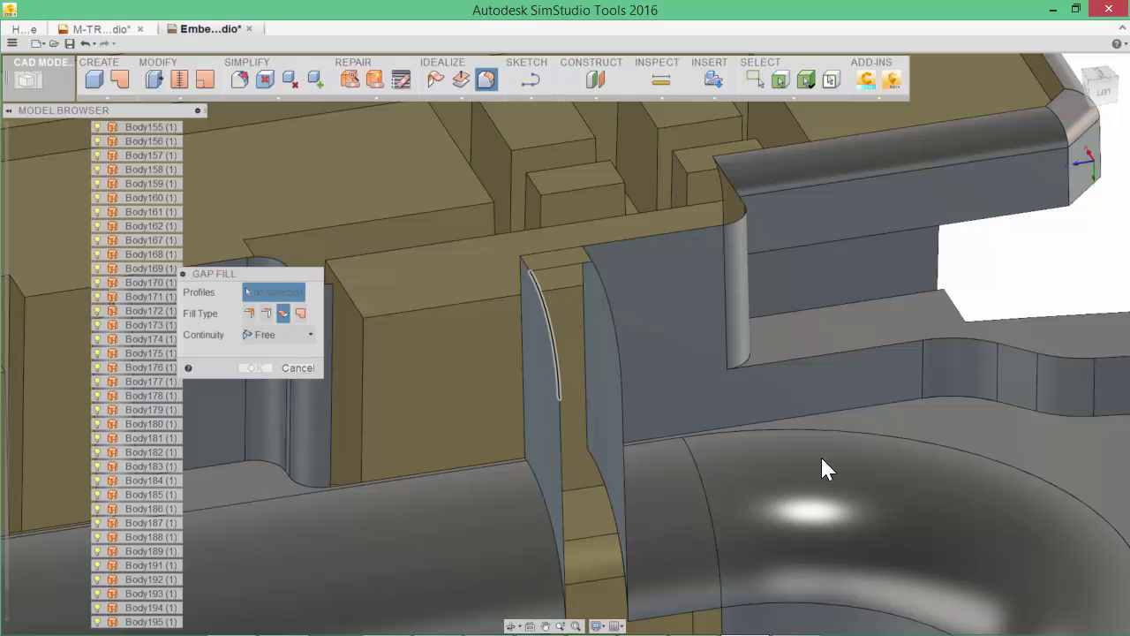
{"action": "left_click", "coordinate": [606, 302]}
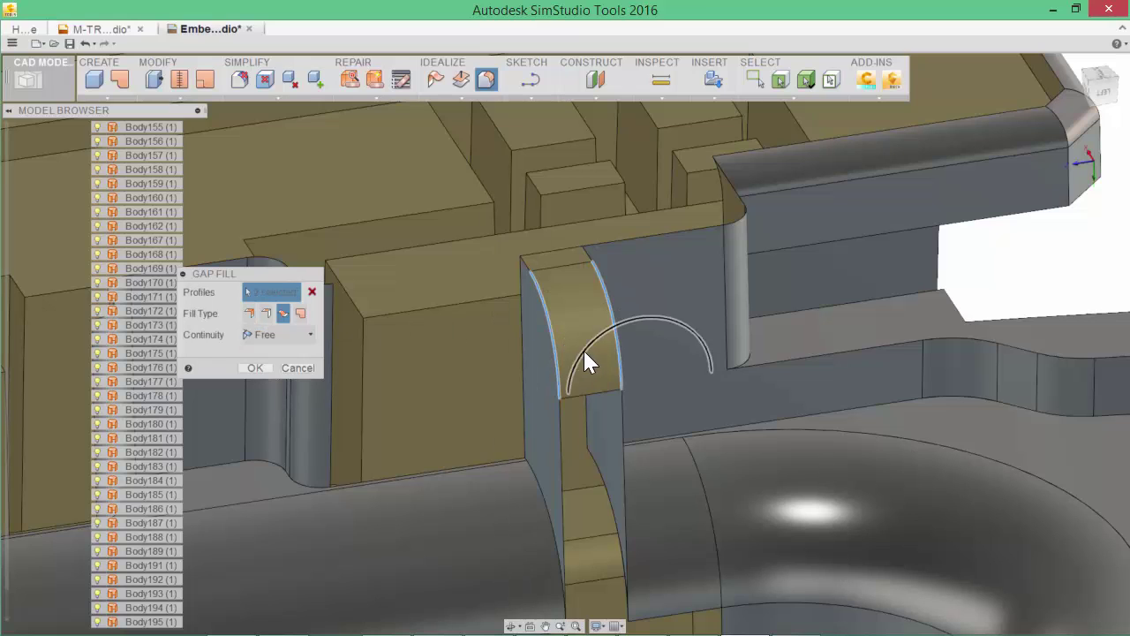
{"action": "right_click_drag", "start_coordinate": [584, 351], "coordinate": [661, 351]}
Step: Gap-fill the straight vertical edges below the opposite wall pair's curved fill using a loft between faces with Free continuity
{"action": "right_click_drag", "start_coordinate": [571, 419], "coordinate": [571, 339]}
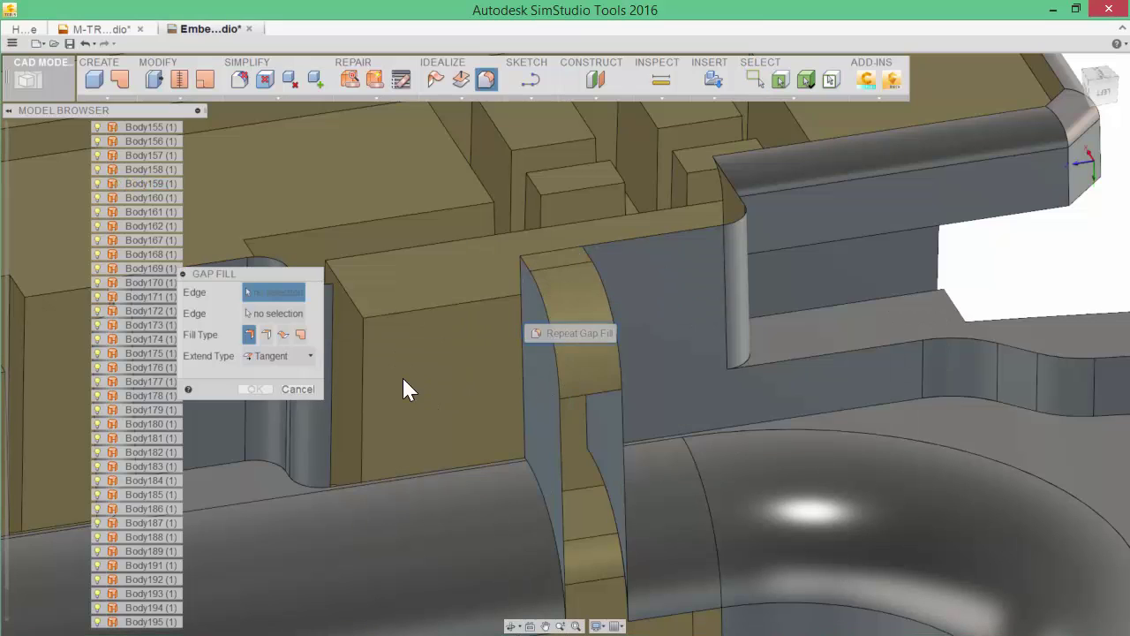
{"action": "left_click", "coordinate": [286, 415]}
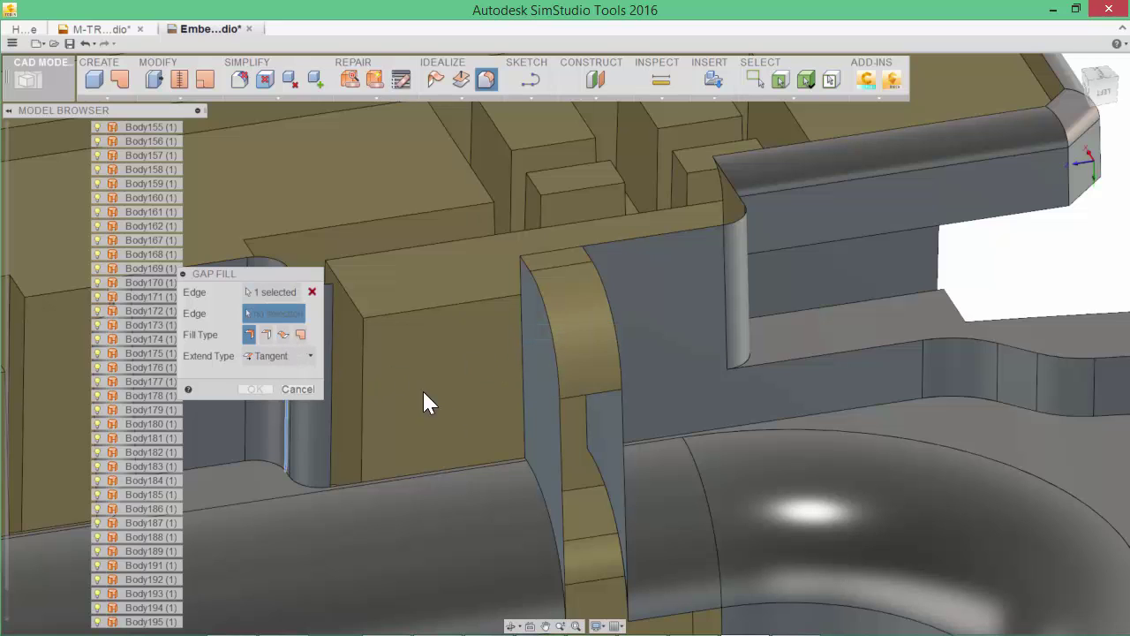
{"action": "left_click", "coordinate": [282, 334]}
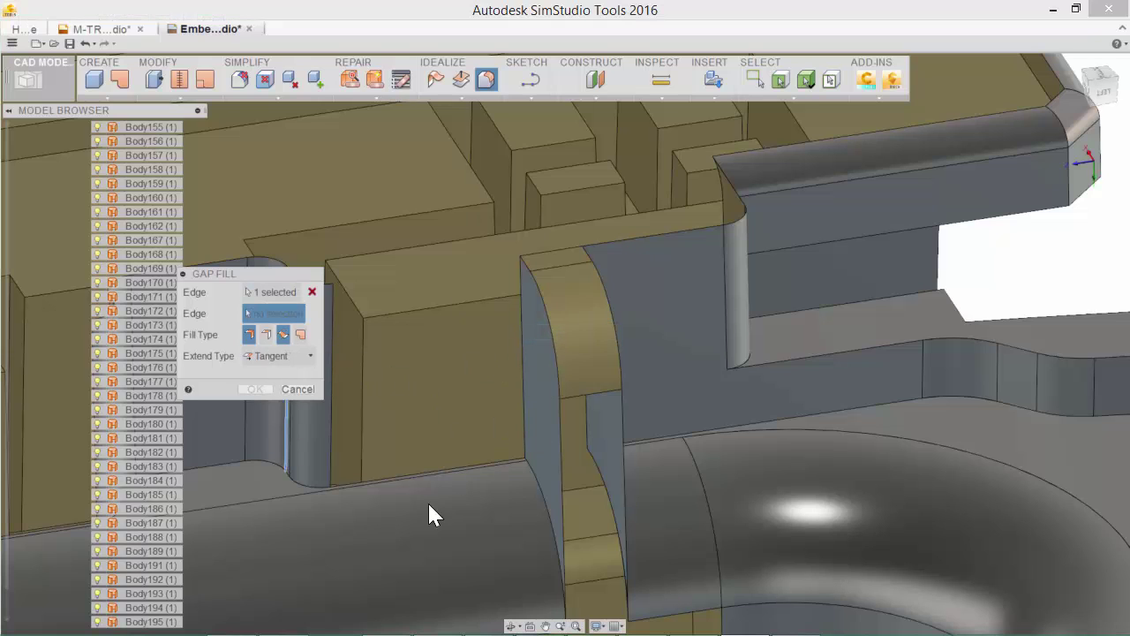
{"action": "left_click", "coordinate": [561, 443]}
{"action": "left_click", "coordinate": [623, 442]}
{"action": "right_click_drag", "start_coordinate": [661, 429], "coordinate": [701, 328]}
Step: Close the small remaining gap at the opposite wall pair's lower end by lofting between the short rail edges with Free continuity
{"action": "scroll", "coordinate": [675, 323], "scroll_direction": "down", "scroll_amount": 2}
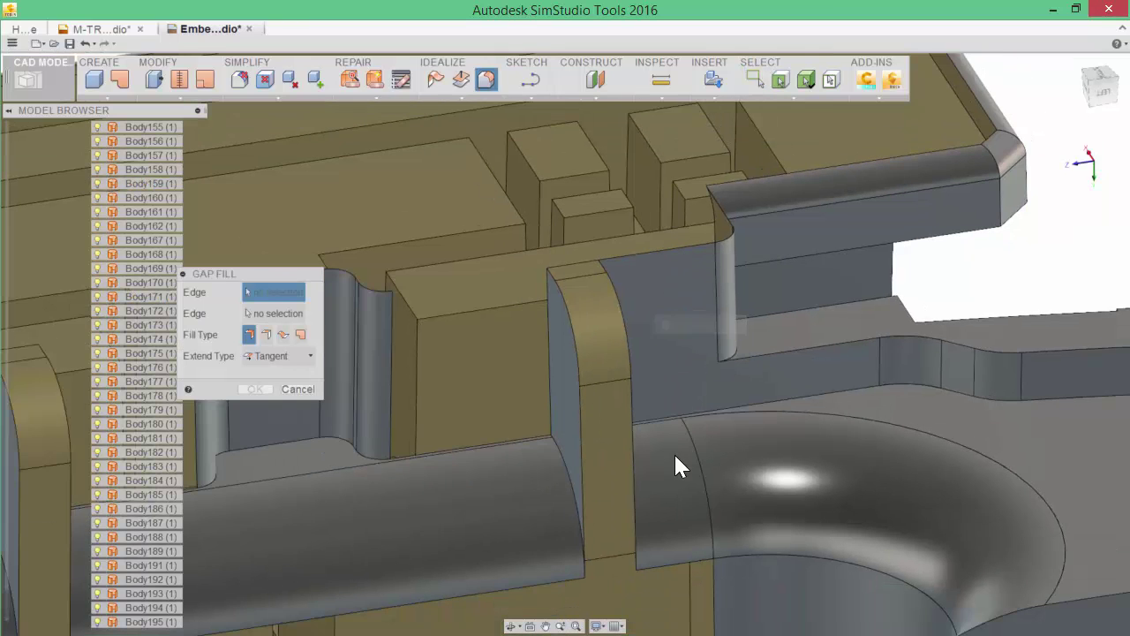
{"action": "scroll", "coordinate": [675, 452], "scroll_direction": "up", "scroll_amount": 10}
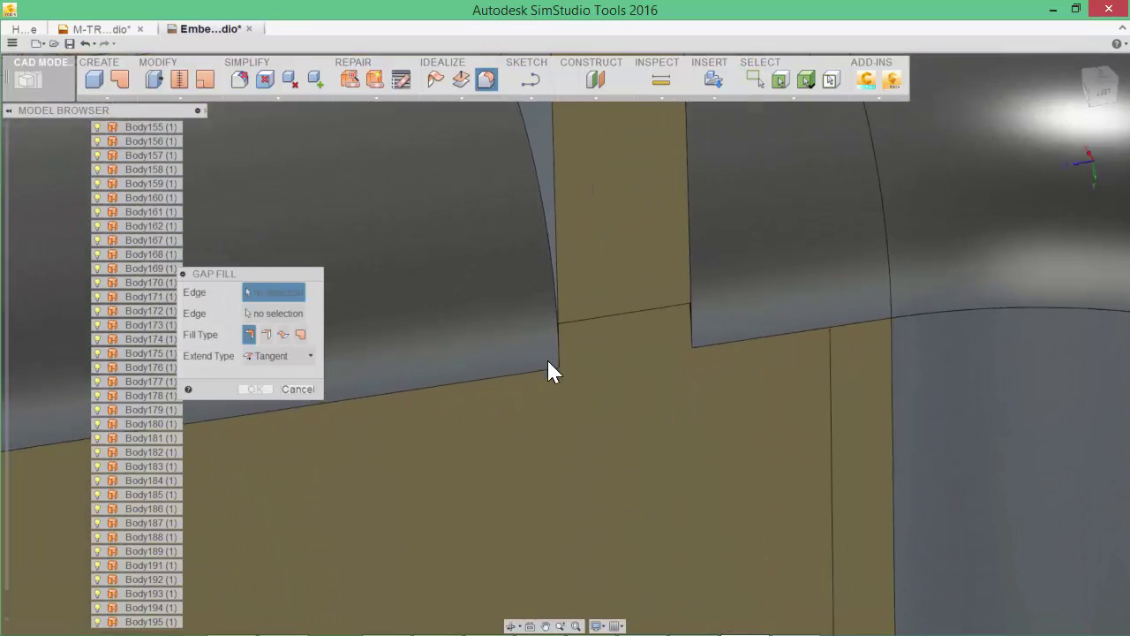
{"action": "scroll", "coordinate": [549, 361], "scroll_direction": "up", "scroll_amount": 2}
{"action": "left_click", "coordinate": [283, 334]}
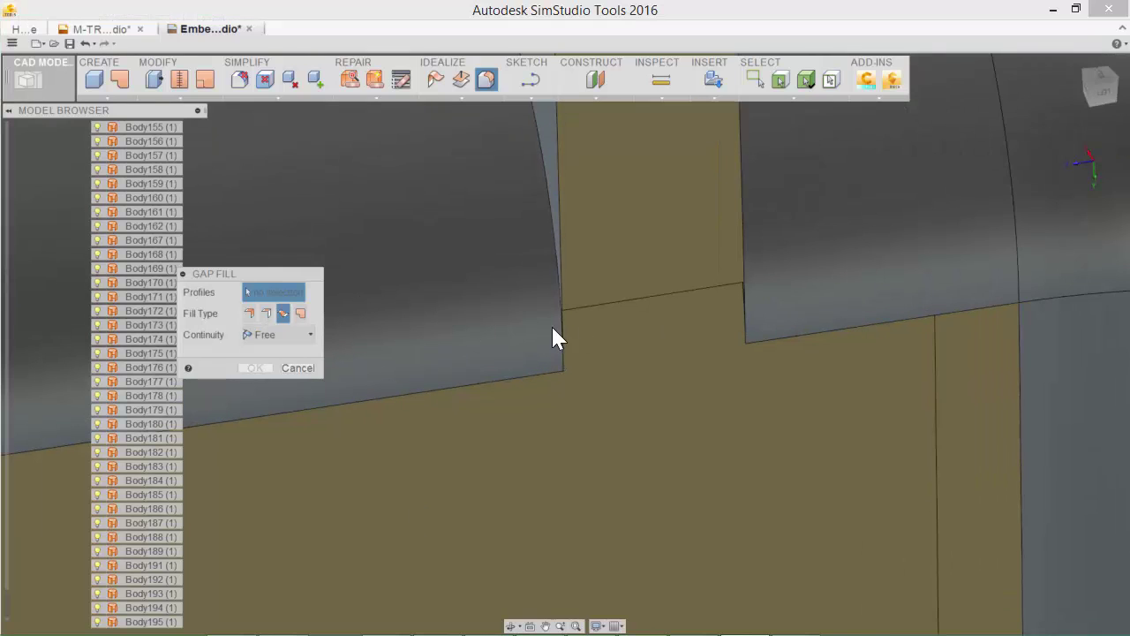
{"action": "left_click", "coordinate": [564, 334]}
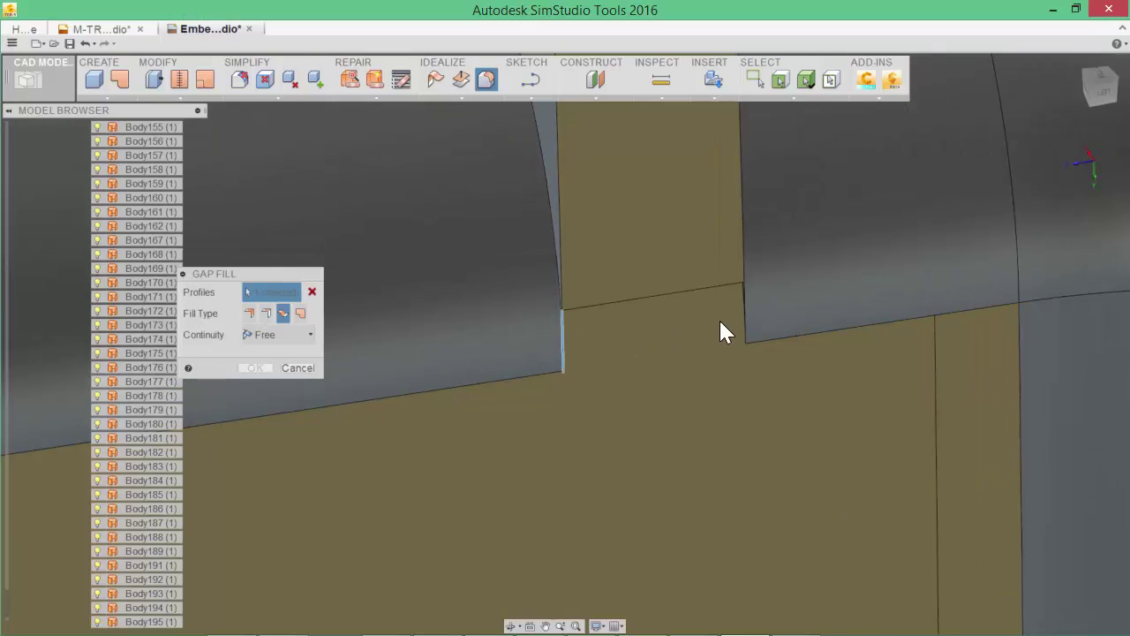
{"action": "right_click_drag", "start_coordinate": [784, 313], "coordinate": [894, 323]}
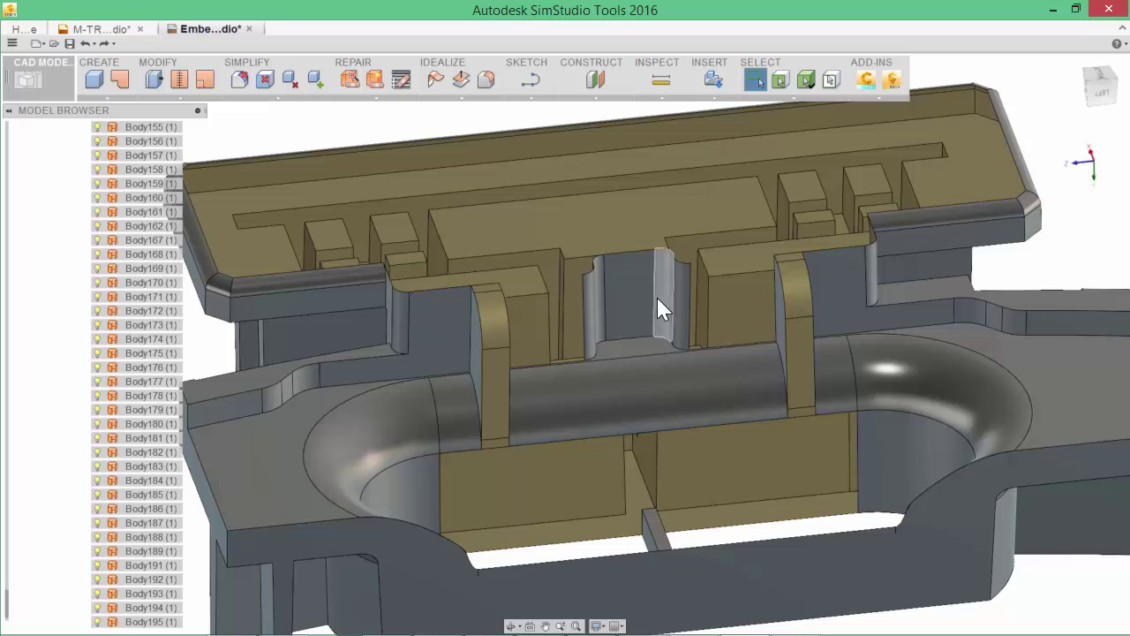
Step: Gap-fill between the second wall pair's inner vertical edge and the facing edge of the central recess, using a loft with Free continuity
{"action": "right_click_drag", "start_coordinate": [733, 330], "coordinate": [732, 283]}
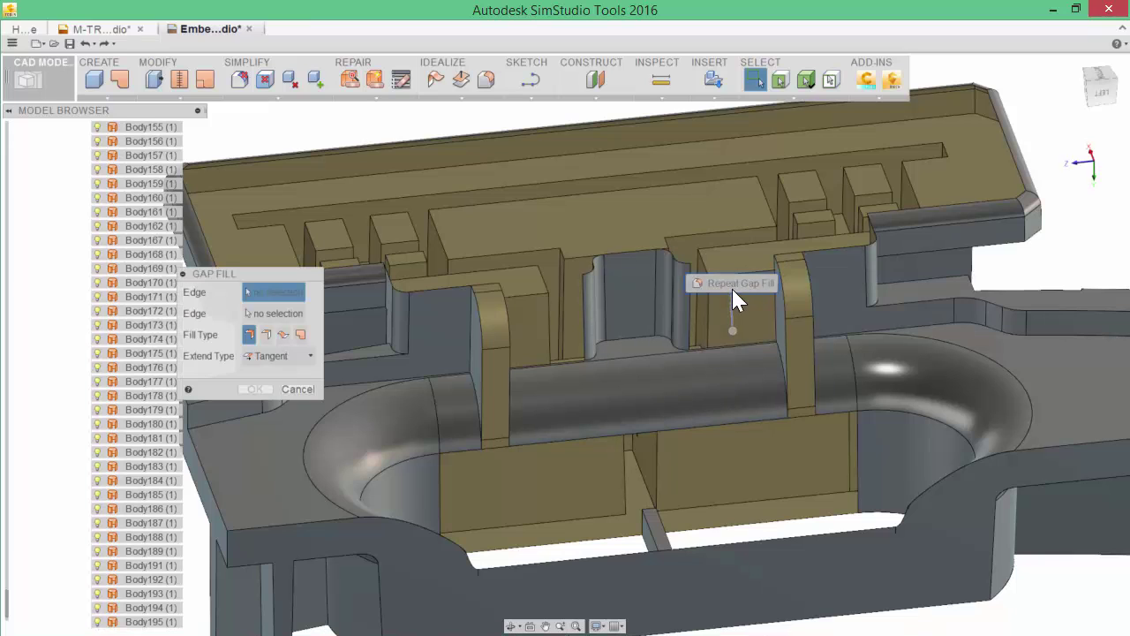
{"action": "left_click", "coordinate": [284, 334]}
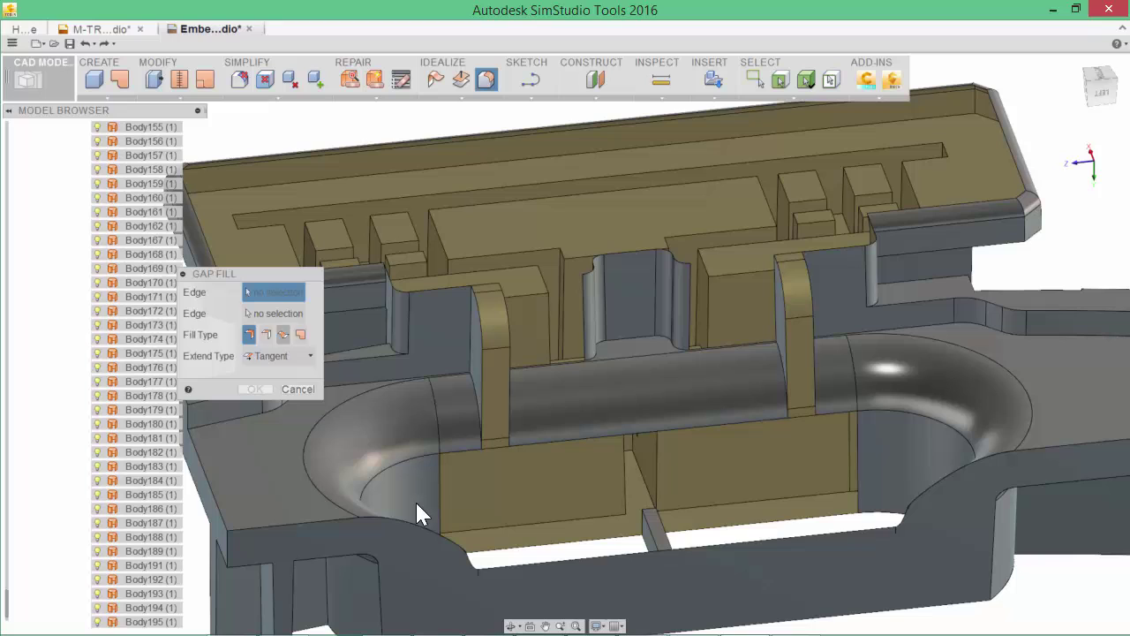
{"action": "left_click", "coordinate": [775, 299]}
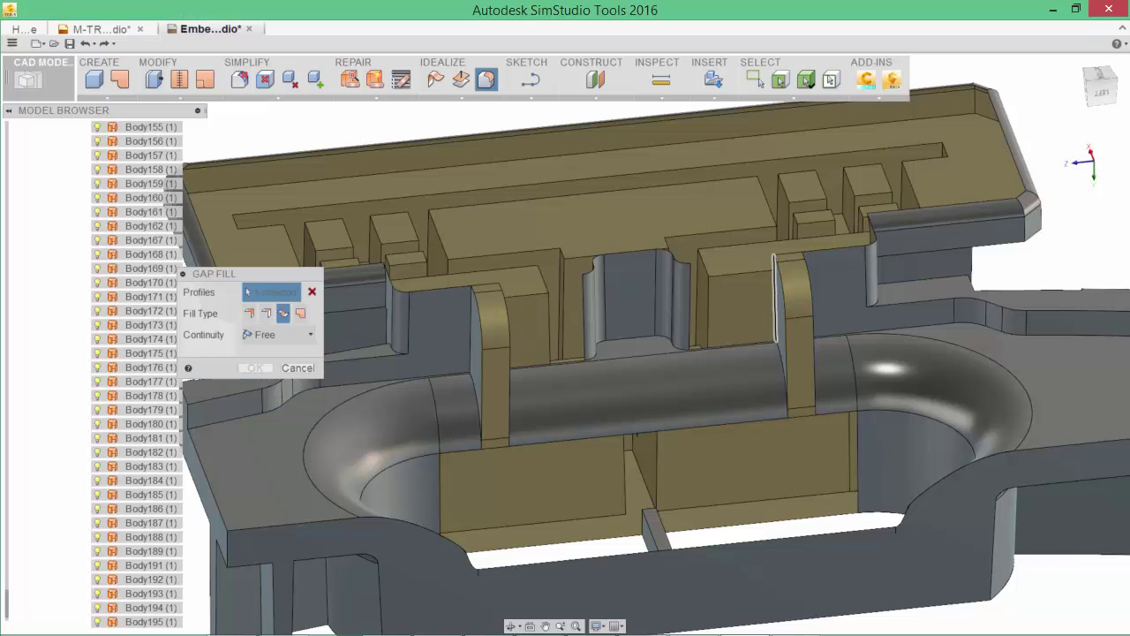
{"action": "left_click", "coordinate": [690, 300]}
{"action": "right_click", "coordinate": [672, 314]}
Step: Gap-fill between the central recess's other outer edge and the first wall pair's inner vertical edge, using a loft with Free continuity
{"action": "left_click", "coordinate": [655, 277]}
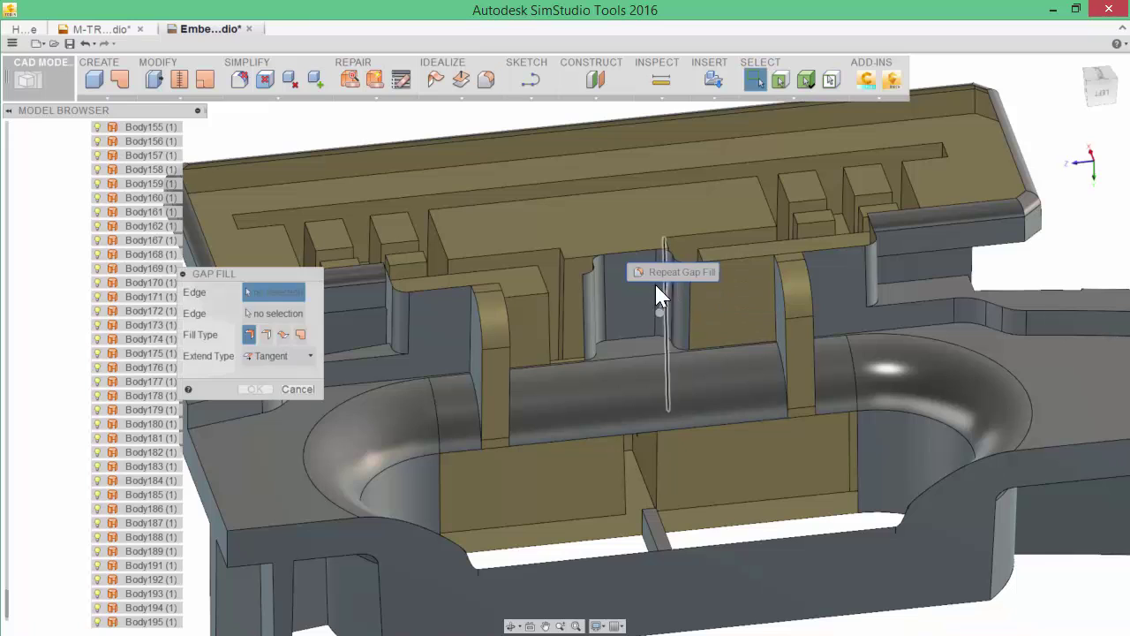
{"action": "left_click", "coordinate": [282, 334]}
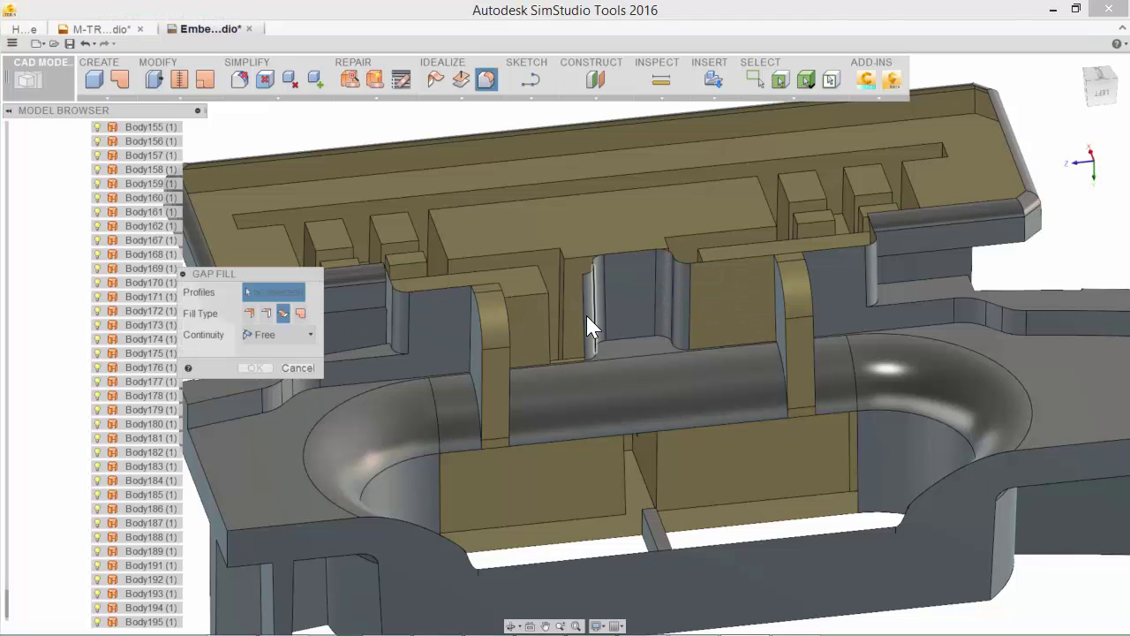
{"action": "left_click", "coordinate": [584, 335]}
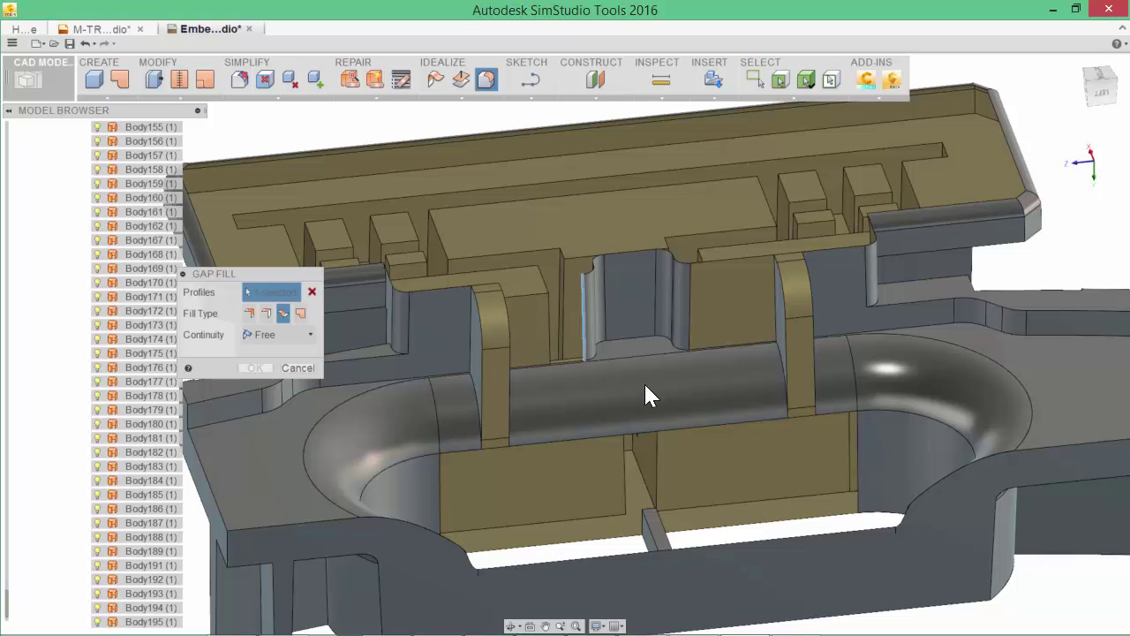
{"action": "middle_click_drag", "start_coordinate": [648, 390], "coordinate": [686, 326], "text": "shift"}
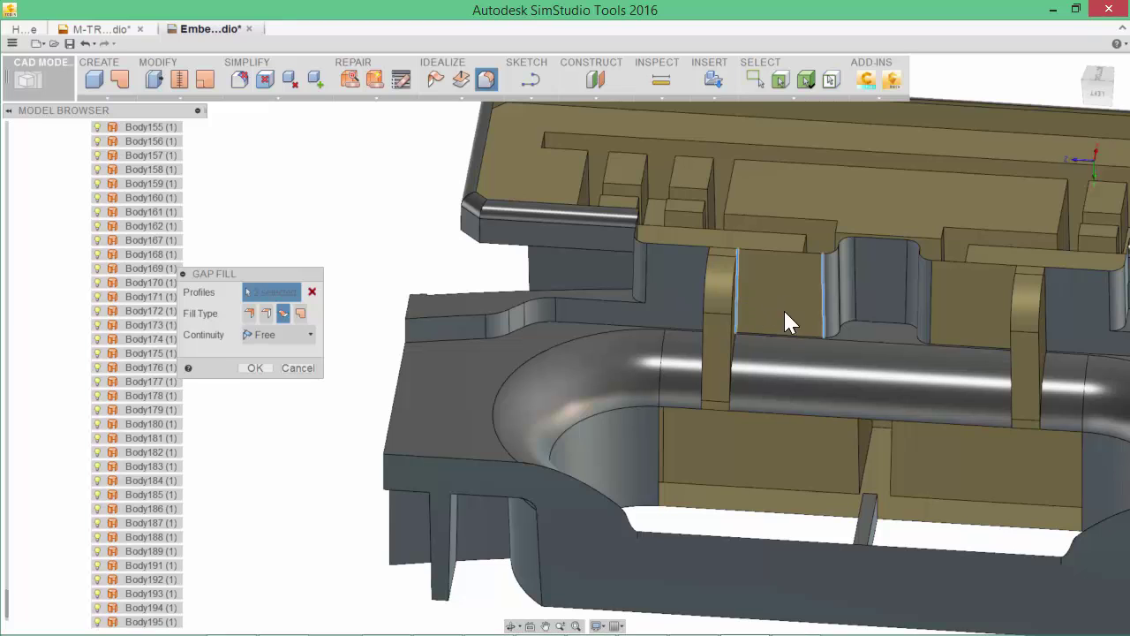
{"action": "scroll", "coordinate": [769, 322], "scroll_direction": "down", "scroll_amount": 3}
{"action": "right_click_drag", "start_coordinate": [752, 313], "coordinate": [819, 318]}
Step: Examine the rebuilt tab walls and the surfaces behind the oval opening from several angles for remaining gaps
{"action": "middle_click_drag", "start_coordinate": [819, 319], "coordinate": [500, 396]}
{"action": "scroll", "coordinate": [500, 396], "scroll_direction": "down", "scroll_amount": 1}
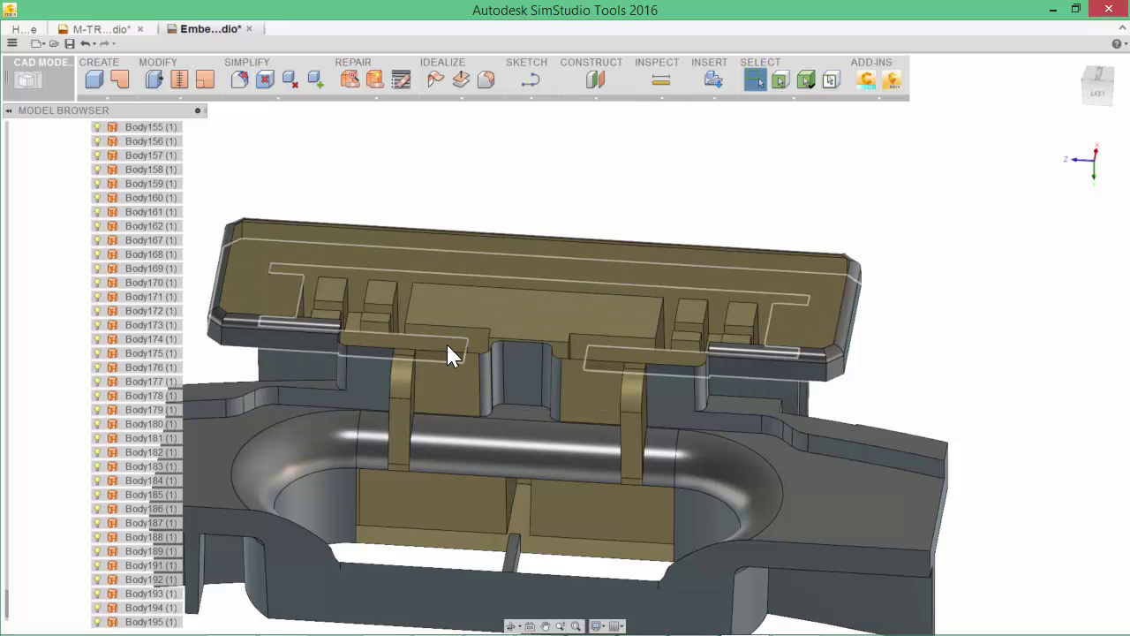
{"action": "middle_click_drag", "start_coordinate": [504, 345], "coordinate": [662, 241], "text": "shift"}
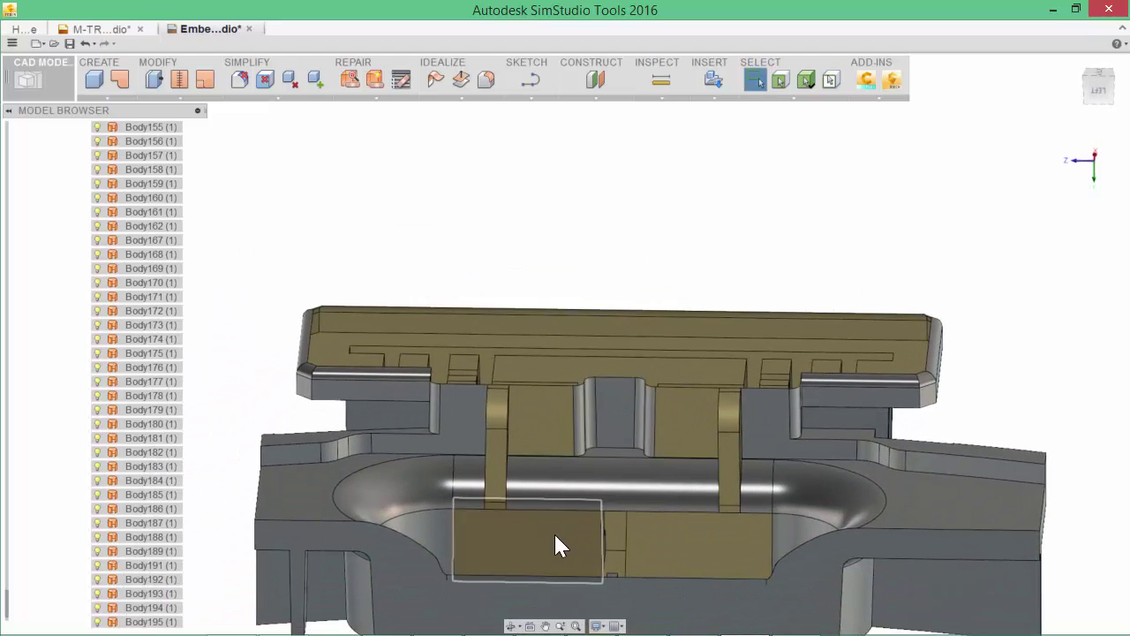
{"action": "left_click", "coordinate": [664, 539]}
{"action": "scroll", "coordinate": [558, 531], "scroll_direction": "down", "scroll_amount": 2}
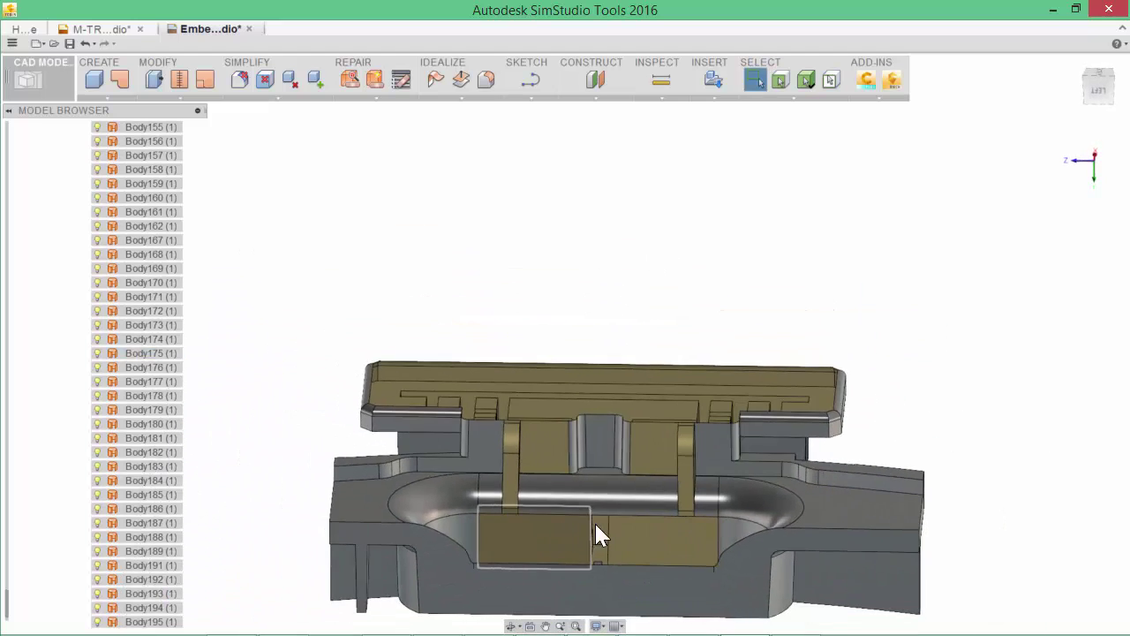
{"action": "middle_click_drag", "start_coordinate": [594, 524], "coordinate": [532, 413]}
{"action": "scroll", "coordinate": [633, 221], "scroll_direction": "up", "scroll_amount": 2}
{"action": "scroll", "coordinate": [431, 325], "scroll_direction": "down", "scroll_amount": 4}
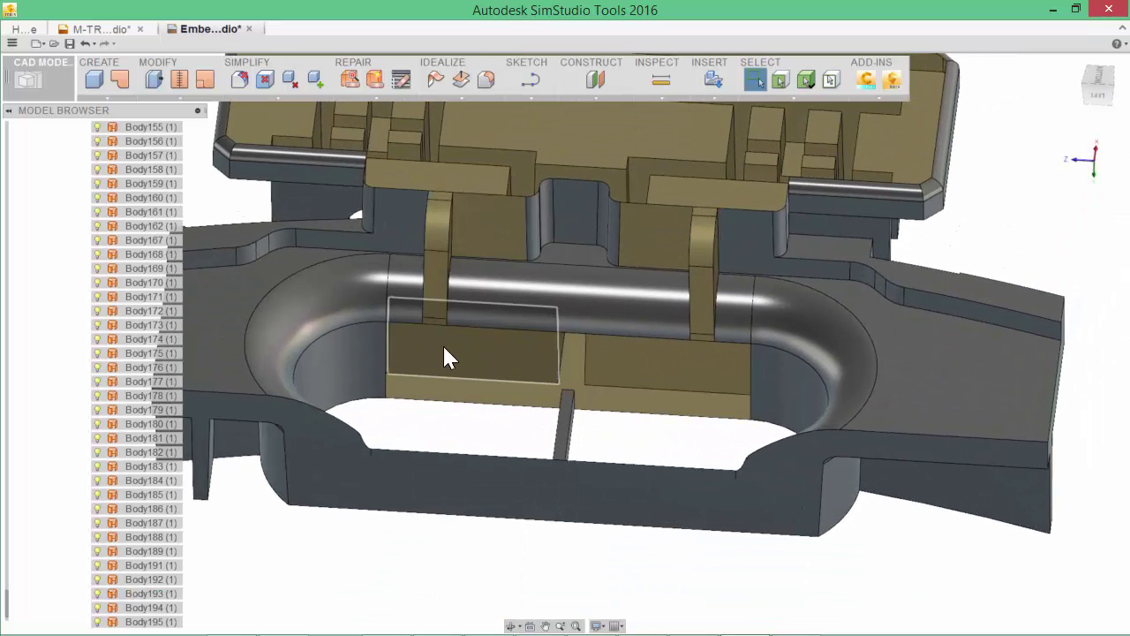
Step: Stitch all of the part's surface bodies together with a tolerance of 0.039 in
{"action": "scroll", "coordinate": [492, 404], "scroll_direction": "down", "scroll_amount": 1}
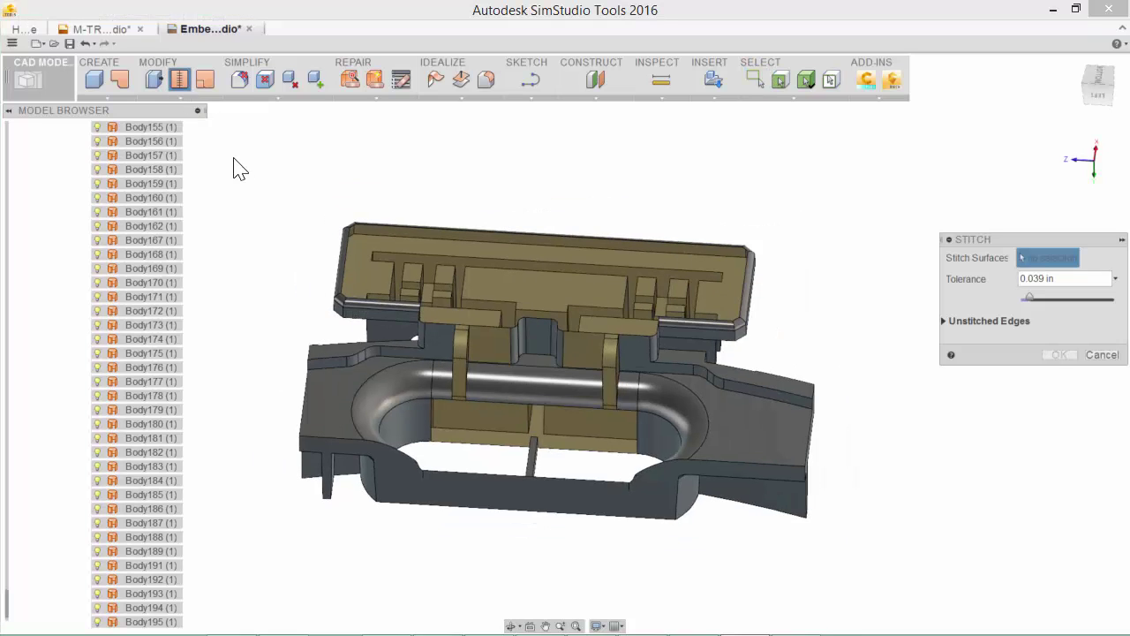
{"action": "left_click_drag", "start_coordinate": [223, 146], "coordinate": [864, 559]}
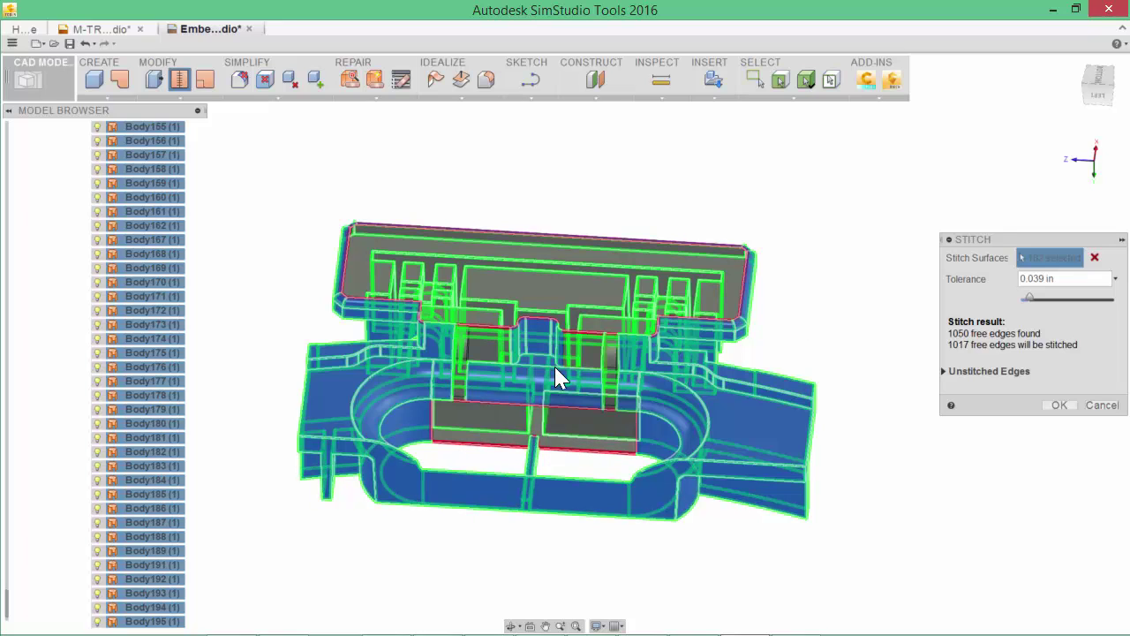
{"action": "left_click", "coordinate": [1056, 406]}
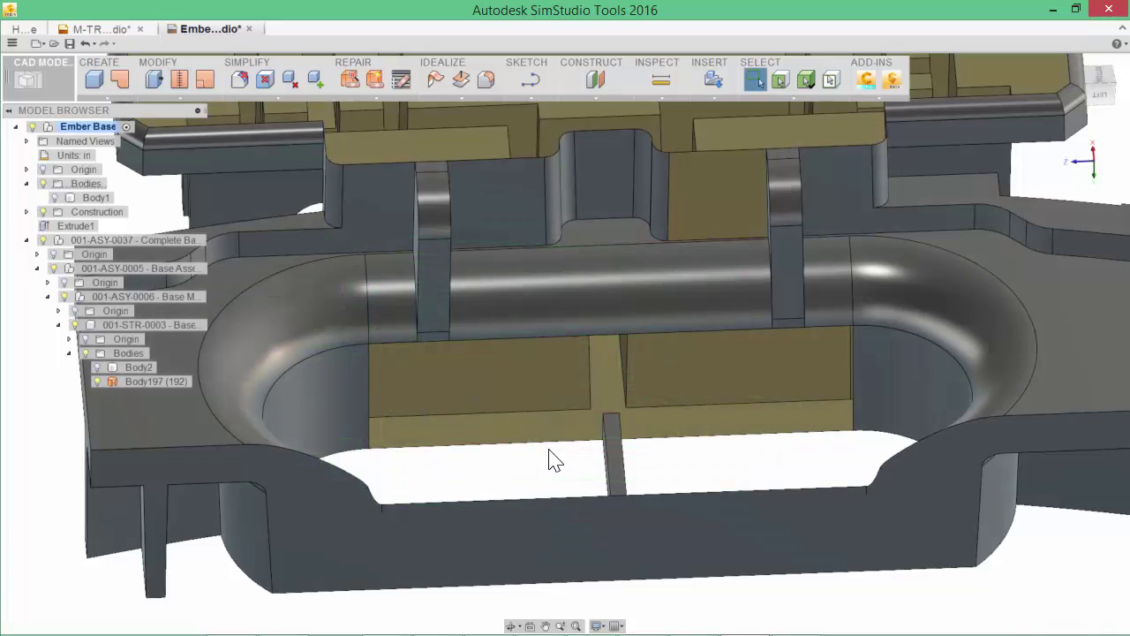
Step: Gap-fill the opening in the flat wall behind the oval opening by patching its full boundary, including the rib notch, with Connected continuity
{"action": "left_click", "coordinate": [587, 426]}
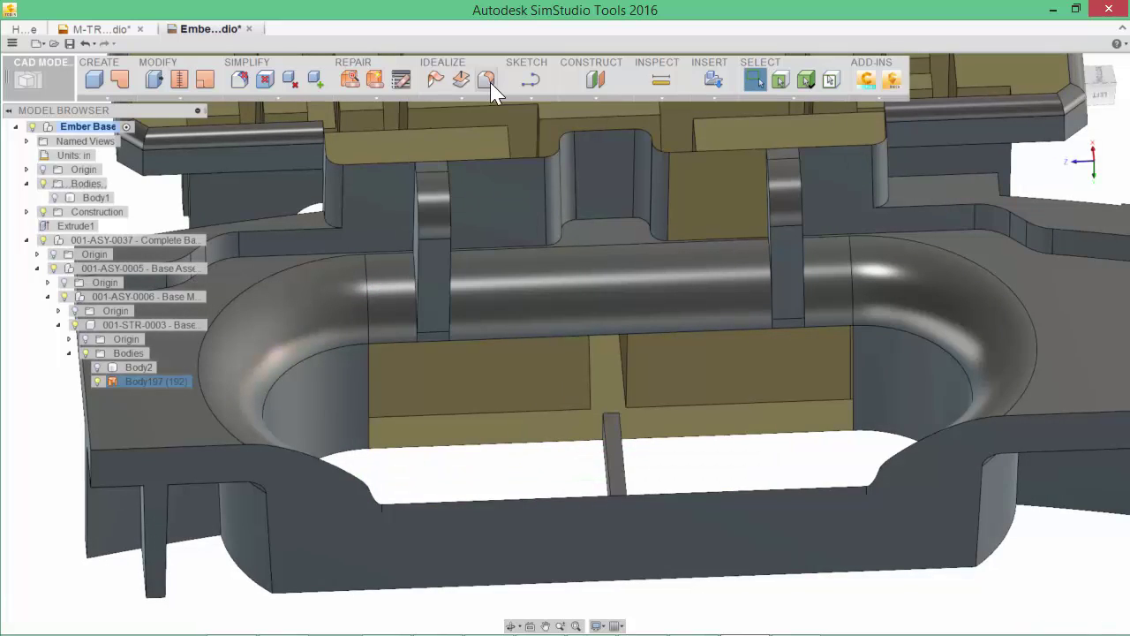
{"action": "left_click", "coordinate": [489, 80]}
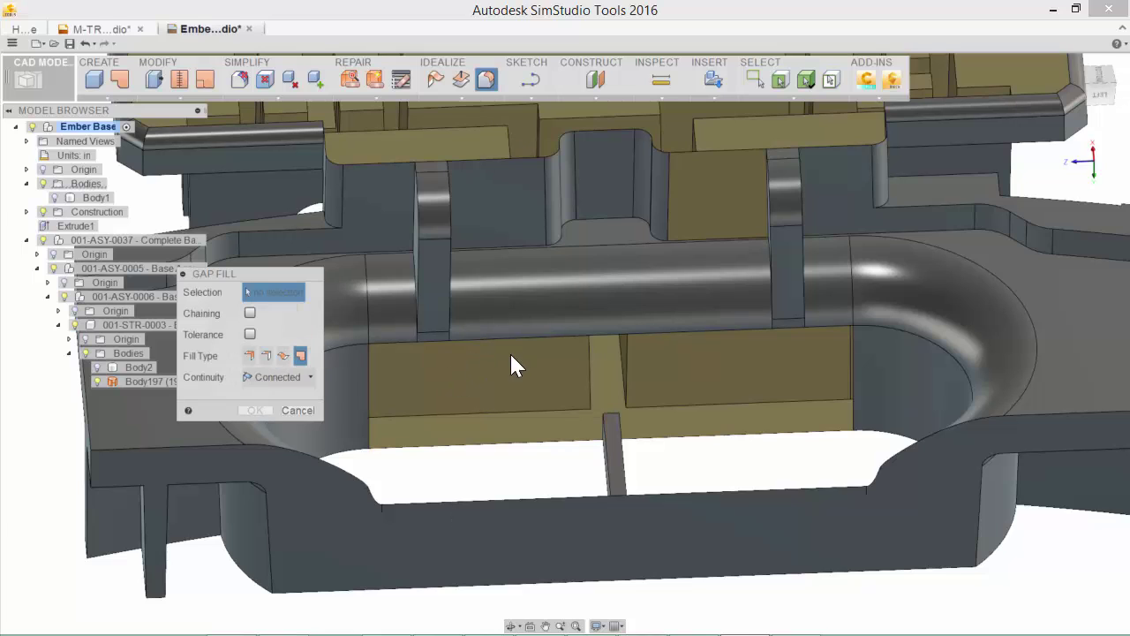
{"action": "left_click", "coordinate": [529, 332]}
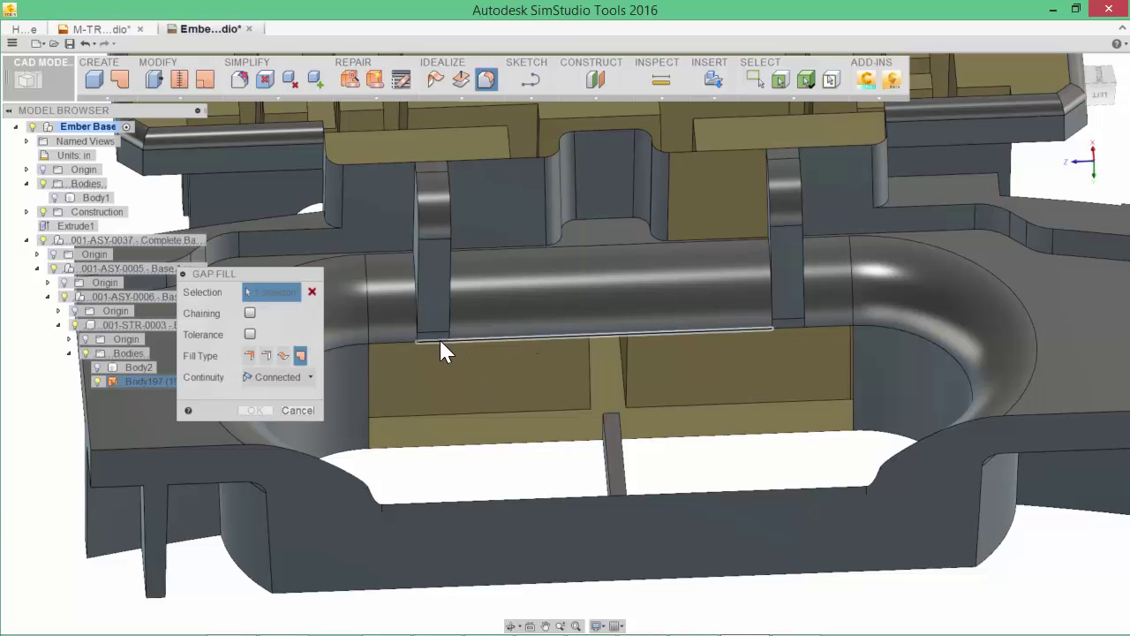
{"action": "left_click", "coordinate": [371, 369]}
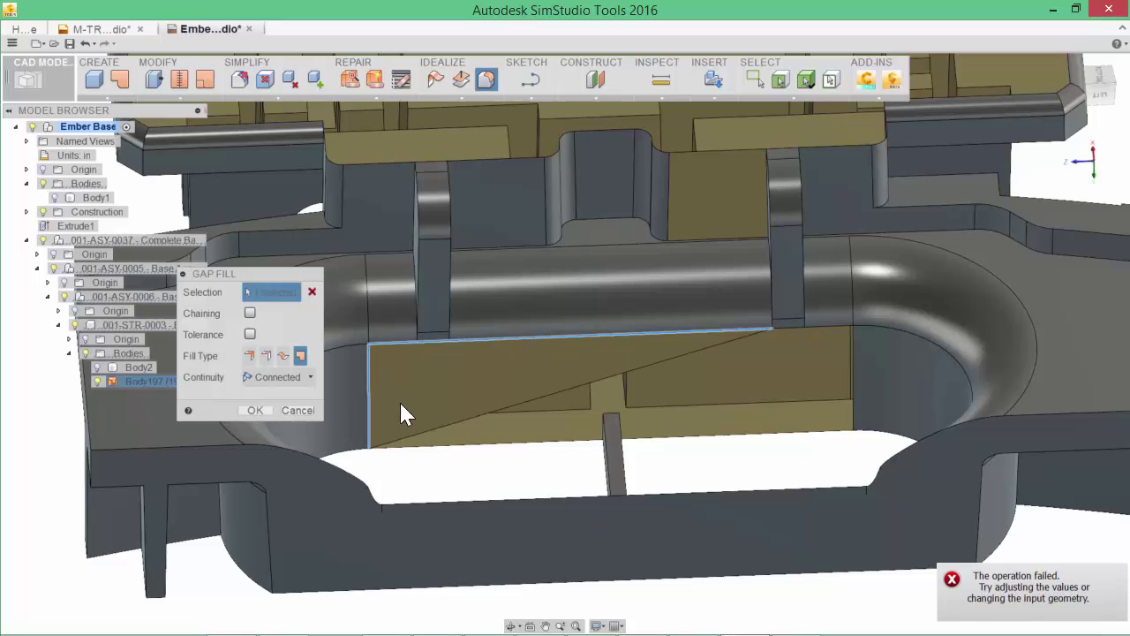
{"action": "left_click", "coordinate": [424, 448]}
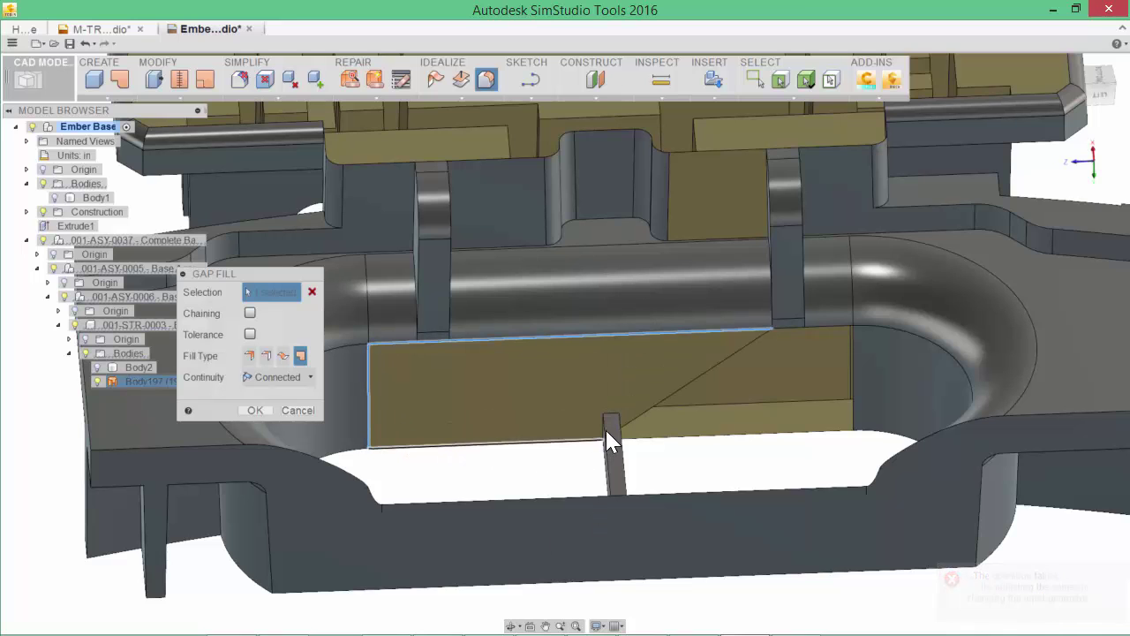
{"action": "scroll", "coordinate": [609, 439], "scroll_direction": "up", "scroll_amount": 5}
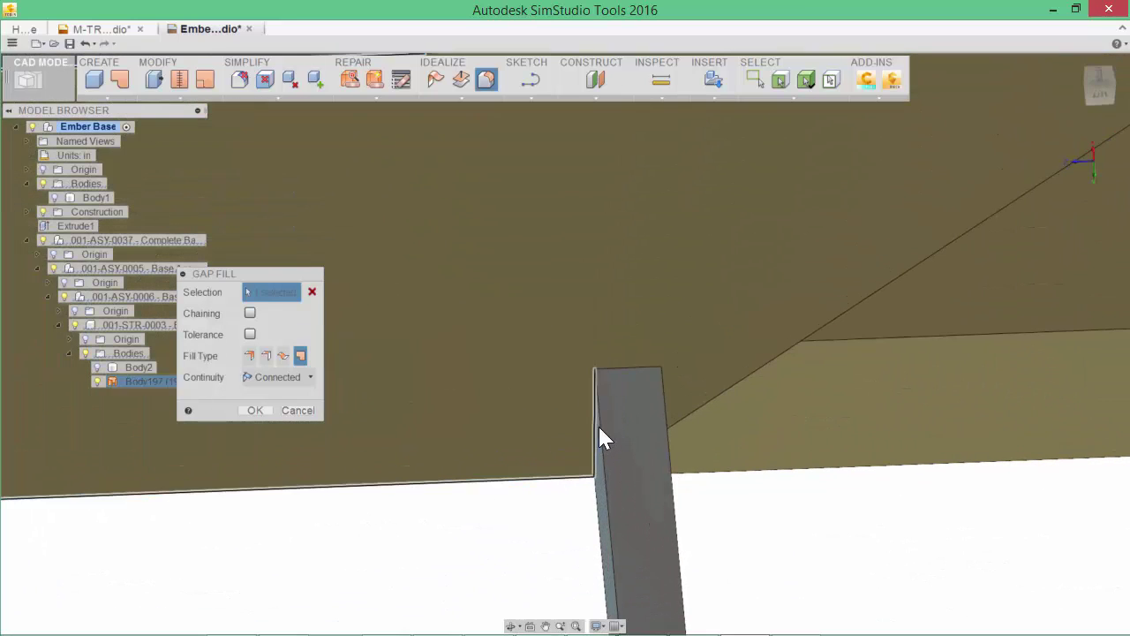
{"action": "scroll", "coordinate": [606, 433], "scroll_direction": "down", "scroll_amount": 2}
{"action": "scroll", "coordinate": [618, 375], "scroll_direction": "down", "scroll_amount": 3}
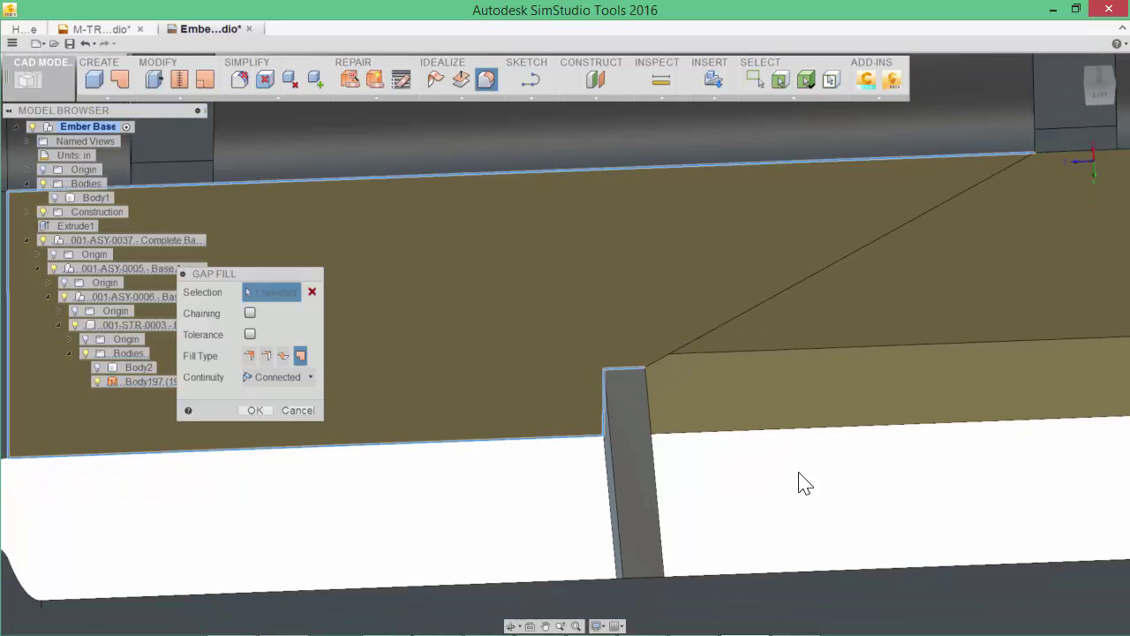
{"action": "middle_click_drag", "start_coordinate": [854, 492], "coordinate": [702, 362], "text": "shift"}
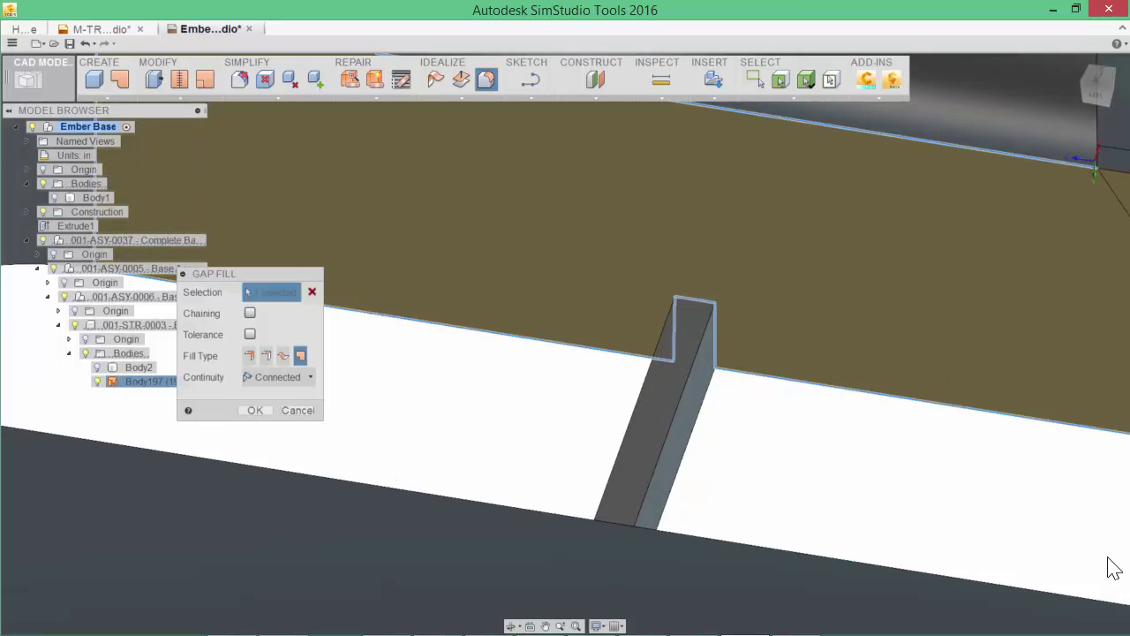
{"action": "scroll", "coordinate": [817, 398], "scroll_direction": "down", "scroll_amount": 3}
{"action": "middle_click_drag", "start_coordinate": [782, 447], "coordinate": [622, 474]}
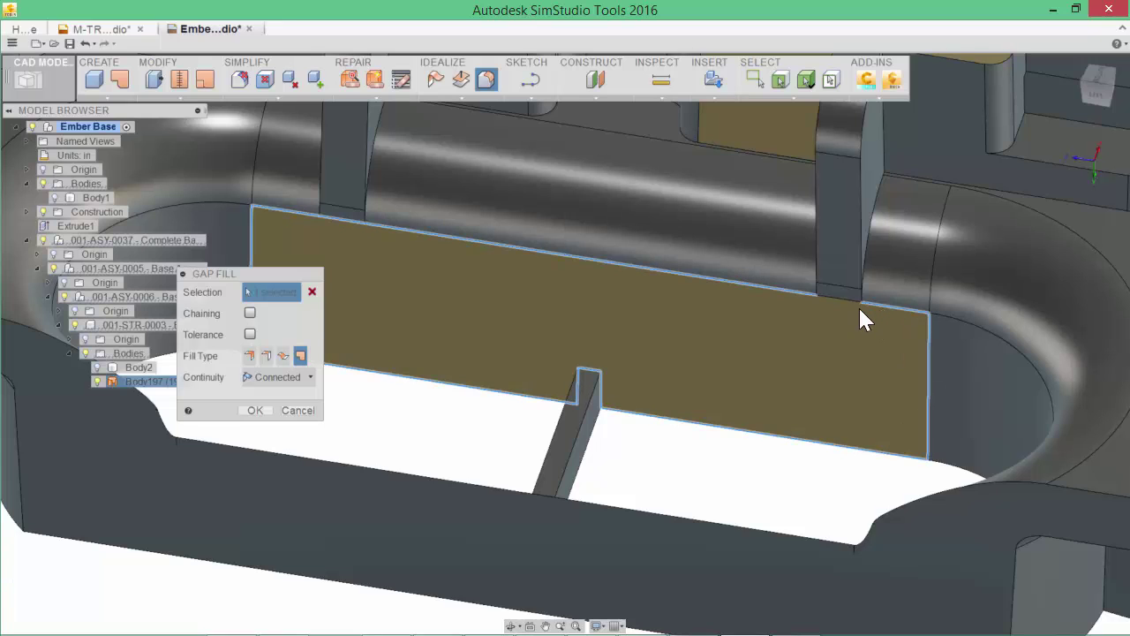
{"action": "left_click", "coordinate": [261, 411]}
Step: Gap-fill the large open face of the tab plate with a patch along its chained outer rim, using Connected continuity
{"action": "middle_click_drag", "start_coordinate": [273, 419], "coordinate": [443, 460], "text": "shift"}
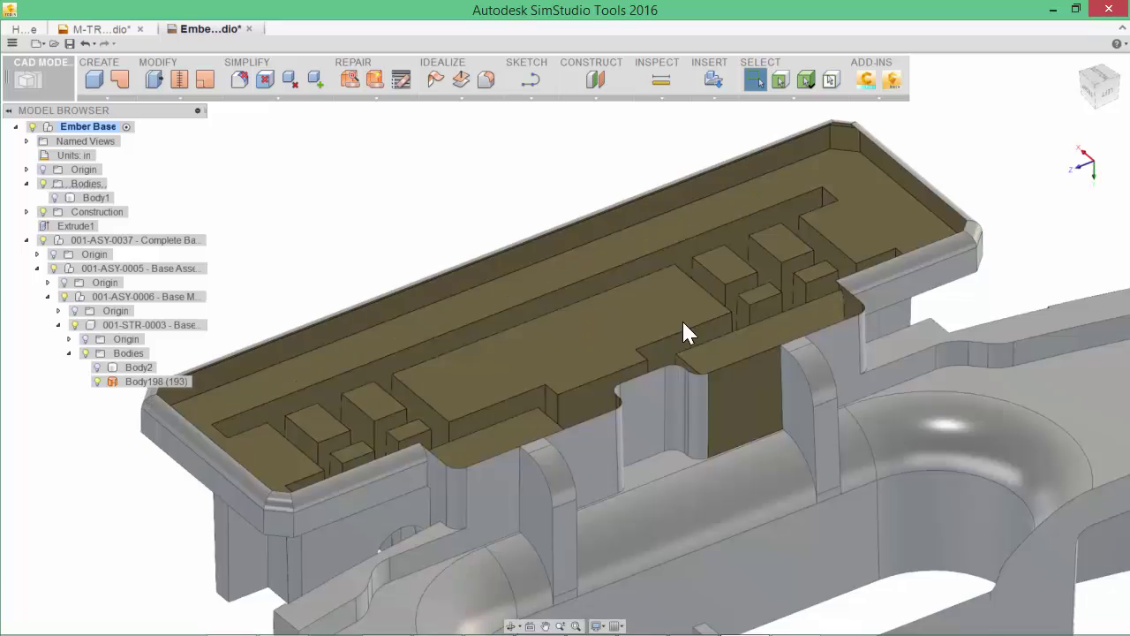
{"action": "left_click", "coordinate": [651, 334]}
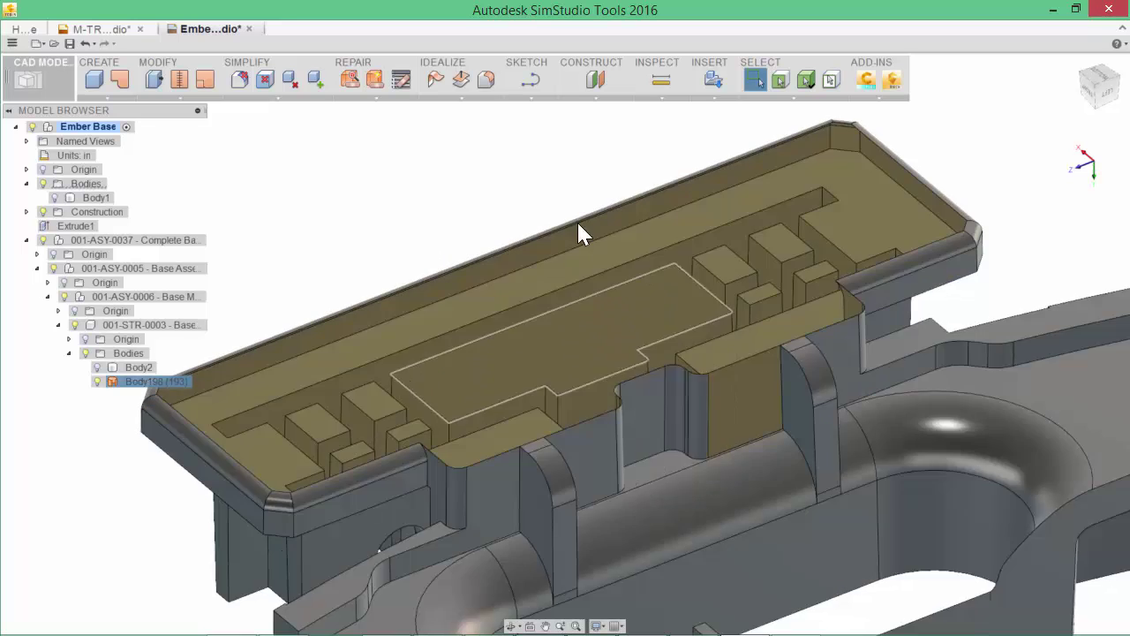
{"action": "left_click", "coordinate": [566, 205]}
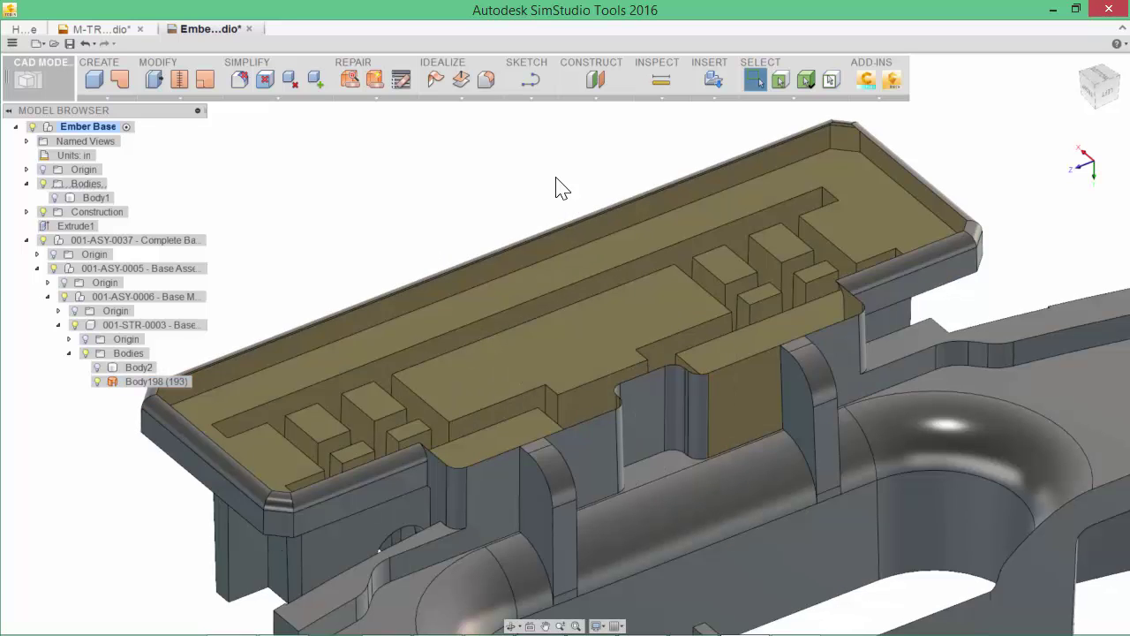
{"action": "left_click", "coordinate": [486, 79]}
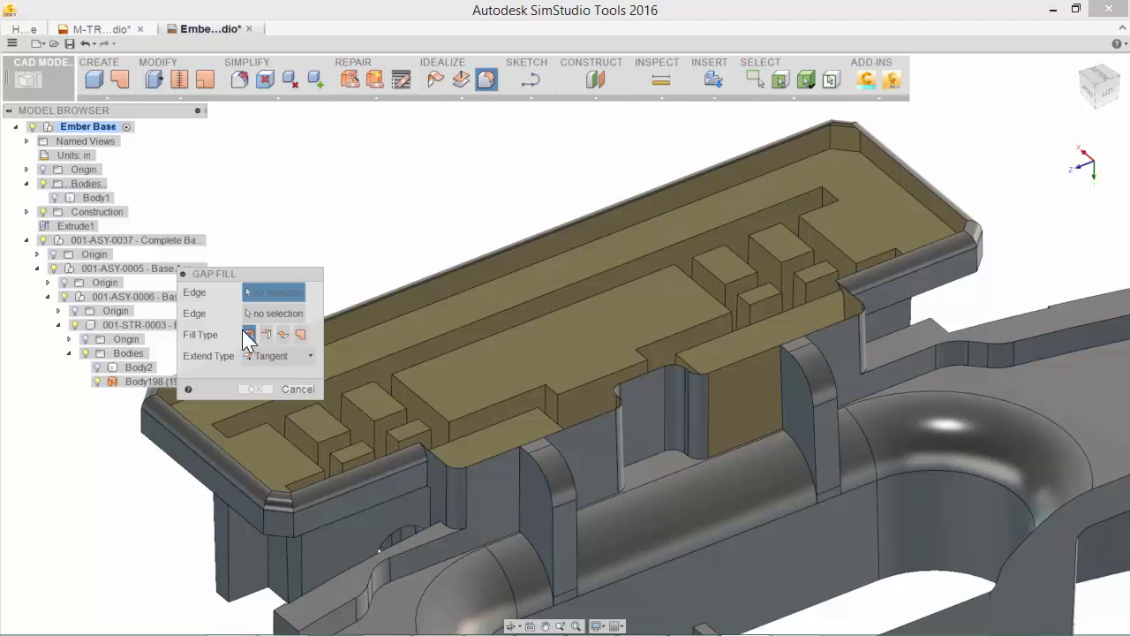
{"action": "left_click", "coordinate": [300, 334]}
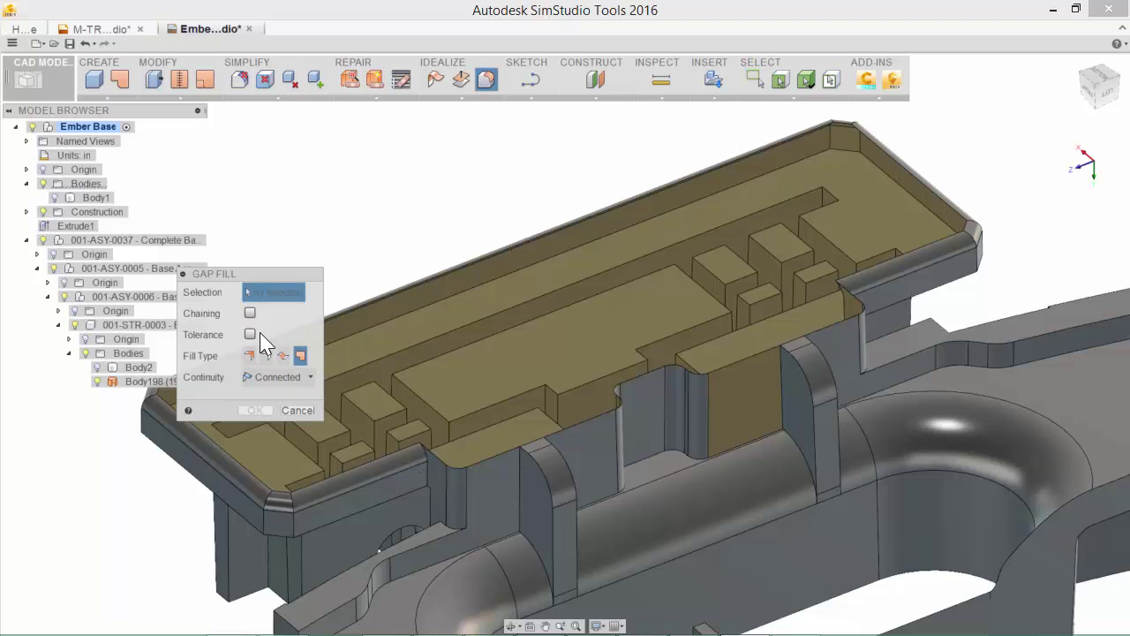
{"action": "left_click", "coordinate": [415, 301]}
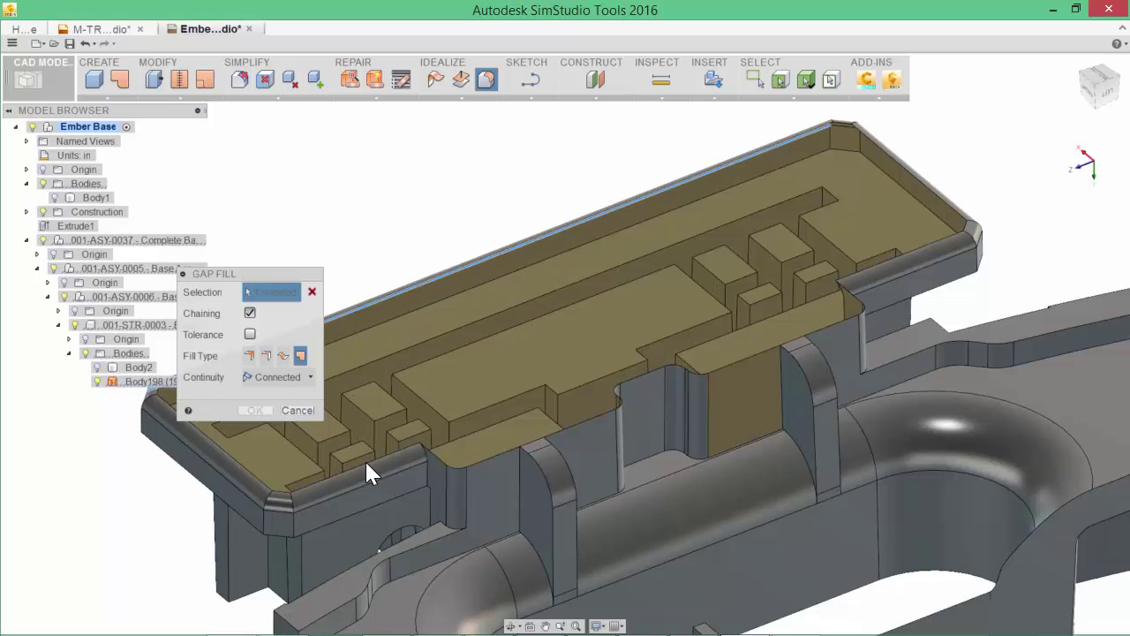
{"action": "left_click", "coordinate": [338, 313]}
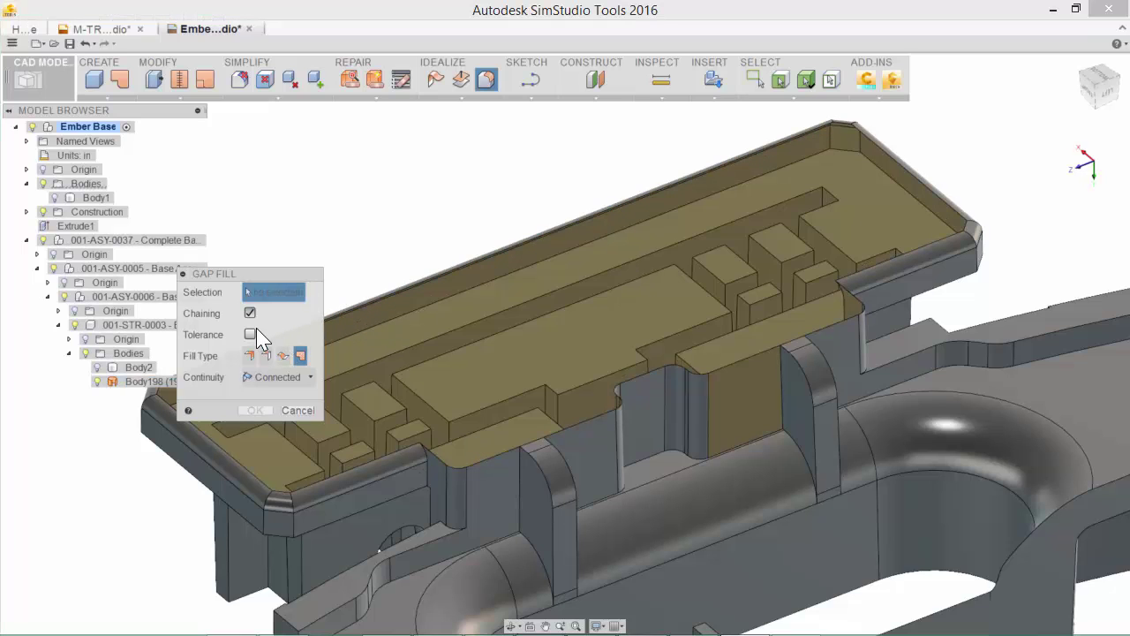
{"action": "left_click", "coordinate": [470, 468]}
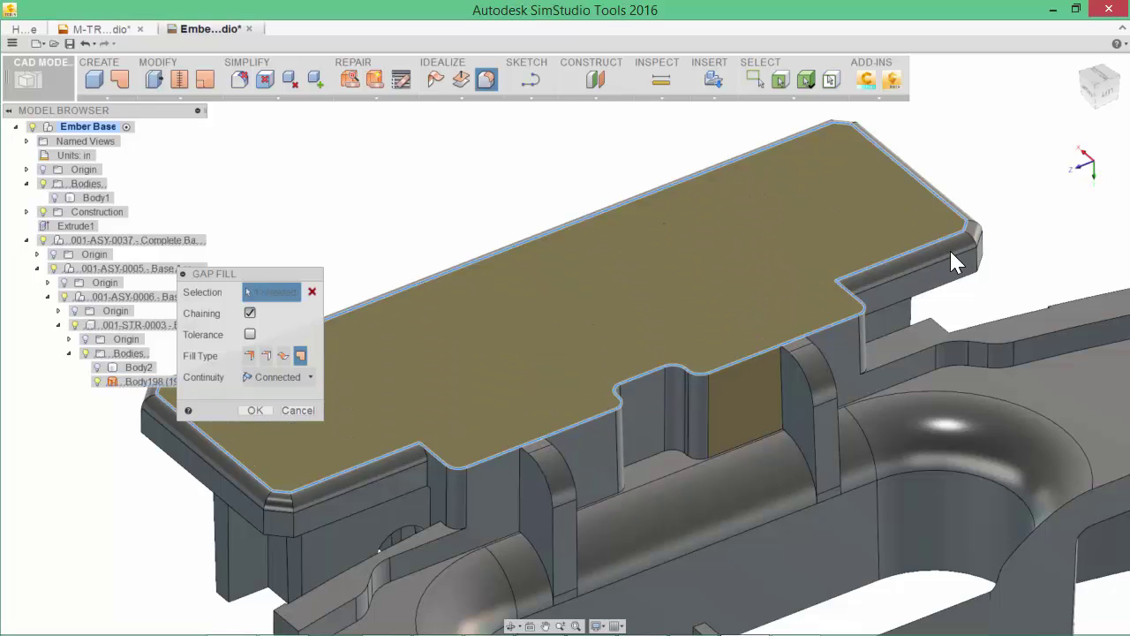
{"action": "left_click", "coordinate": [255, 411]}
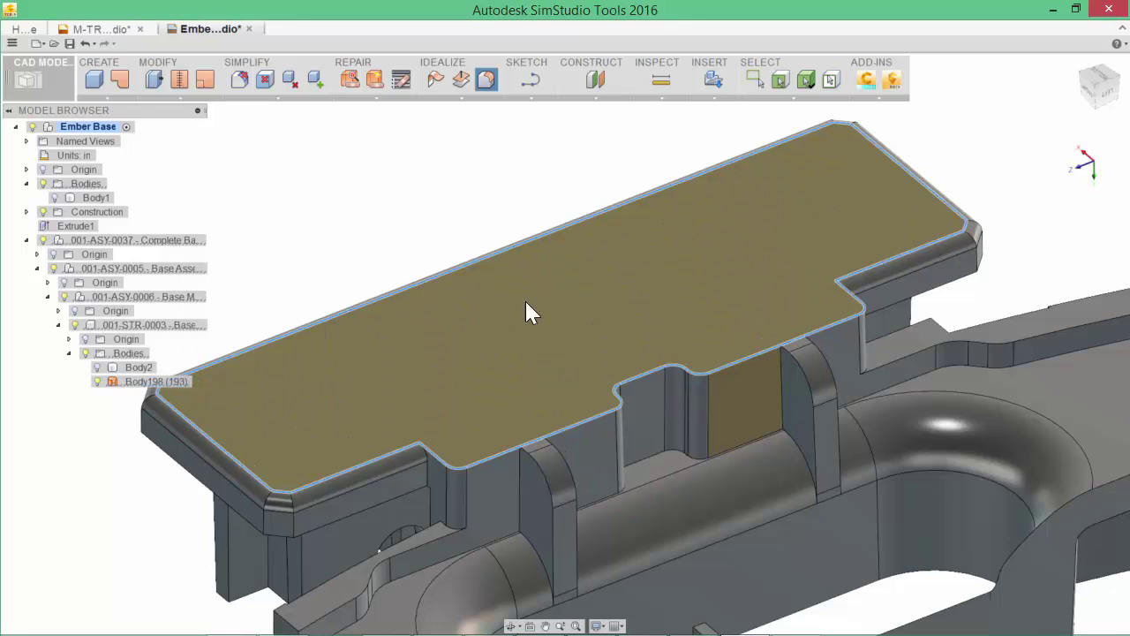
Step: Delete the reversed rectangular face between the central recess and the adjacent curved tab rib
{"action": "scroll", "coordinate": [552, 265], "scroll_direction": "down", "scroll_amount": 2}
{"action": "middle_click_drag", "start_coordinate": [633, 305], "coordinate": [500, 295]}
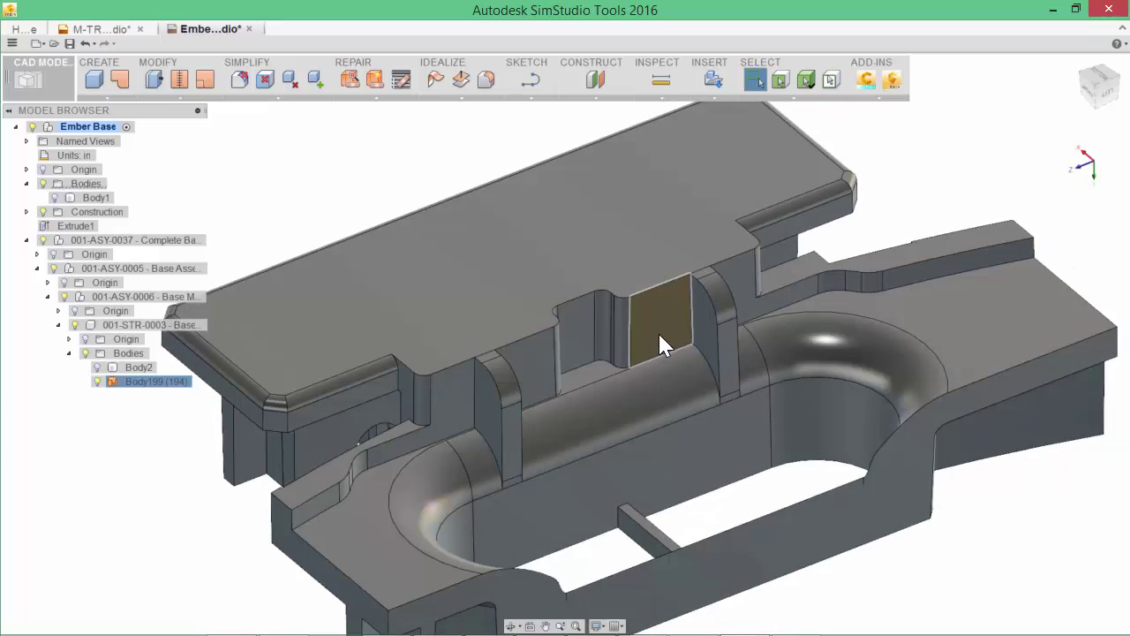
{"action": "scroll", "coordinate": [663, 327], "scroll_direction": "up", "scroll_amount": 5}
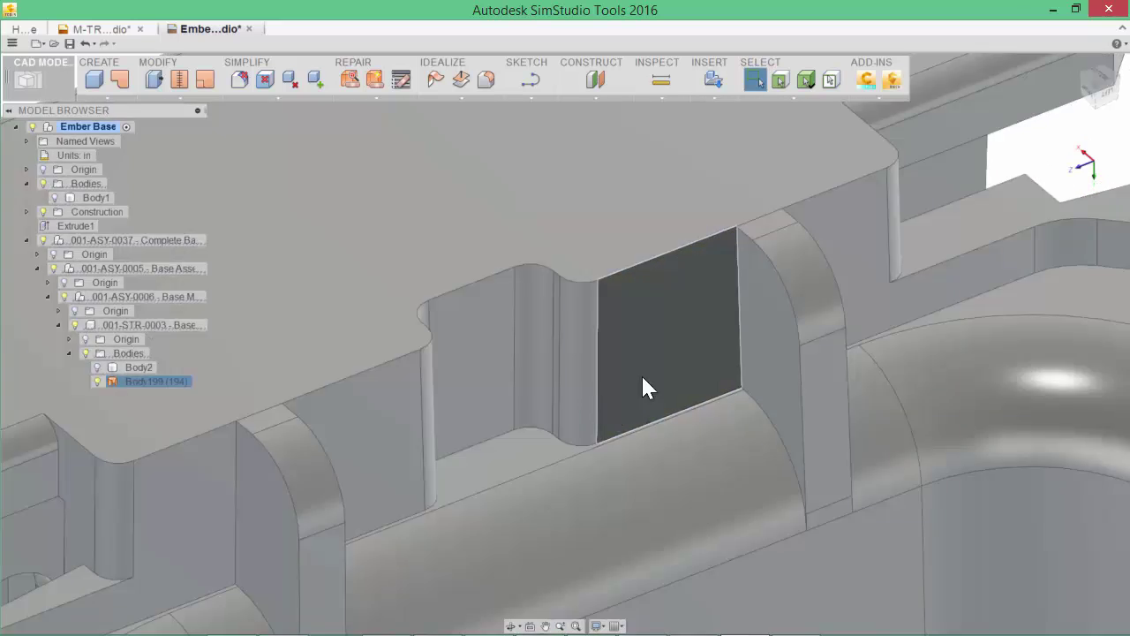
{"action": "right_click", "coordinate": [652, 358]}
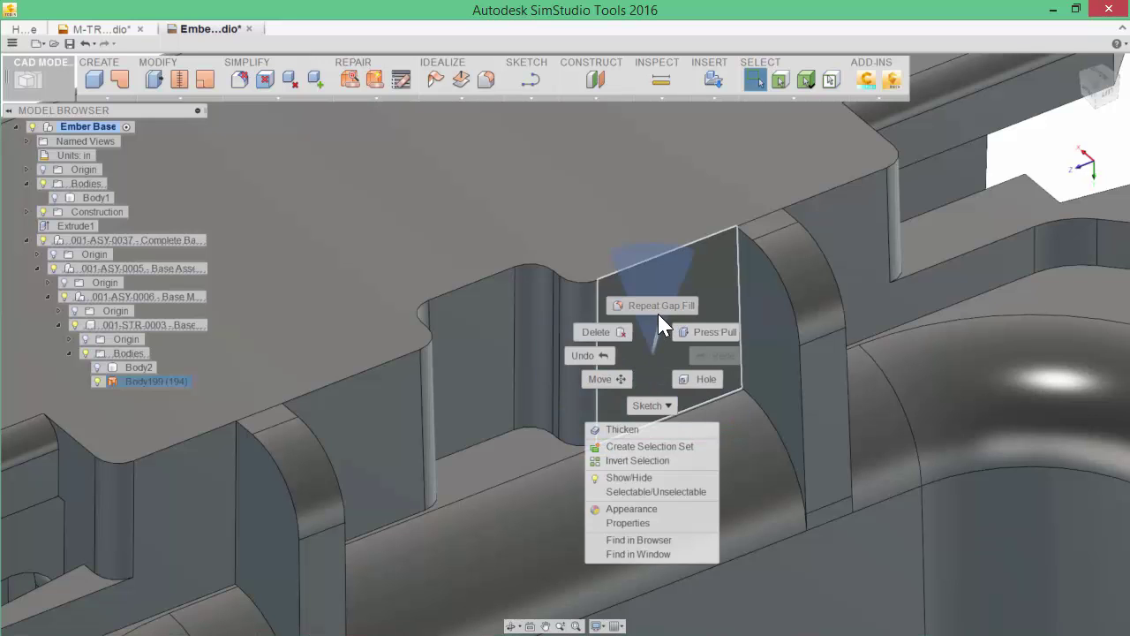
{"action": "left_click", "coordinate": [596, 334]}
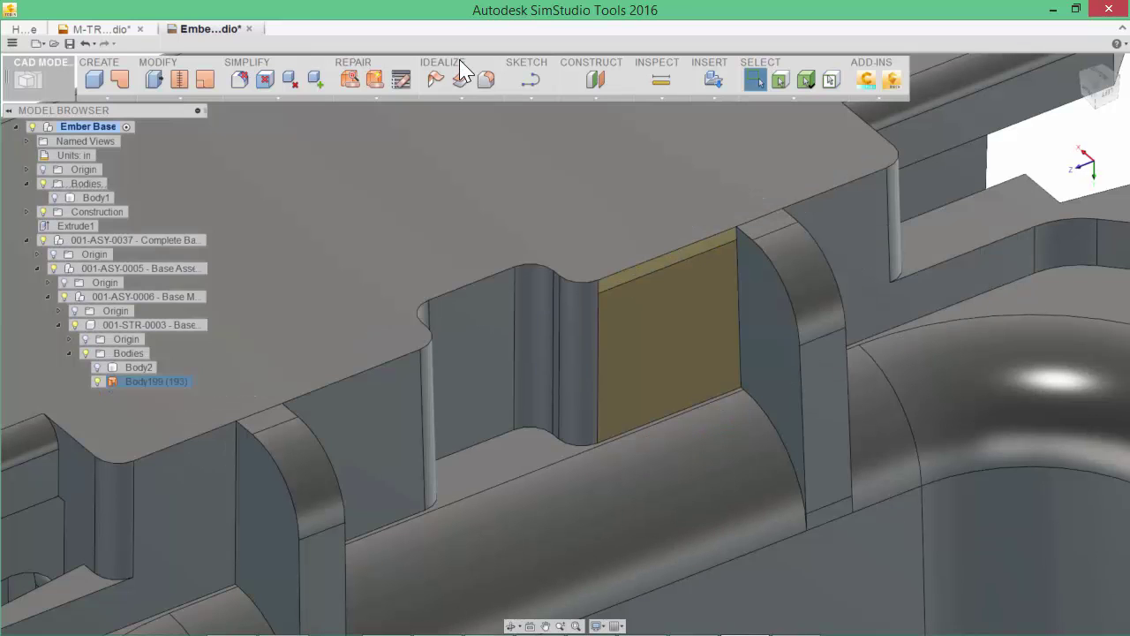
Step: Patch the rectangular opening beside the central recess by gap-filling its four boundary edges with Connected continuity
{"action": "left_click", "coordinate": [486, 81]}
{"action": "left_click", "coordinate": [301, 334]}
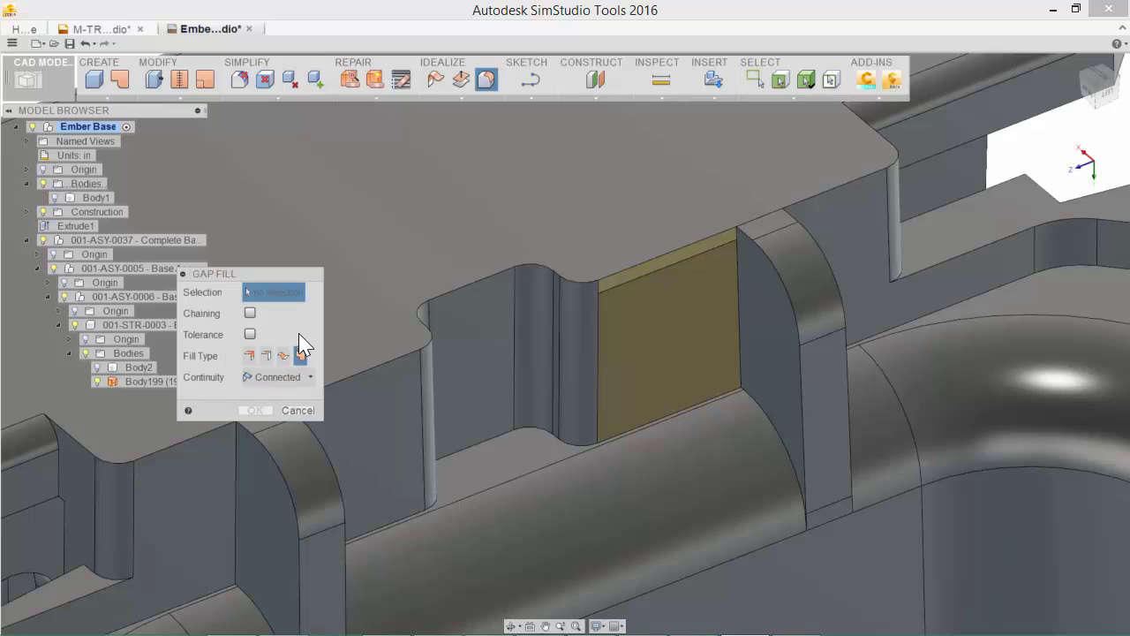
{"action": "left_click", "coordinate": [604, 279]}
{"action": "left_click", "coordinate": [599, 297]}
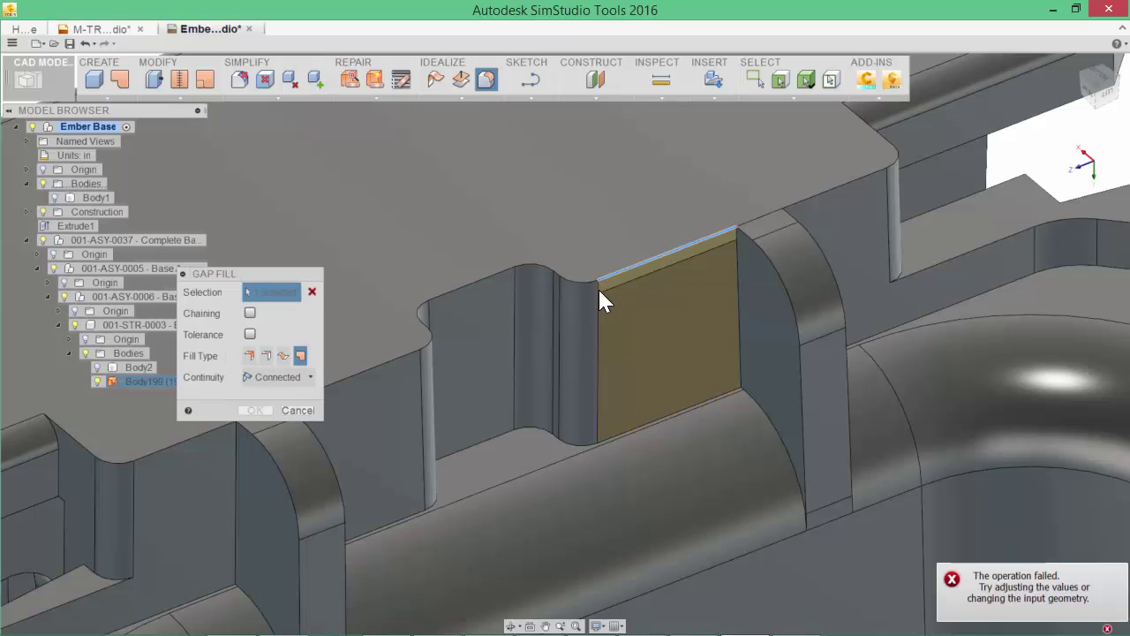
{"action": "left_click", "coordinate": [619, 427]}
{"action": "left_click", "coordinate": [743, 335]}
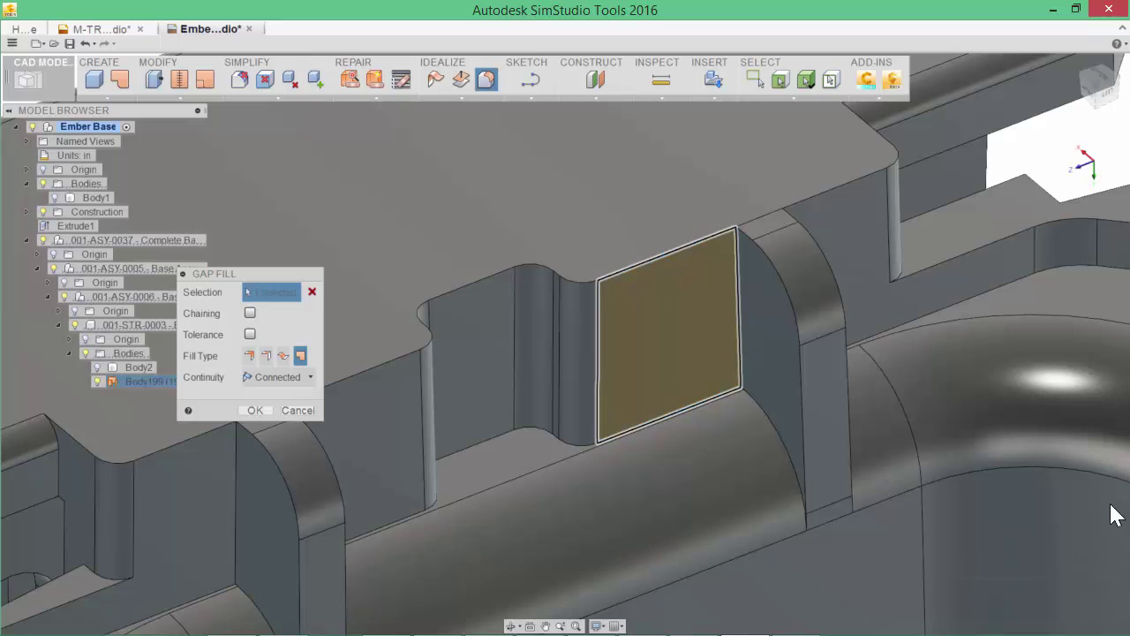
{"action": "left_click", "coordinate": [265, 407]}
Step: Examine the repaired tab body from several angles to check that it is fully closed
{"action": "middle_click_drag", "start_coordinate": [616, 378], "coordinate": [648, 363]}
{"action": "scroll", "coordinate": [662, 369], "scroll_direction": "down", "scroll_amount": 3}
{"action": "scroll", "coordinate": [662, 365], "scroll_direction": "down", "scroll_amount": 2}
{"action": "middle_click_drag", "start_coordinate": [657, 405], "coordinate": [647, 359]}
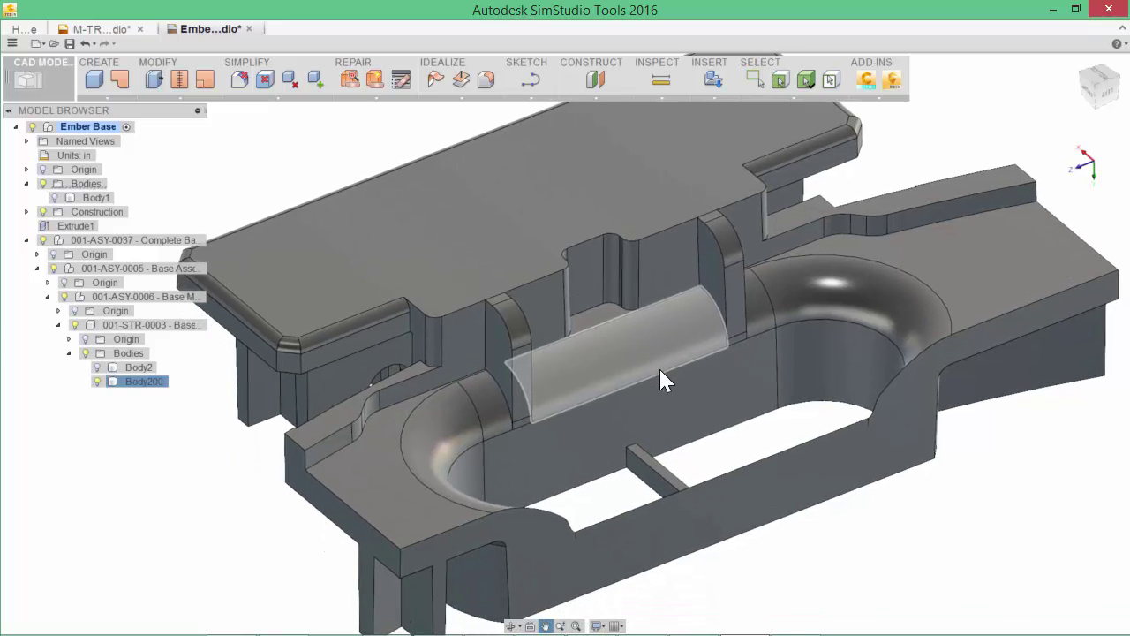
{"action": "middle_click_drag", "start_coordinate": [709, 414], "coordinate": [692, 396]}
{"action": "scroll", "coordinate": [699, 404], "scroll_direction": "down", "scroll_amount": 2}
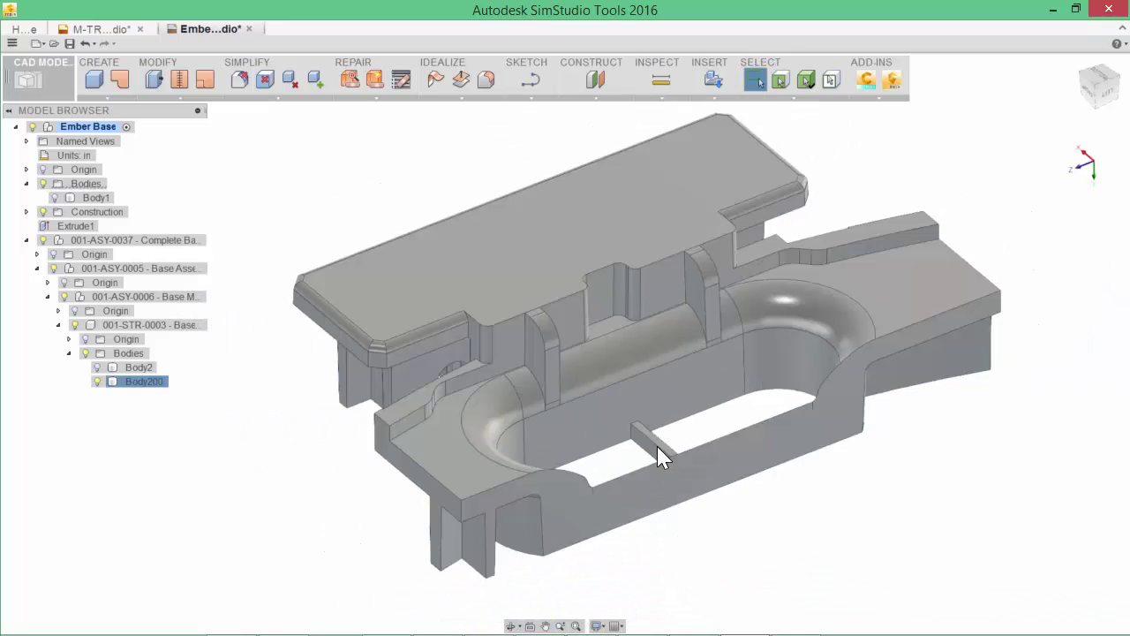
{"action": "mouse_move", "coordinate": [656, 446]}
{"action": "middle_mouse_down", "text": "shift"}
{"action": "mouse_move", "coordinate": [633, 444]}
{"action": "mouse_move", "coordinate": [661, 467]}
{"action": "mouse_move", "coordinate": [527, 377]}
{"action": "mouse_move", "coordinate": [490, 366]}
{"action": "middle_mouse_up", "text": "shift"}
{"action": "key", "text": "Escape"}
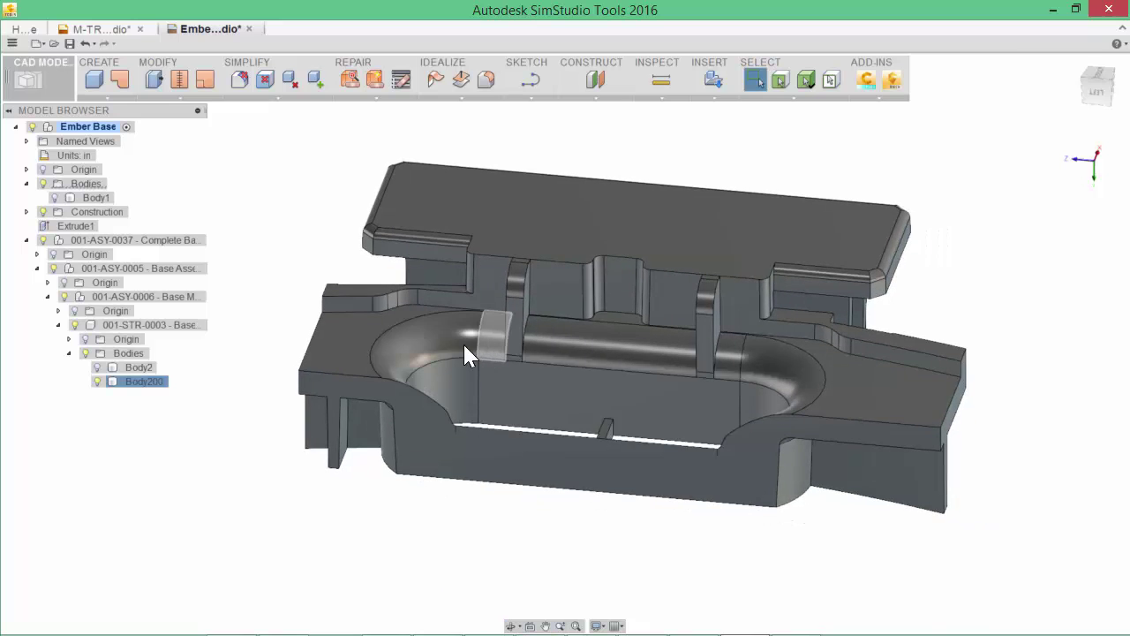
Step: Show the main base body, Body2, together with the repaired tab body
{"action": "left_click", "coordinate": [137, 367]}
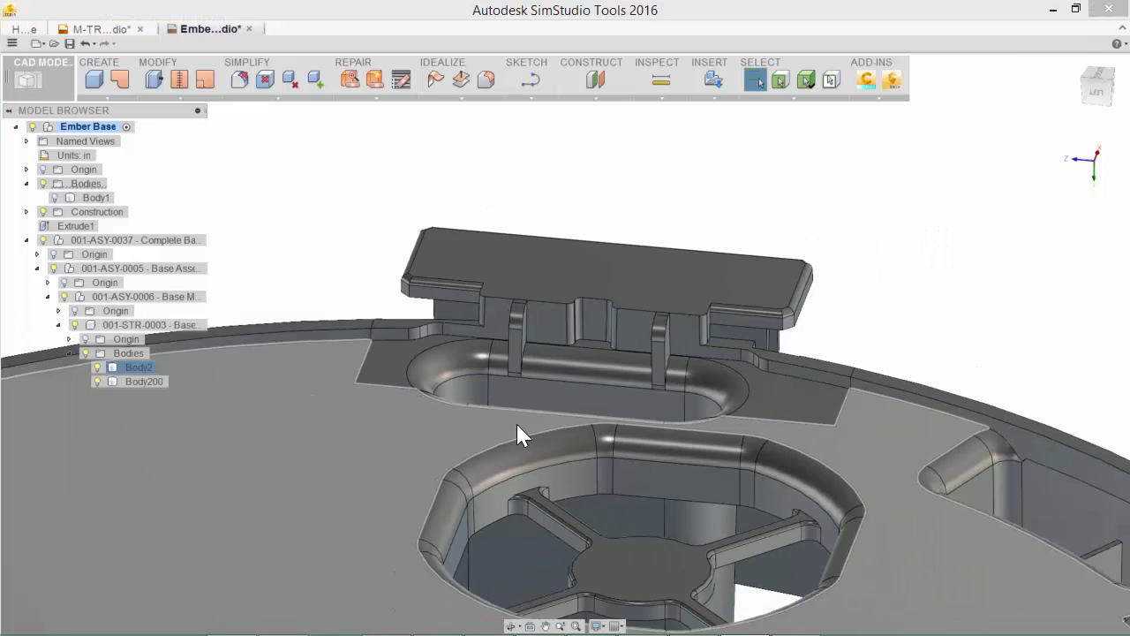
{"action": "scroll", "coordinate": [515, 422], "scroll_direction": "down", "scroll_amount": 3}
{"action": "middle_click_drag", "start_coordinate": [522, 454], "coordinate": [532, 362]}
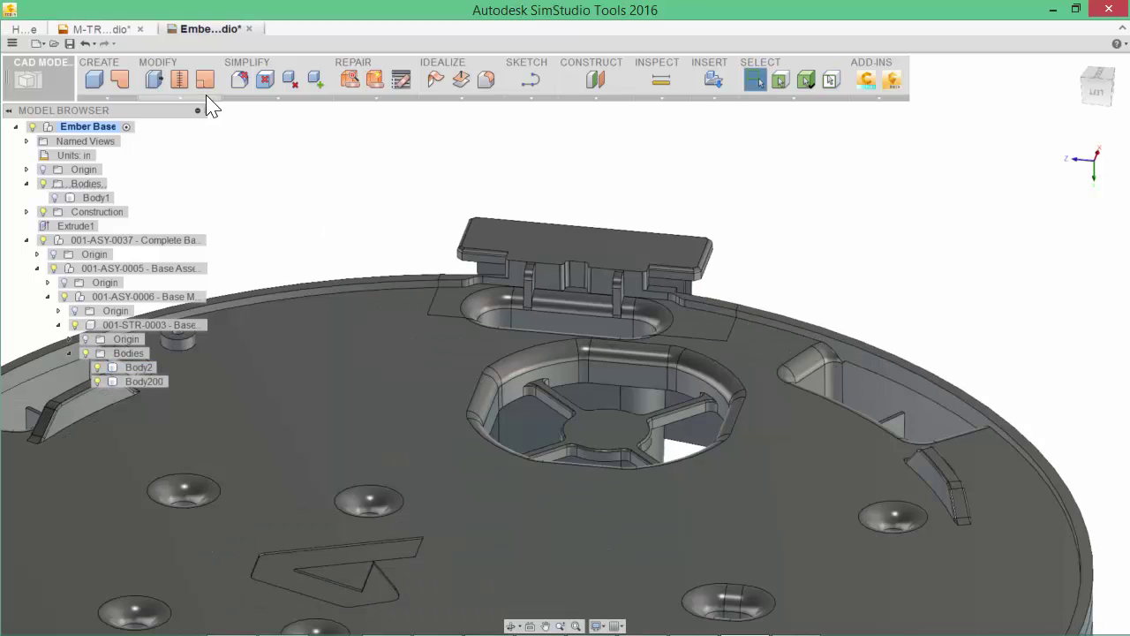
Step: Combine the repaired tab body into the main base body with the Join operation, without keeping the tool body
{"action": "left_click", "coordinate": [209, 104]}
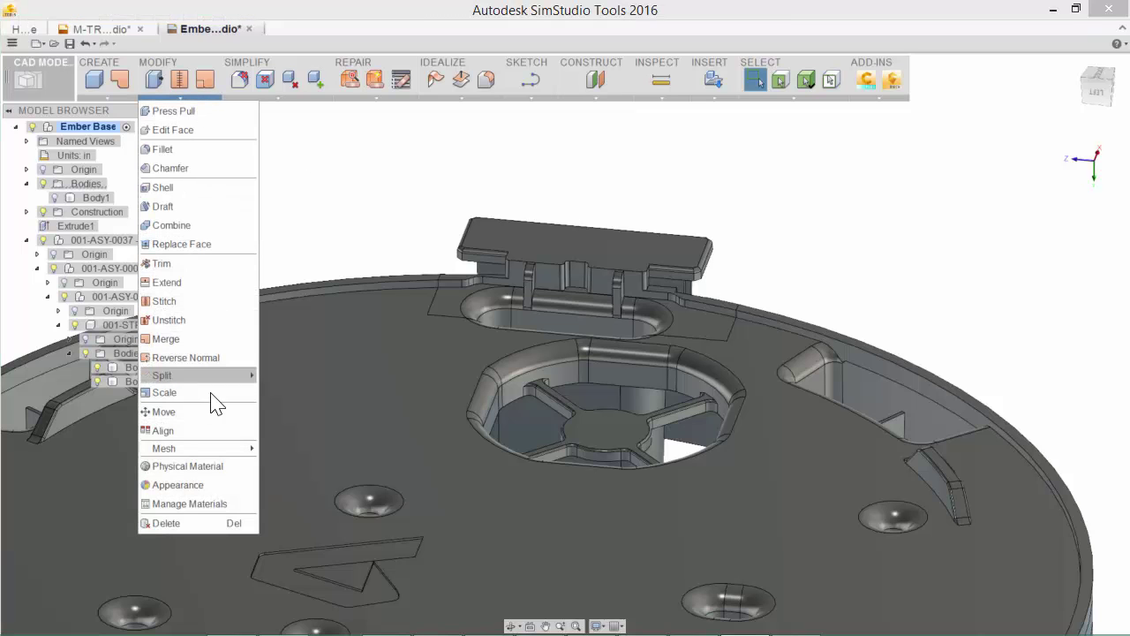
{"action": "left_click", "coordinate": [209, 226]}
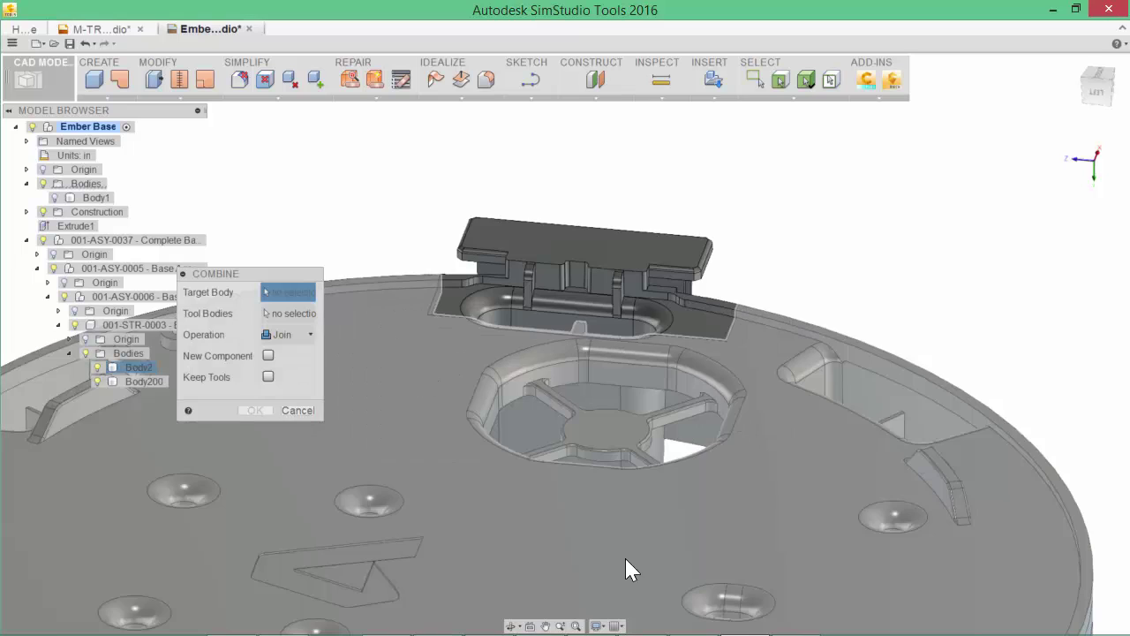
{"action": "left_click", "coordinate": [625, 562]}
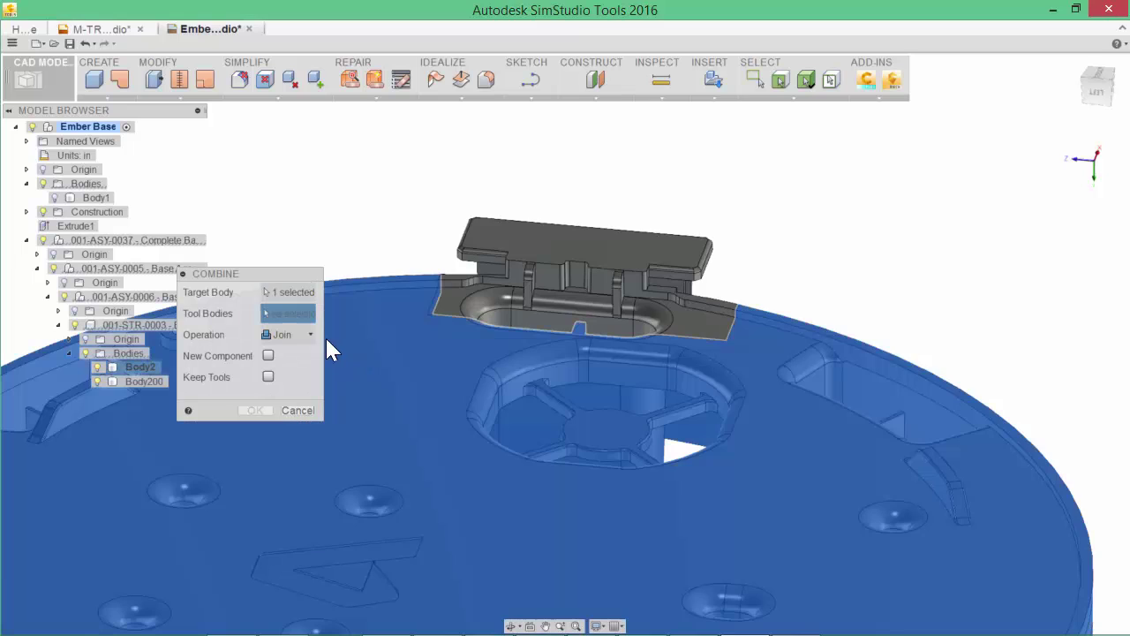
{"action": "left_click", "coordinate": [439, 299]}
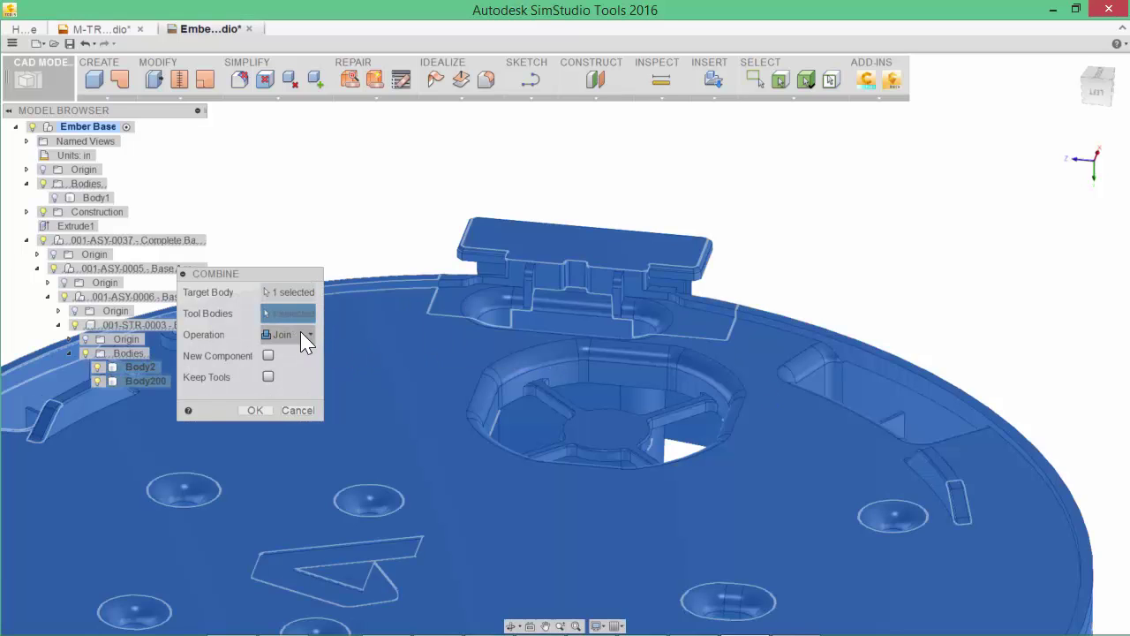
{"action": "left_click", "coordinate": [256, 410]}
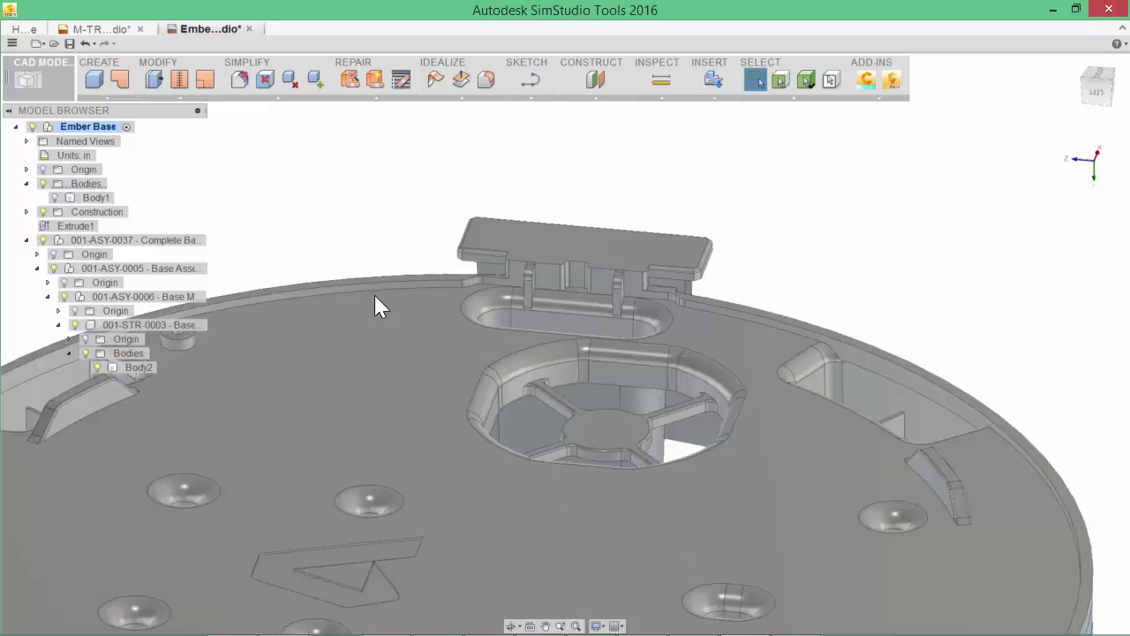
{"action": "middle_click_drag", "start_coordinate": [376, 300], "coordinate": [747, 462], "text": "shift"}
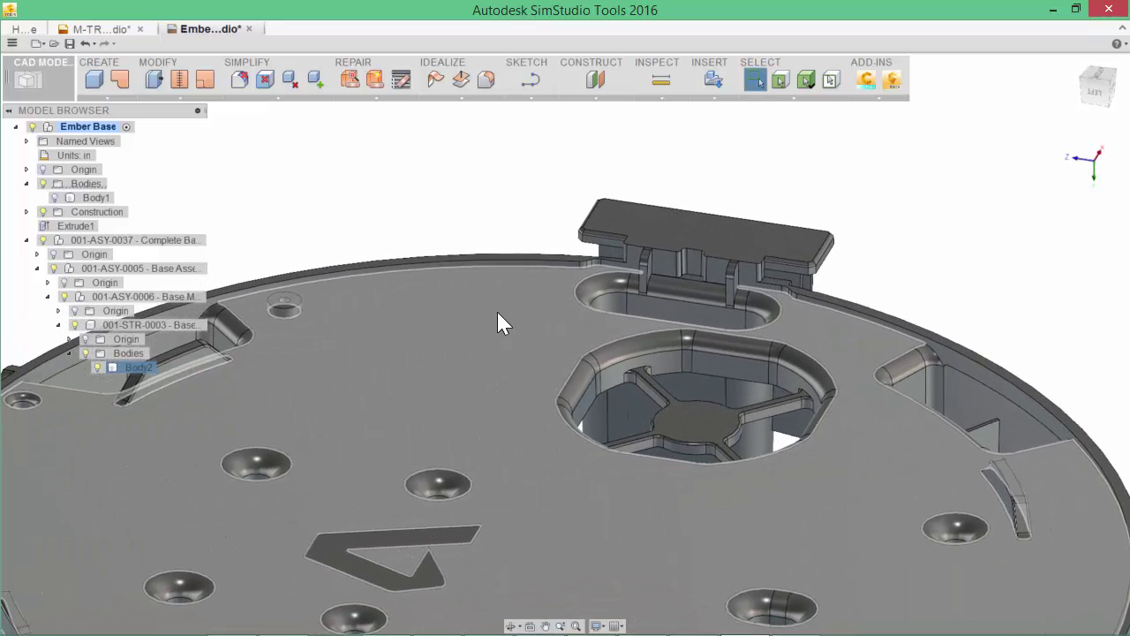